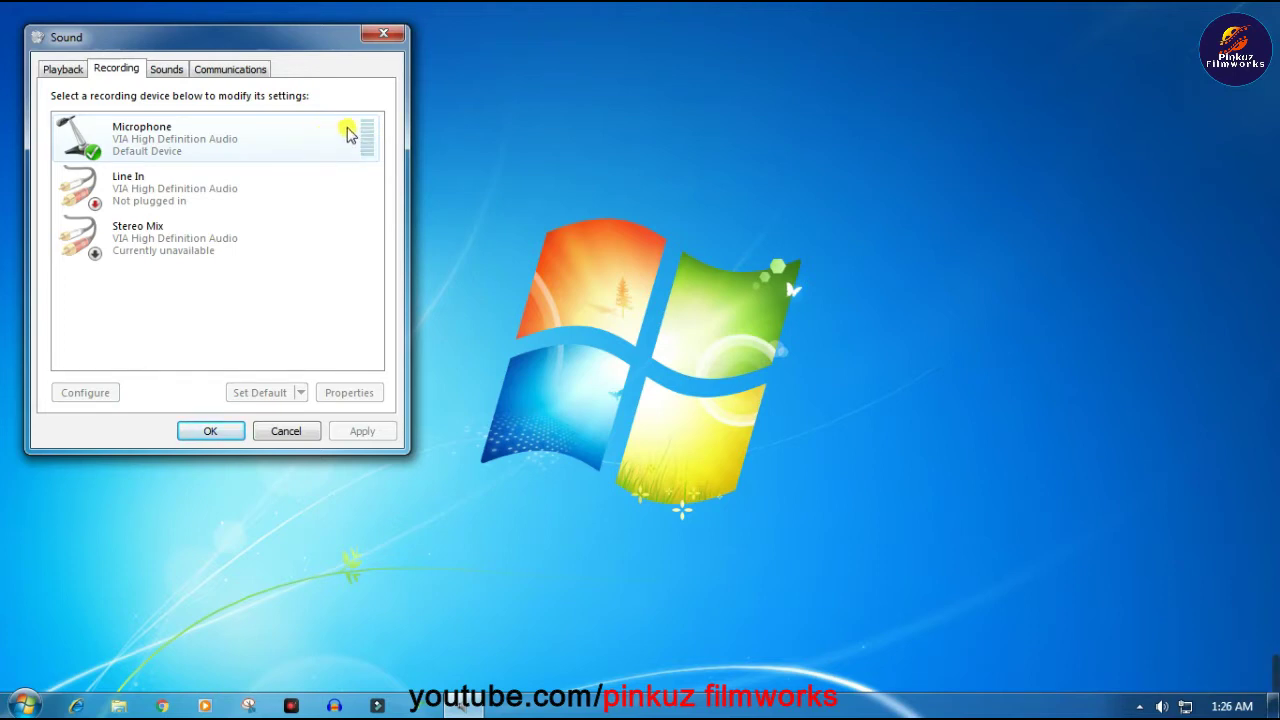
Open the default microphone's properties and switch the Listen to this device option off and back on
{"action": "double_click", "coordinate": [330, 140]}
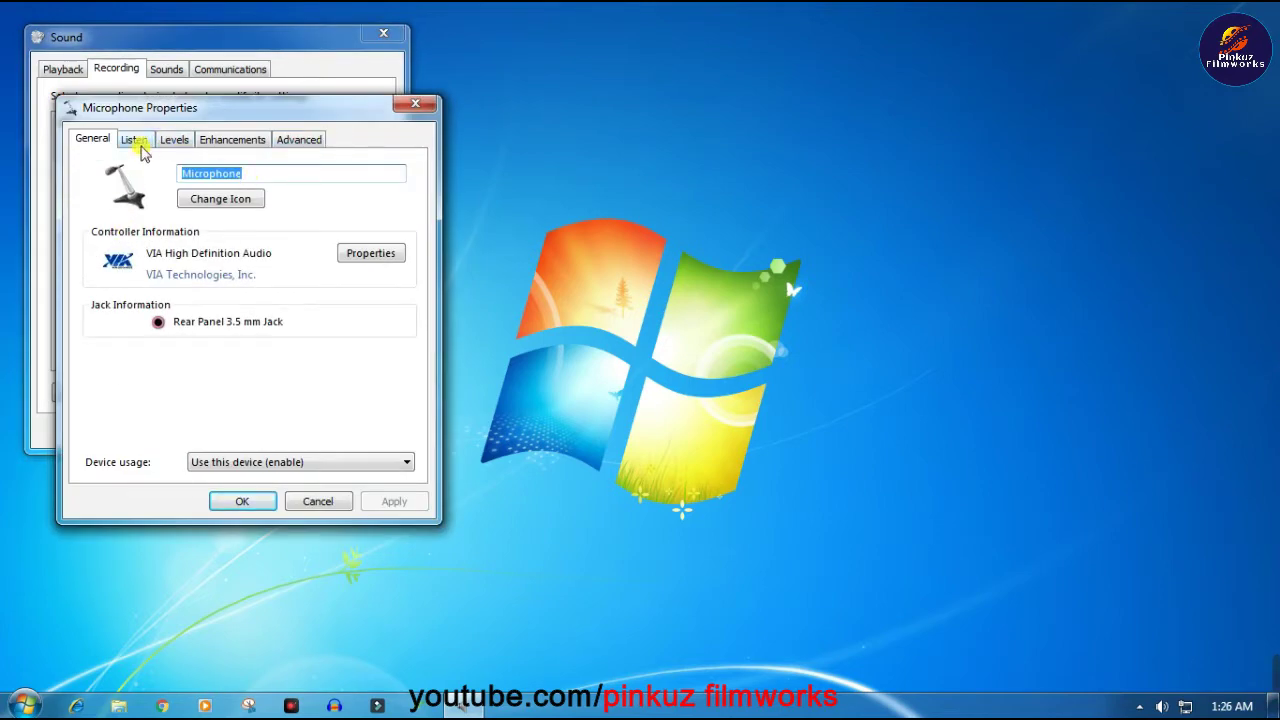
{"action": "left_click", "coordinate": [133, 139]}
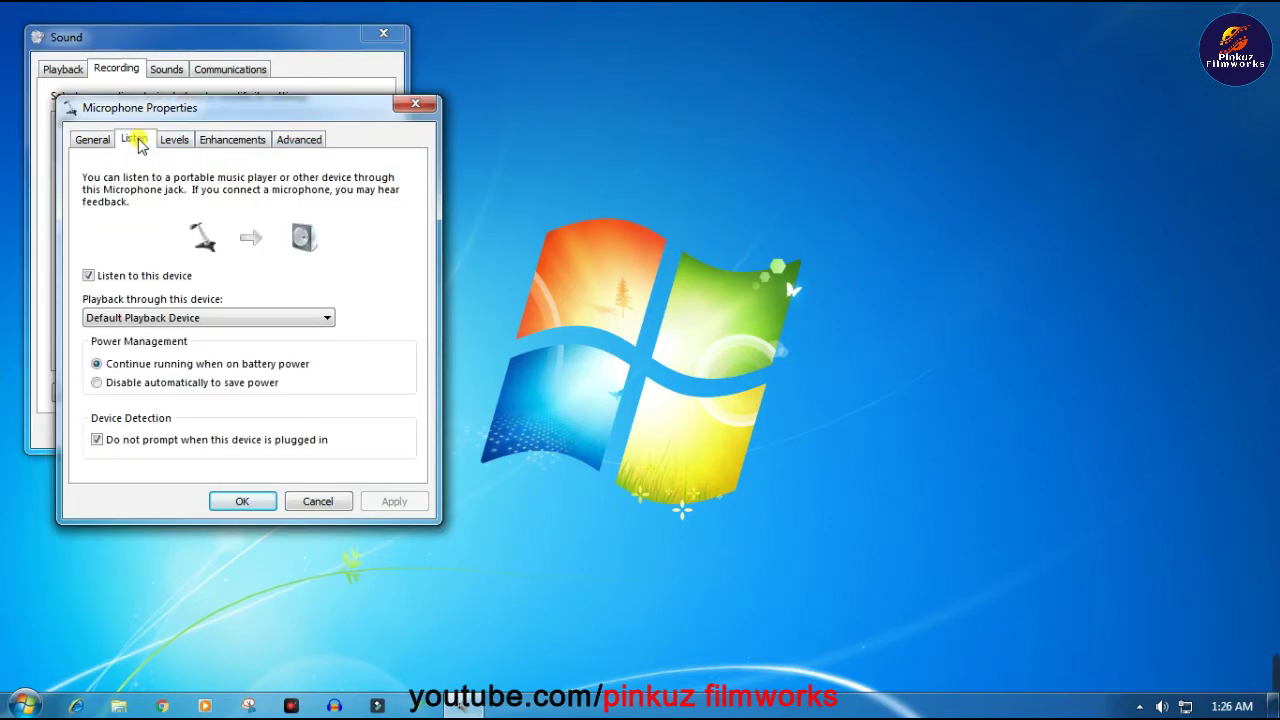
{"action": "left_click", "coordinate": [88, 275]}
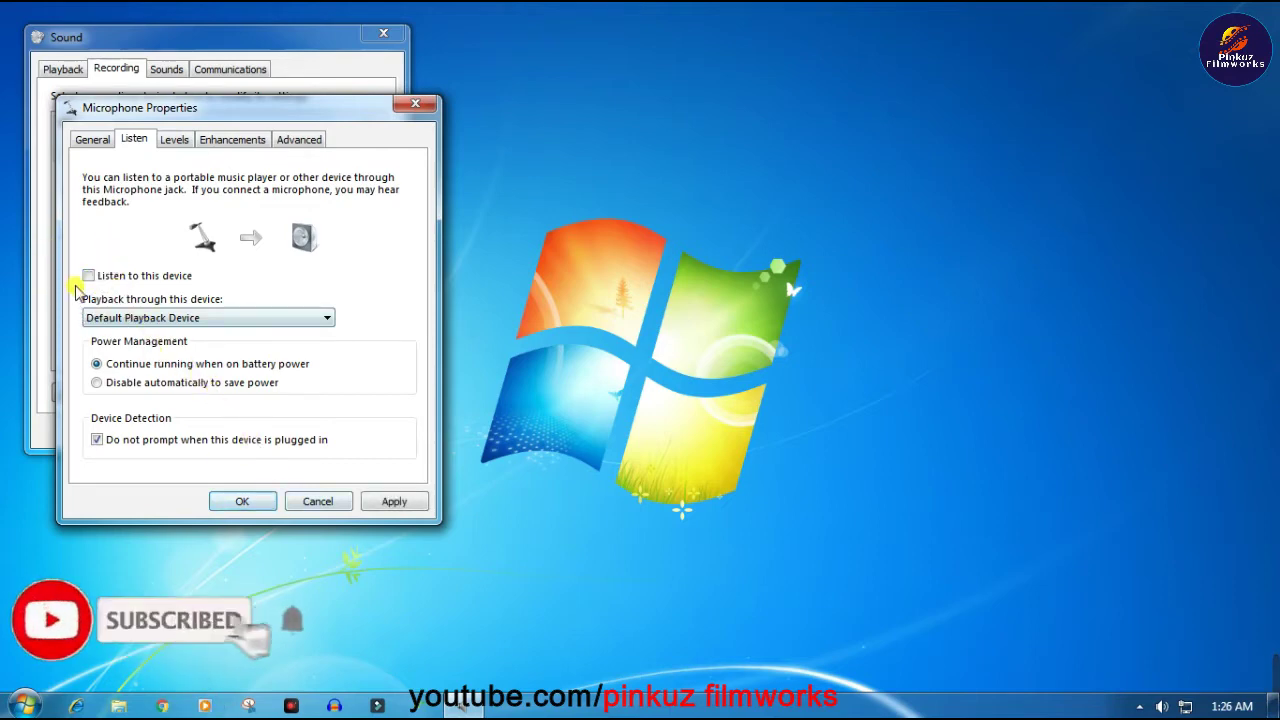
{"action": "left_click", "coordinate": [88, 276]}
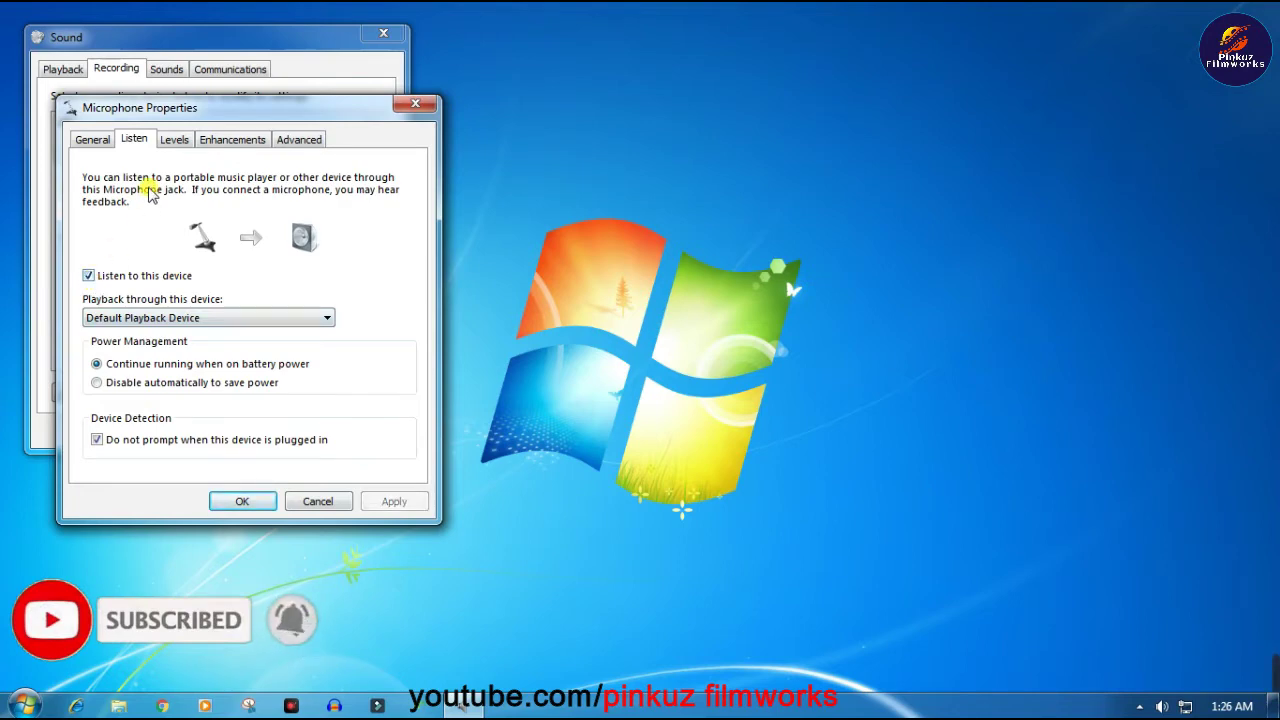
Set the microphone level to 100 and its boost to +10.0 dB, and confirm the sound settings
{"action": "left_click", "coordinate": [172, 140]}
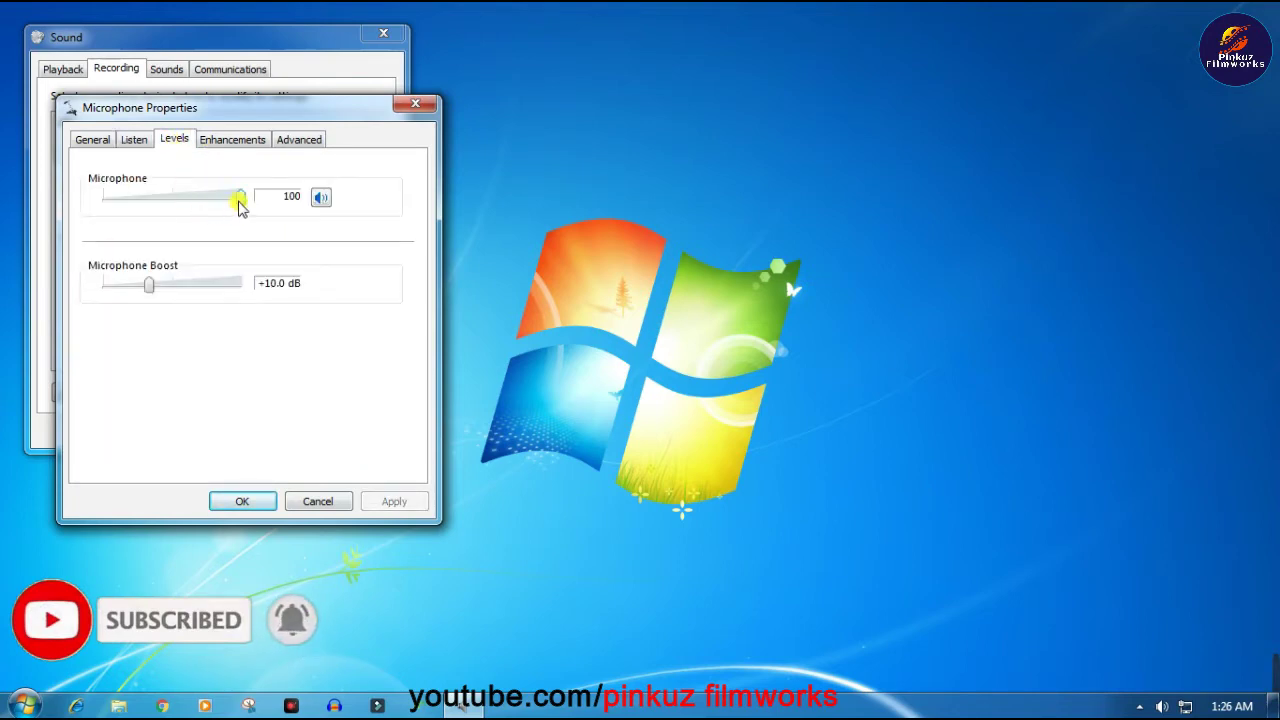
{"action": "mouse_move", "coordinate": [240, 204]}
{"action": "left_mouse_down"}
{"action": "mouse_move", "coordinate": [166, 215]}
{"action": "mouse_move", "coordinate": [255, 210]}
{"action": "left_mouse_up"}
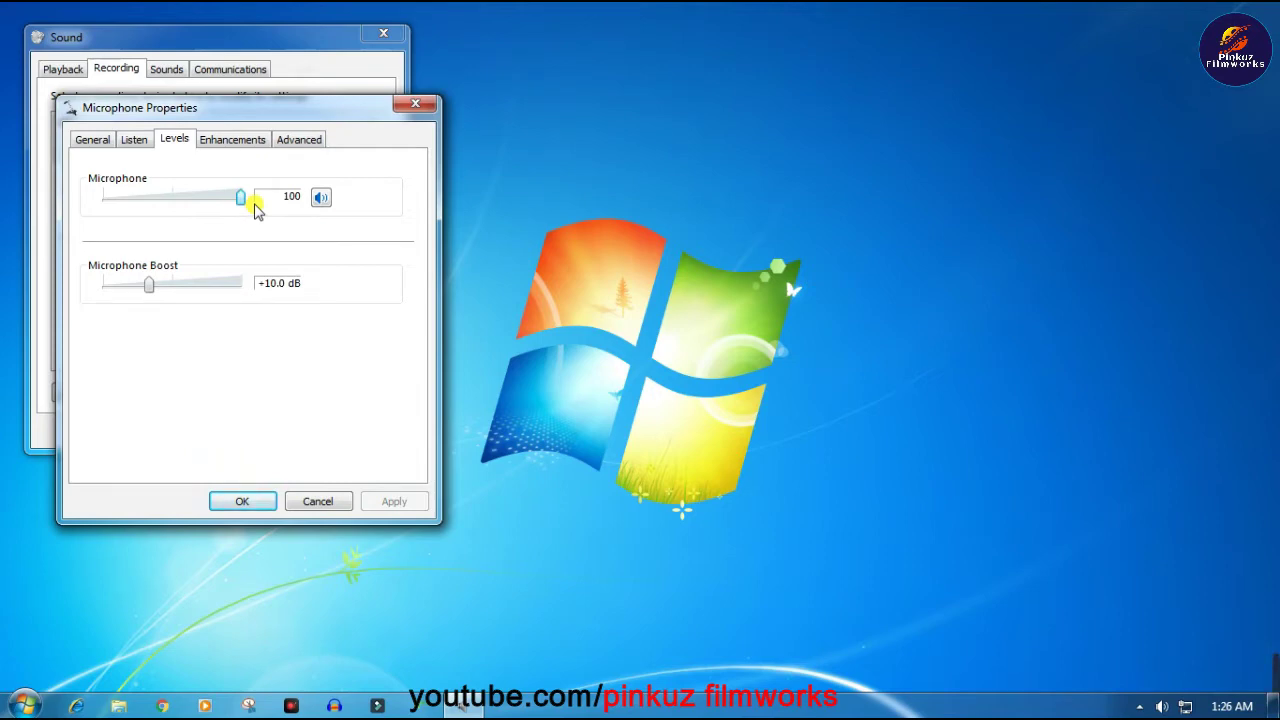
{"action": "mouse_move", "coordinate": [249, 201]}
{"action": "left_mouse_down"}
{"action": "mouse_move", "coordinate": [237, 206]}
{"action": "mouse_move", "coordinate": [249, 209]}
{"action": "left_mouse_up"}
{"action": "left_click_drag", "start_coordinate": [160, 288], "coordinate": [234, 289]}
{"action": "left_click_drag", "start_coordinate": [237, 290], "coordinate": [166, 305]}
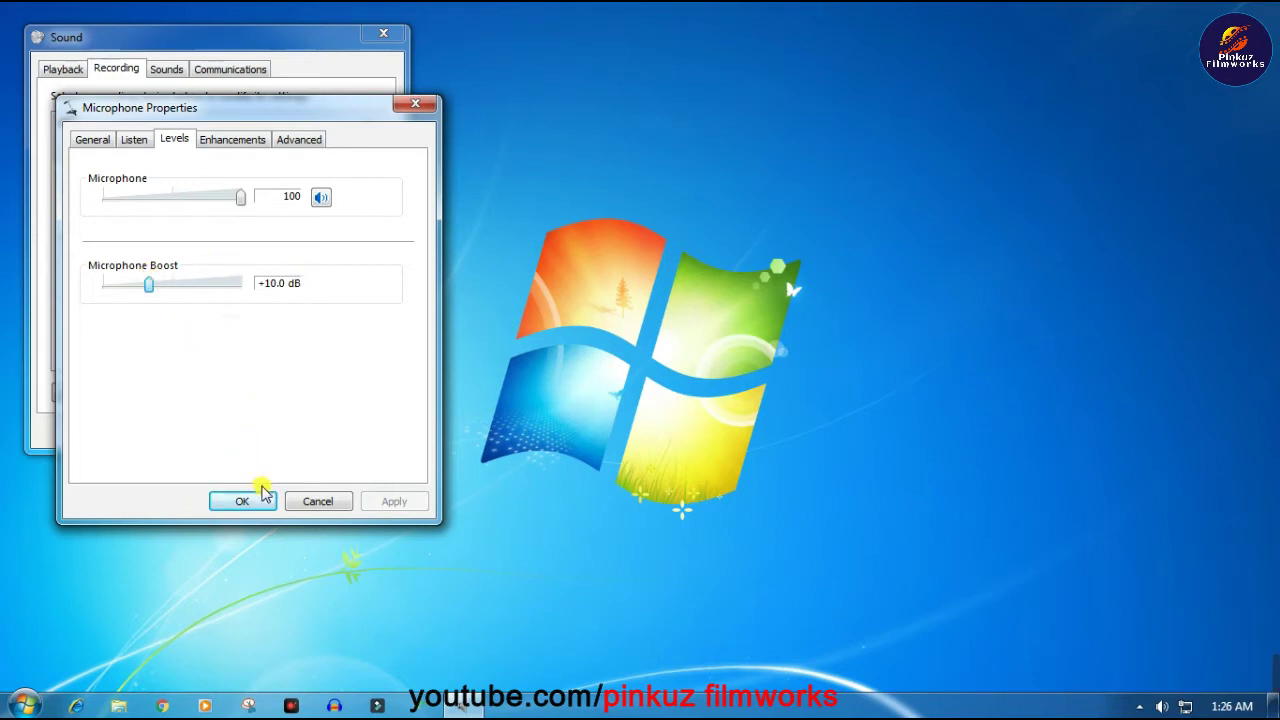
{"action": "left_click", "coordinate": [268, 502]}
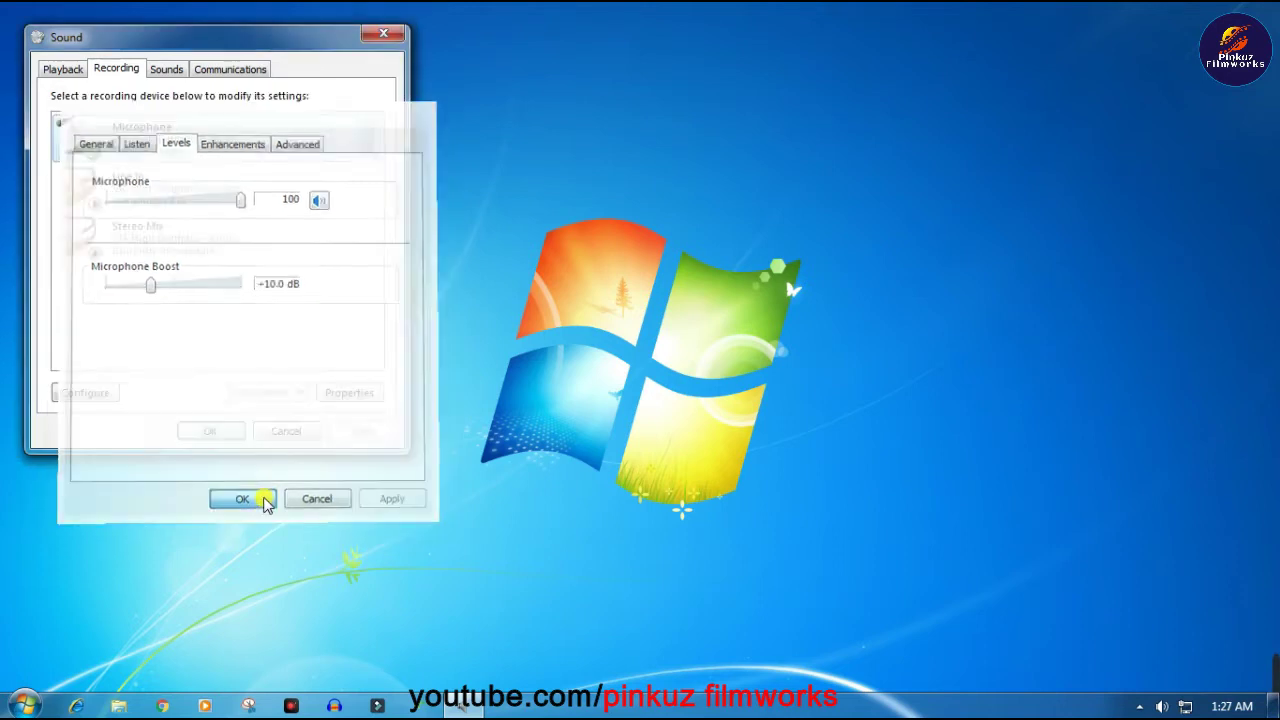
{"action": "left_click", "coordinate": [221, 431]}
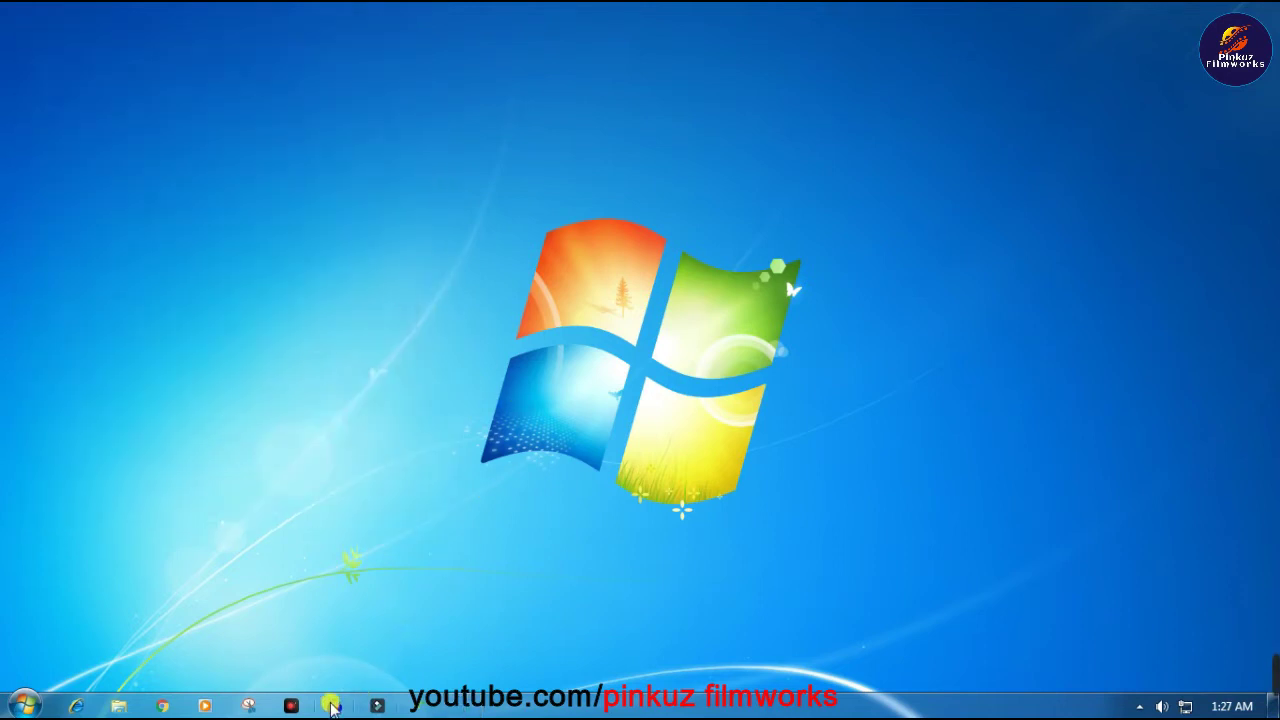
Switch to Audacity, dismiss the welcome window and record a voice clip about 13 seconds long
{"action": "left_click", "coordinate": [332, 706]}
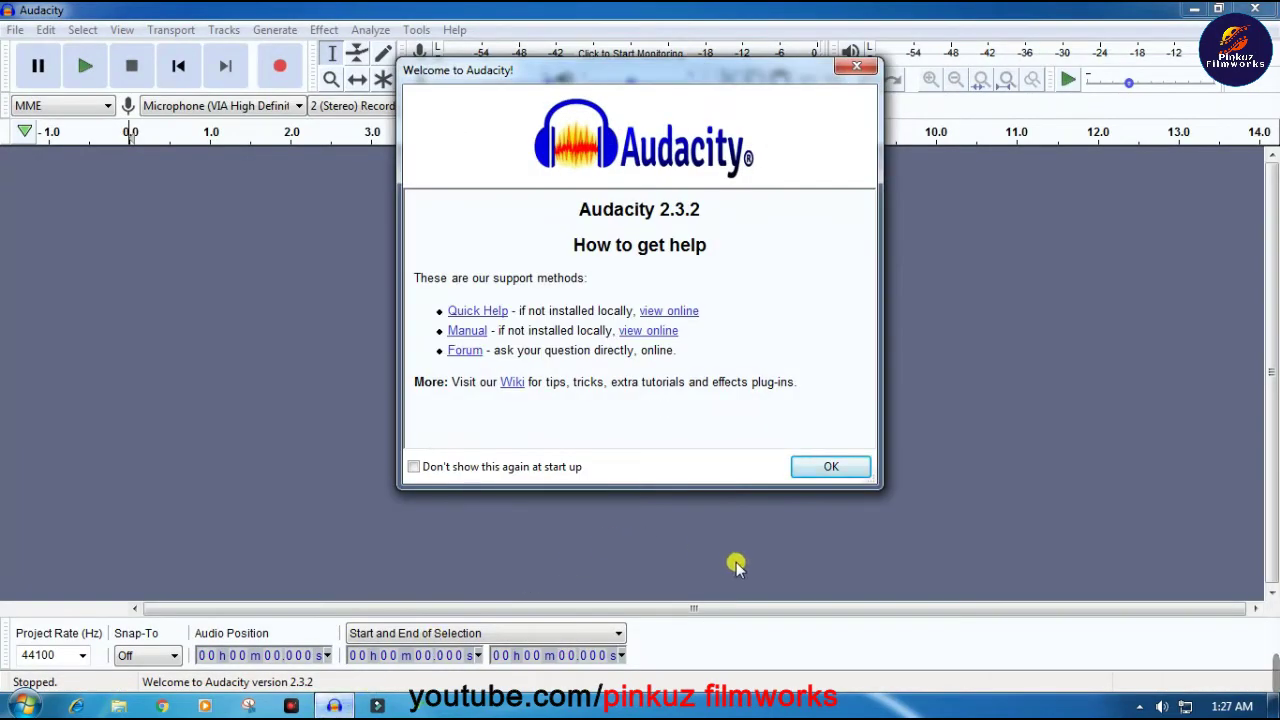
{"action": "left_click", "coordinate": [856, 72]}
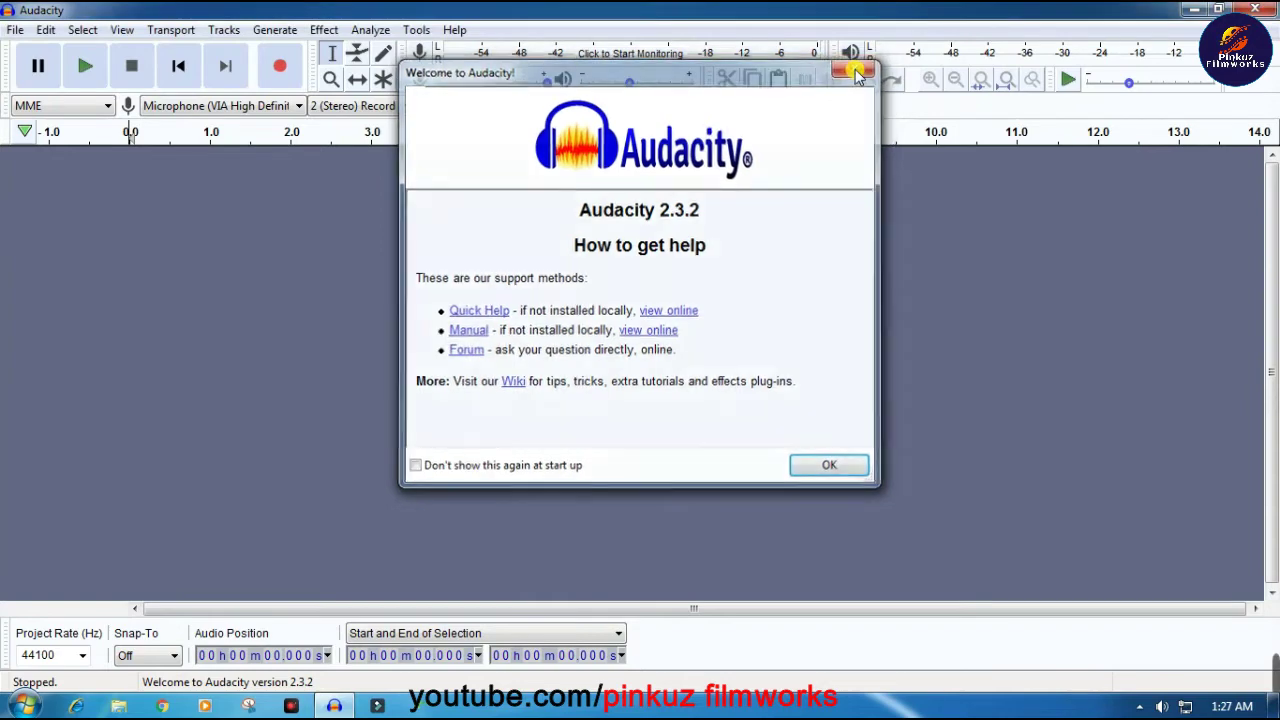
{"action": "left_click", "coordinate": [283, 68]}
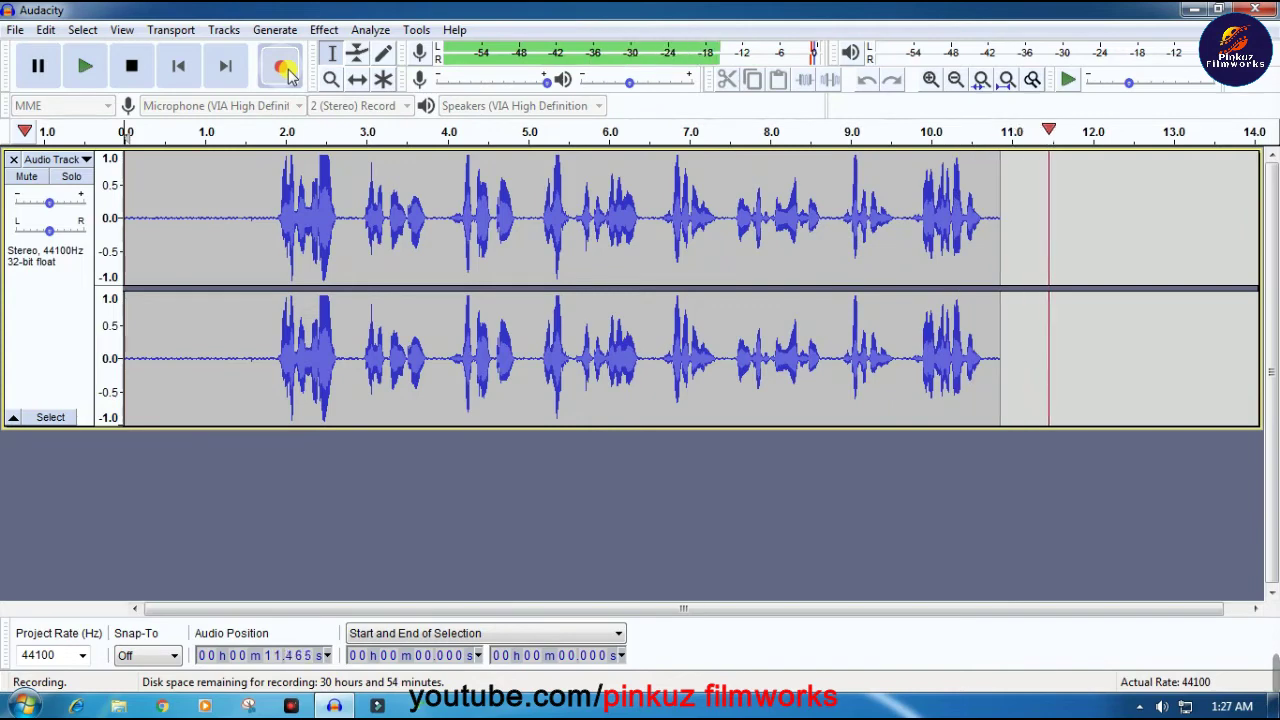
{"action": "left_click", "coordinate": [139, 75]}
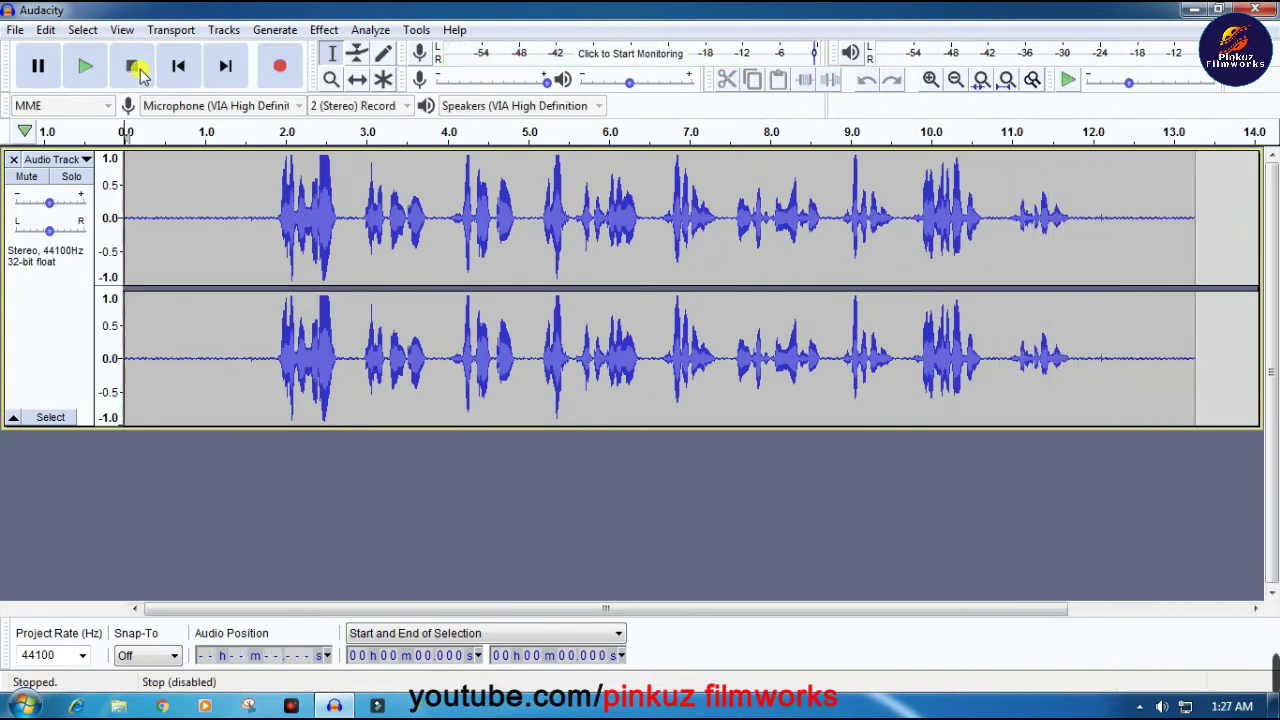
Play back the voice recording from its beginning
{"action": "left_click", "coordinate": [128, 174]}
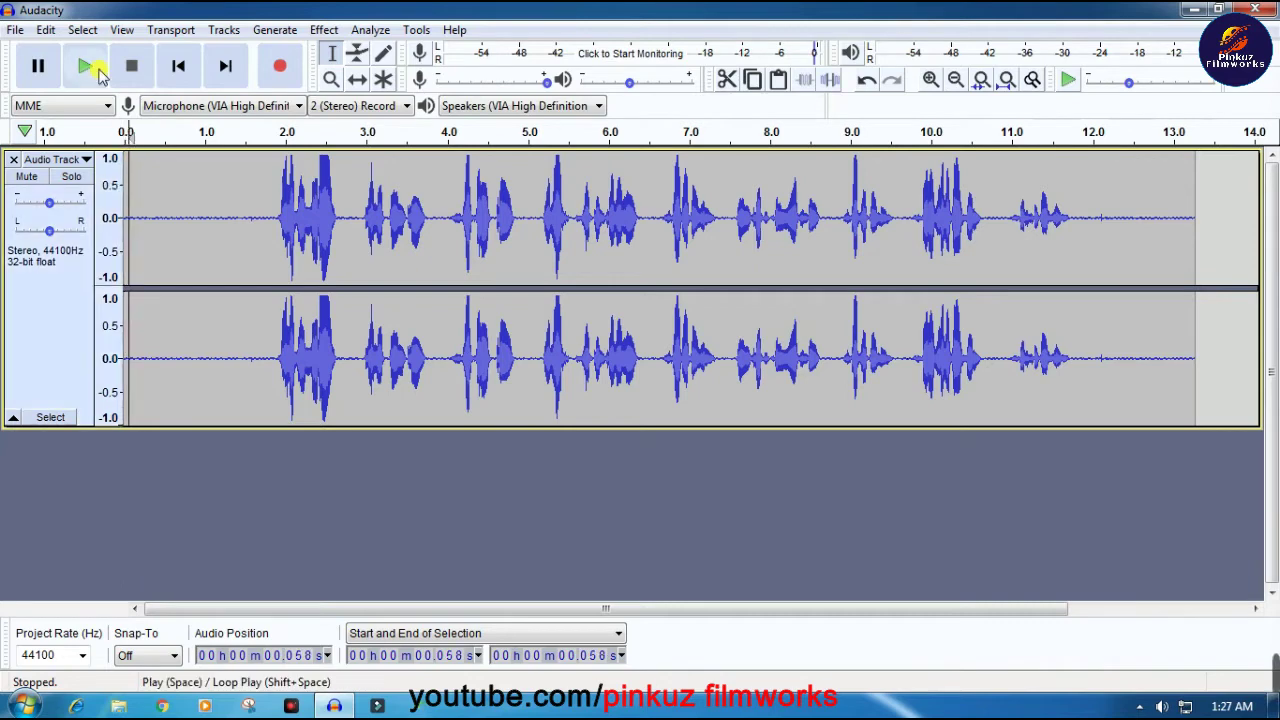
{"action": "left_click", "coordinate": [80, 78]}
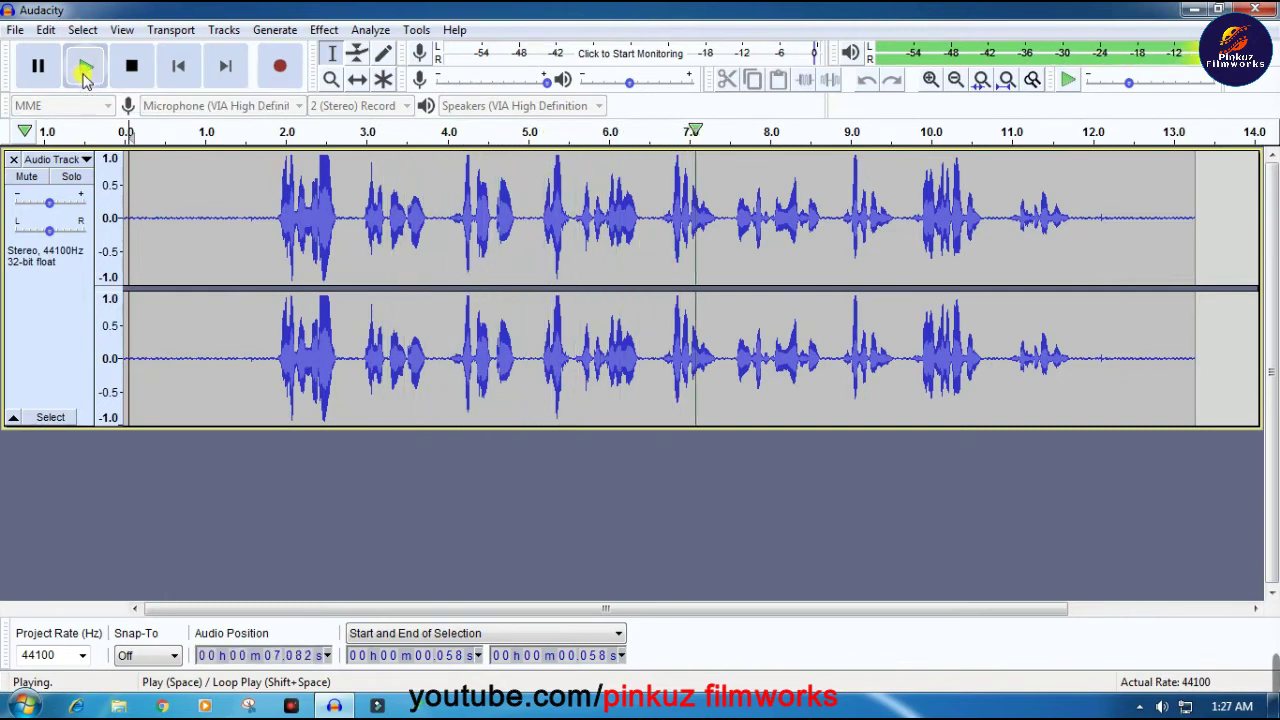
{"action": "left_click", "coordinate": [85, 70]}
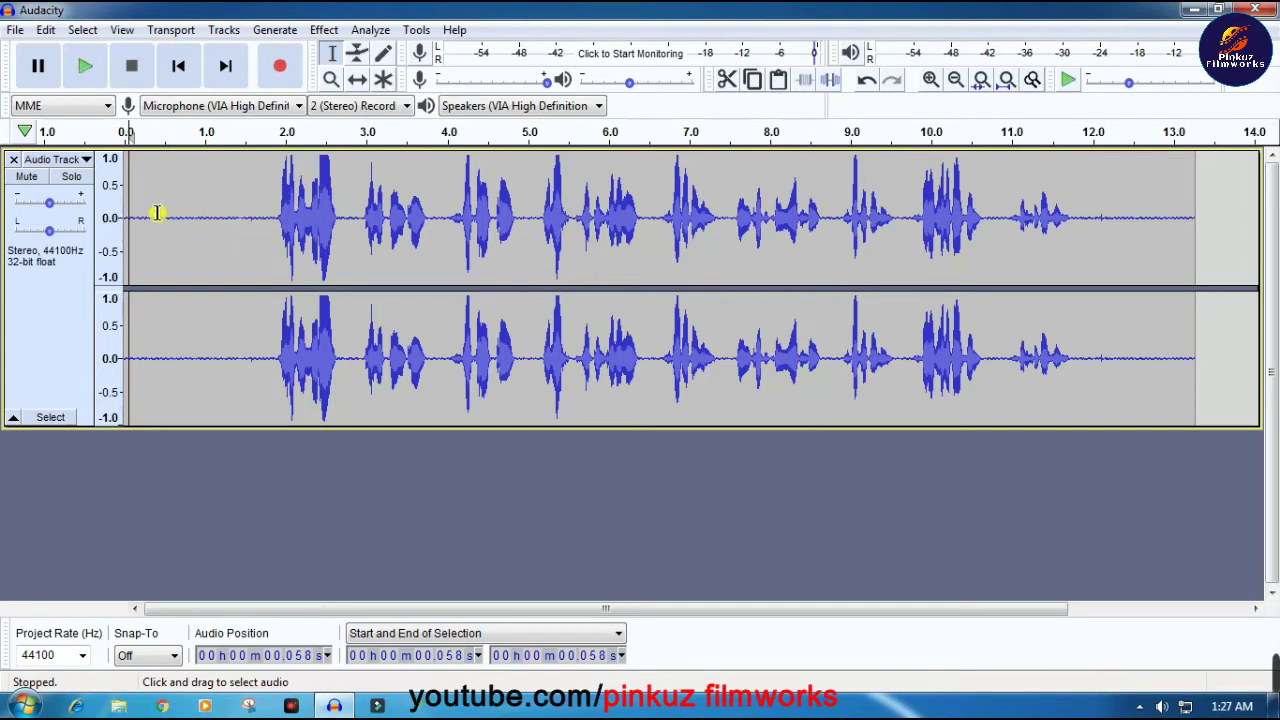
Capture a noise profile from the silent opening of the recording, from about 0.06 to 1.8 seconds
{"action": "mouse_move", "coordinate": [141, 215]}
{"action": "left_mouse_down"}
{"action": "mouse_move", "coordinate": [240, 217]}
{"action": "mouse_move", "coordinate": [177, 223]}
{"action": "mouse_move", "coordinate": [202, 237]}
{"action": "mouse_move", "coordinate": [150, 231]}
{"action": "left_mouse_up"}
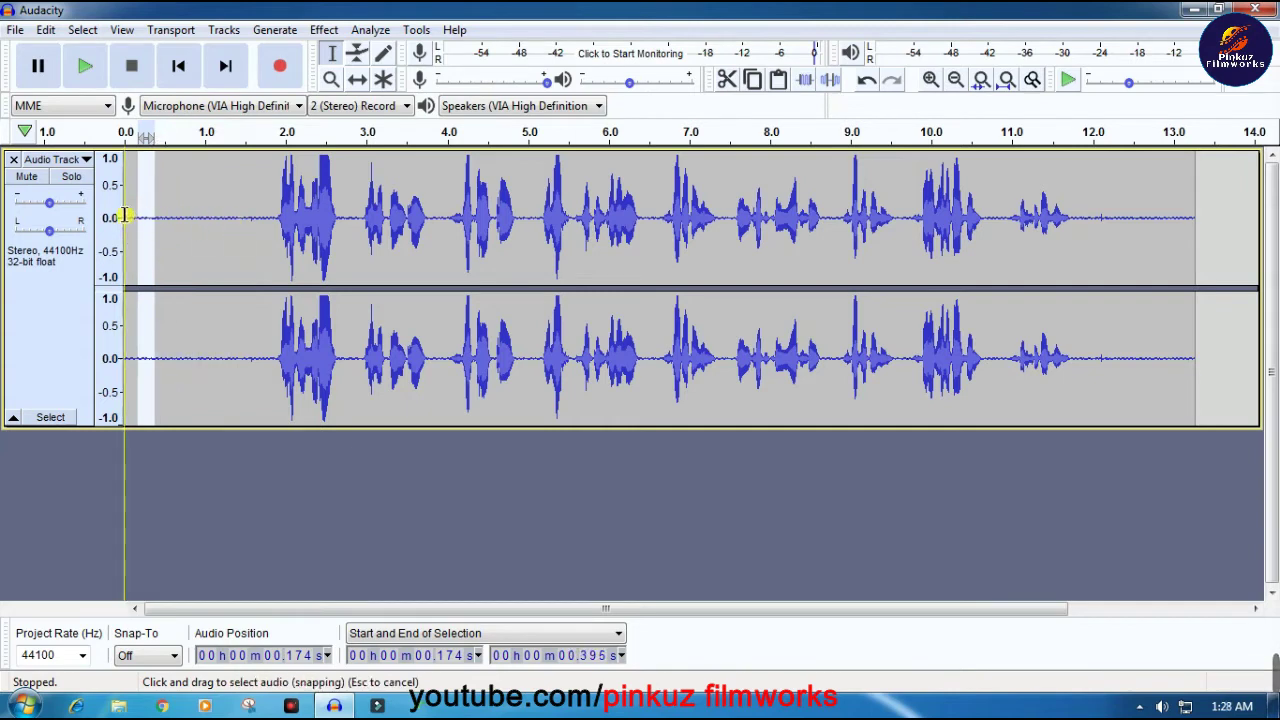
{"action": "left_click", "coordinate": [124, 217]}
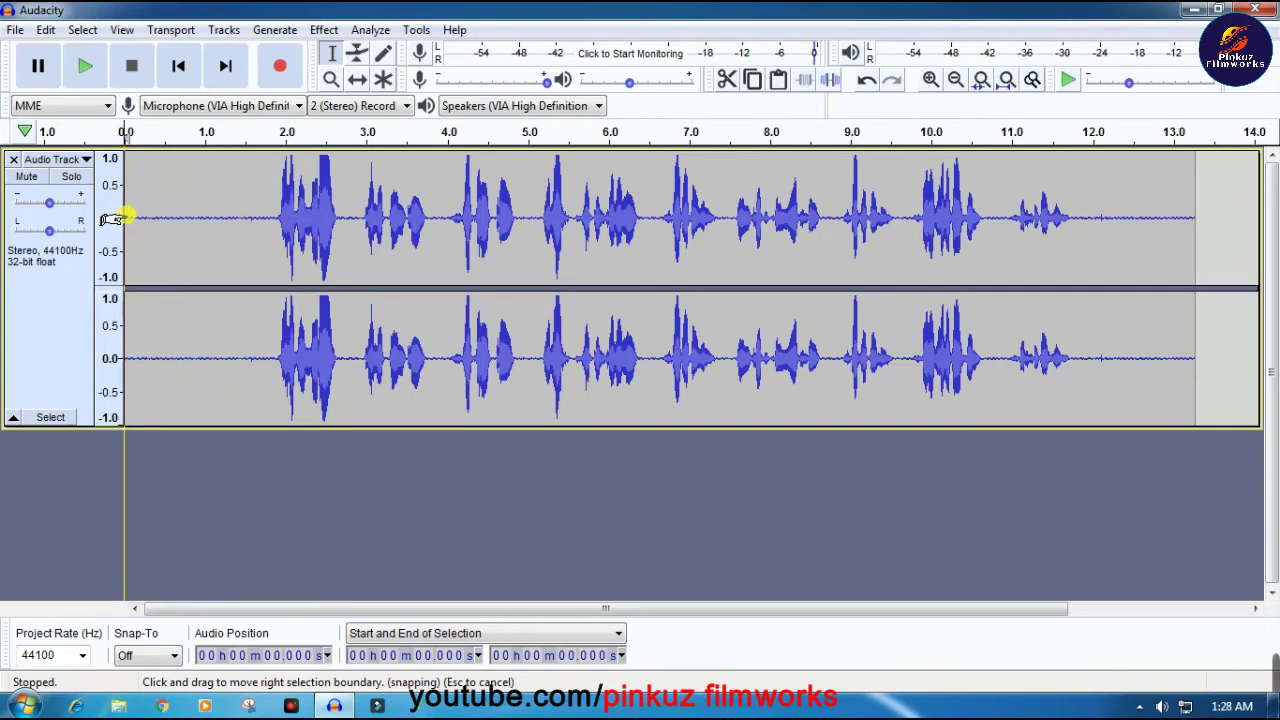
{"action": "left_click_drag", "start_coordinate": [128, 213], "coordinate": [272, 217]}
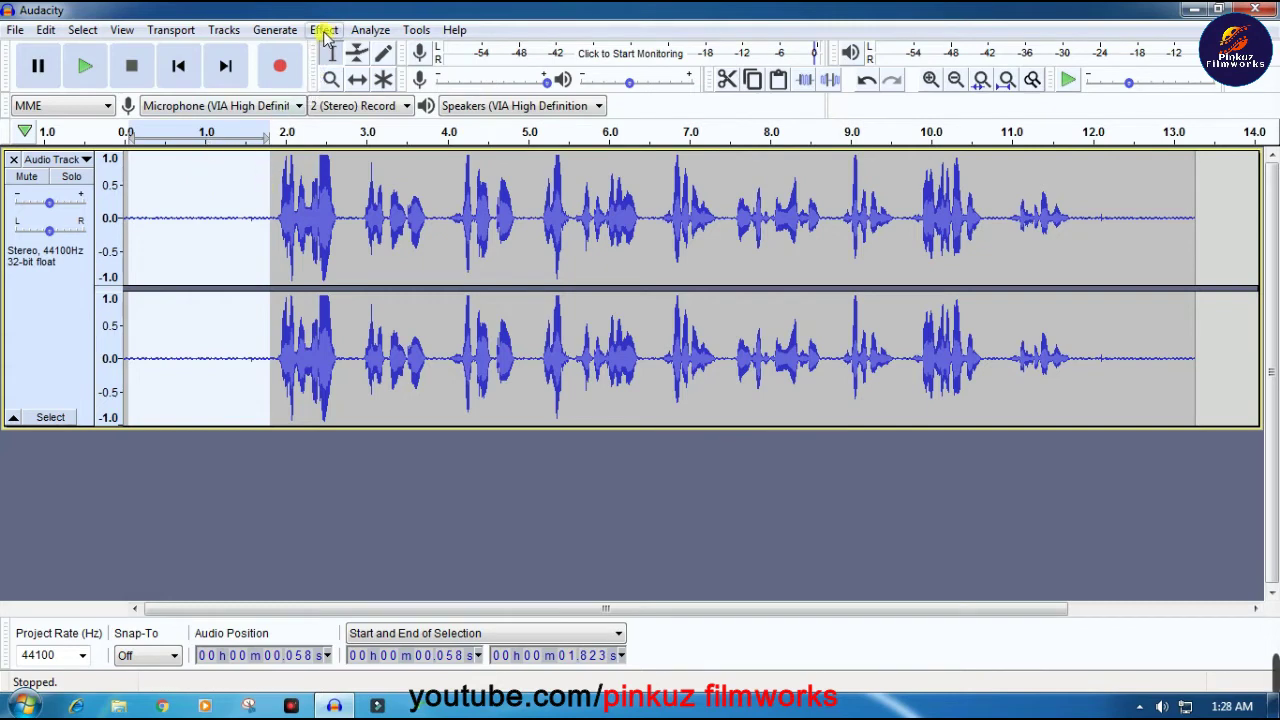
{"action": "left_click", "coordinate": [326, 33]}
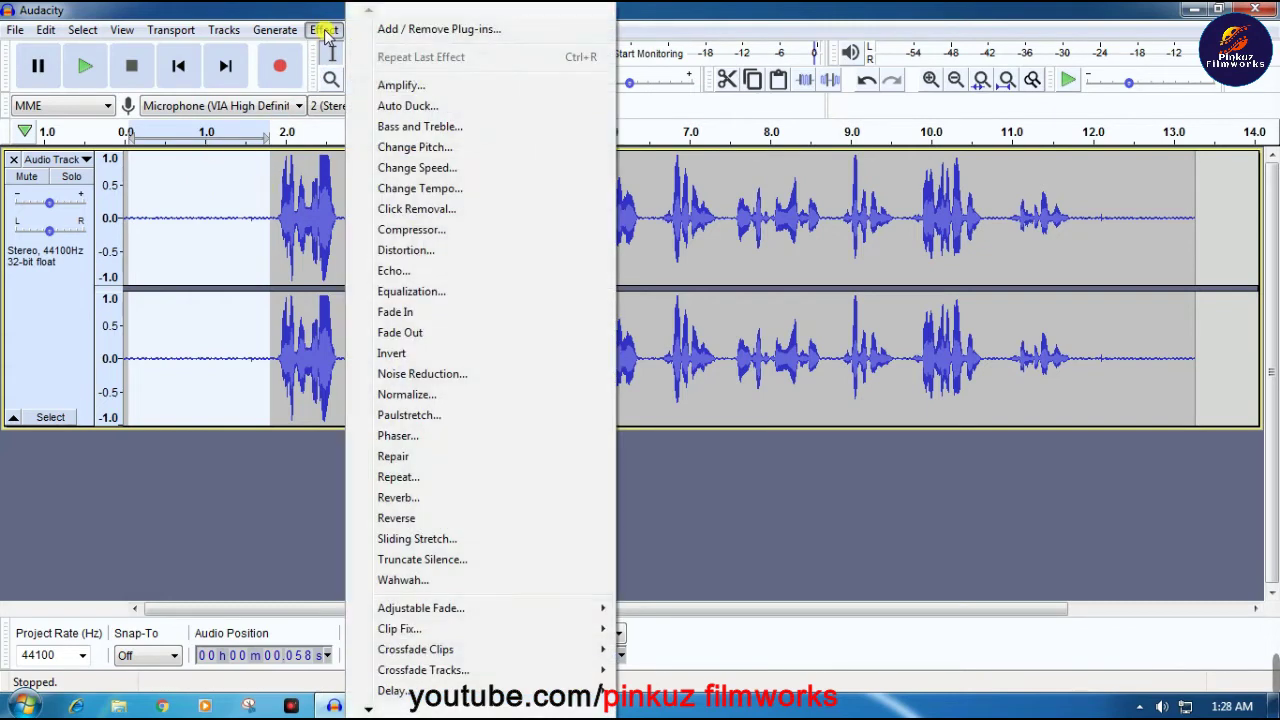
{"action": "left_click", "coordinate": [455, 378]}
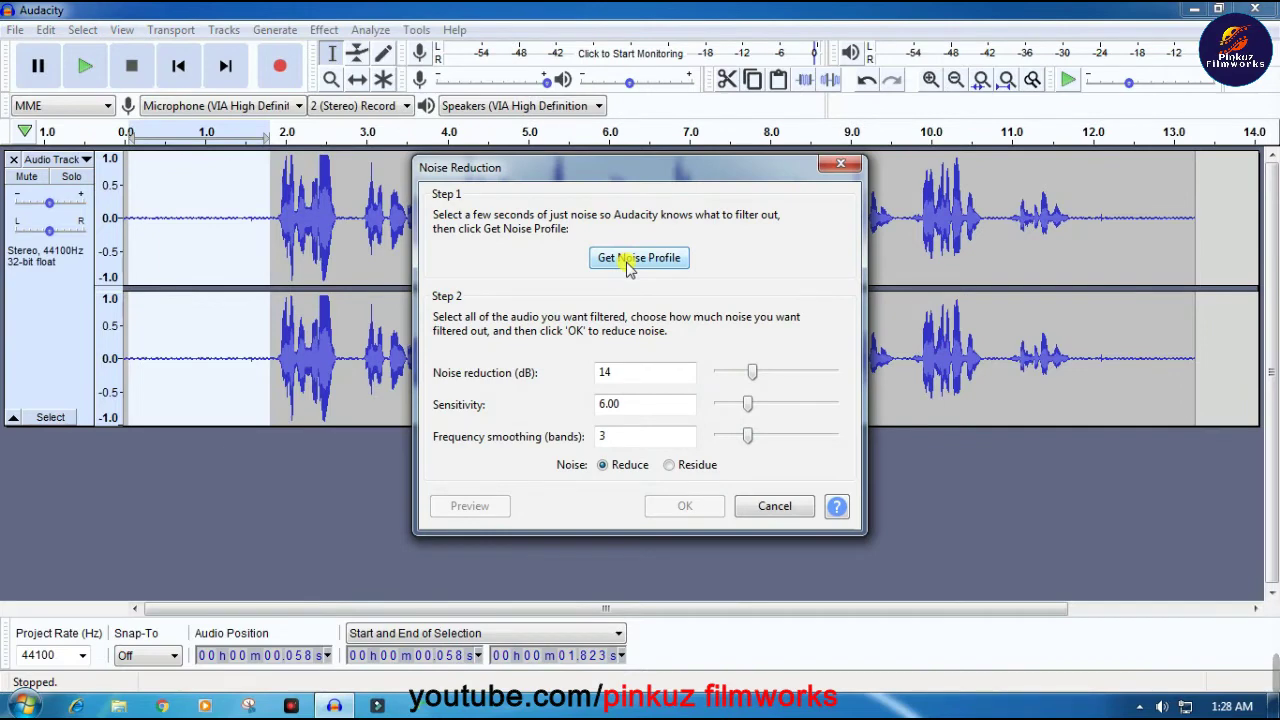
{"action": "left_click", "coordinate": [628, 262]}
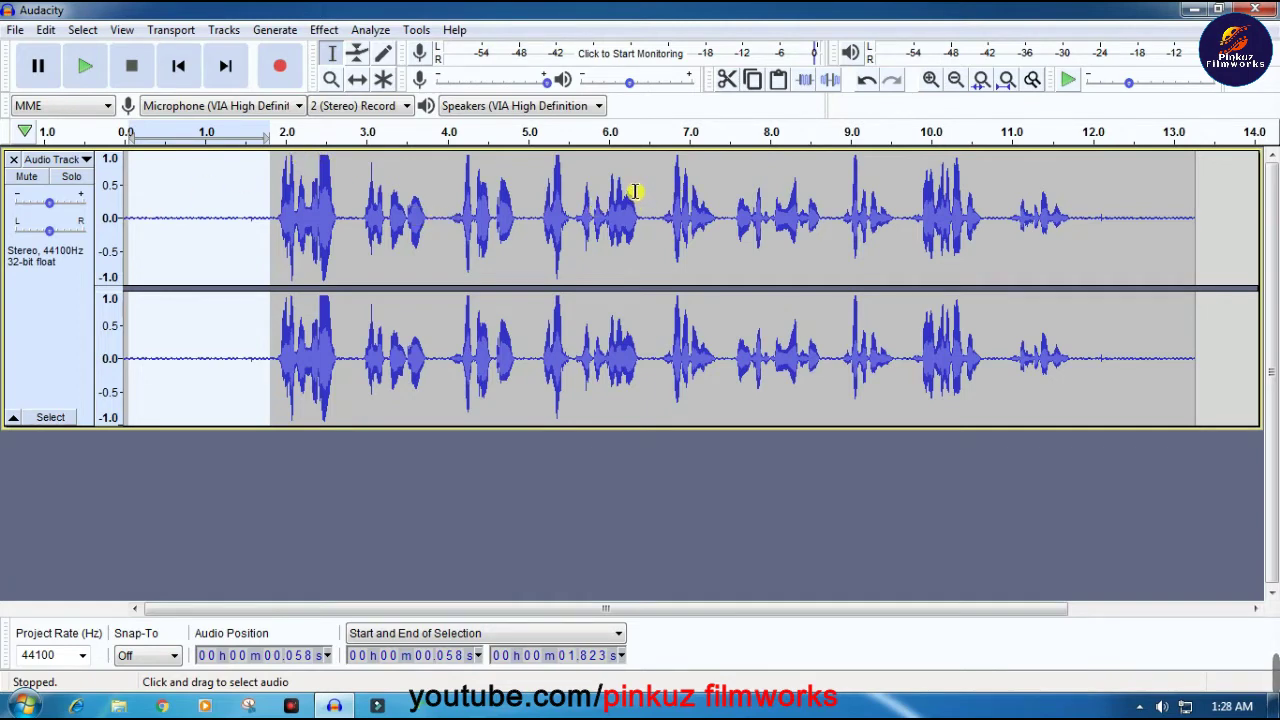
Select the whole recording from 0 to about 13.5 seconds and repeat Noise Reduction on it
{"action": "key", "text": "ctrl+a"}
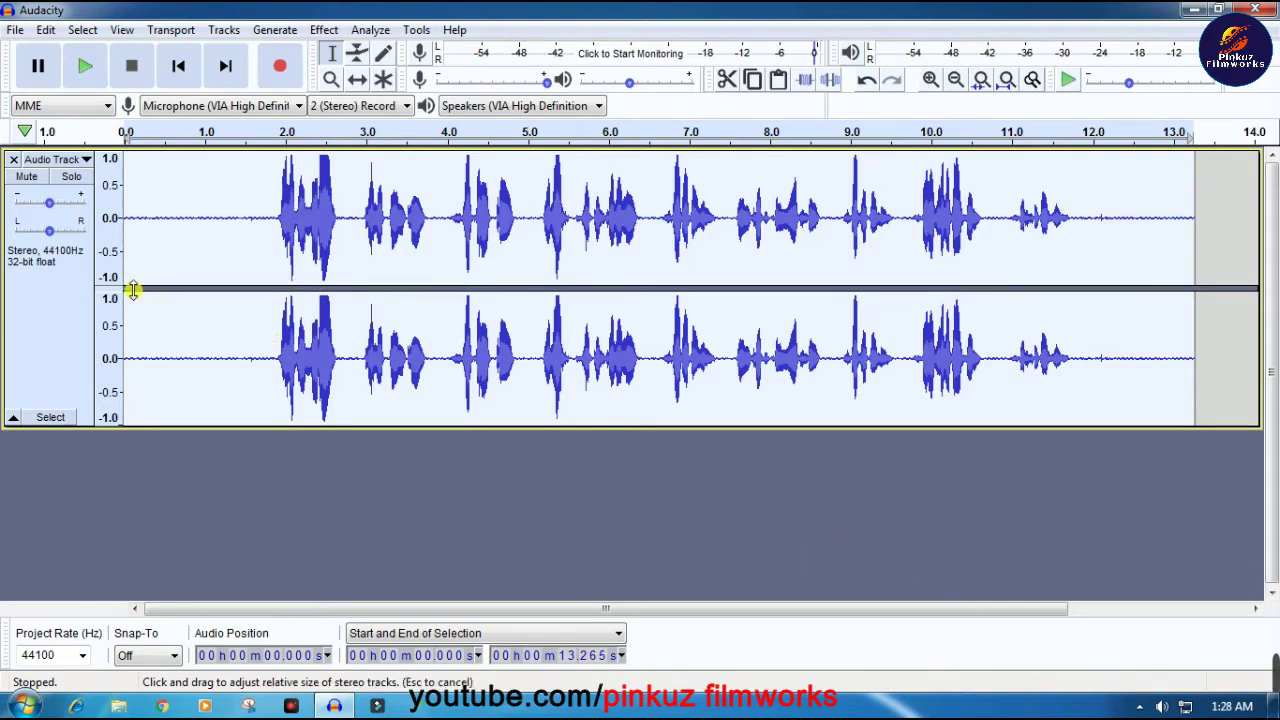
{"action": "left_click", "coordinate": [128, 238]}
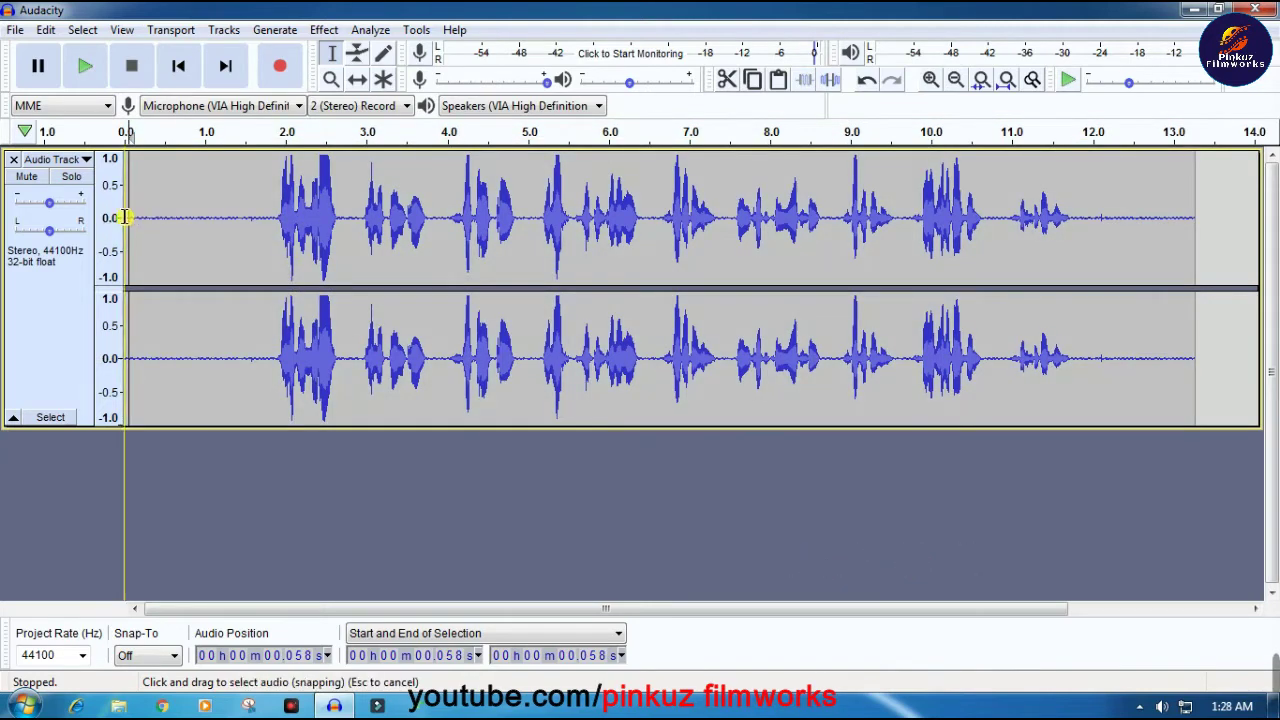
{"action": "left_click_drag", "start_coordinate": [124, 216], "coordinate": [1206, 243]}
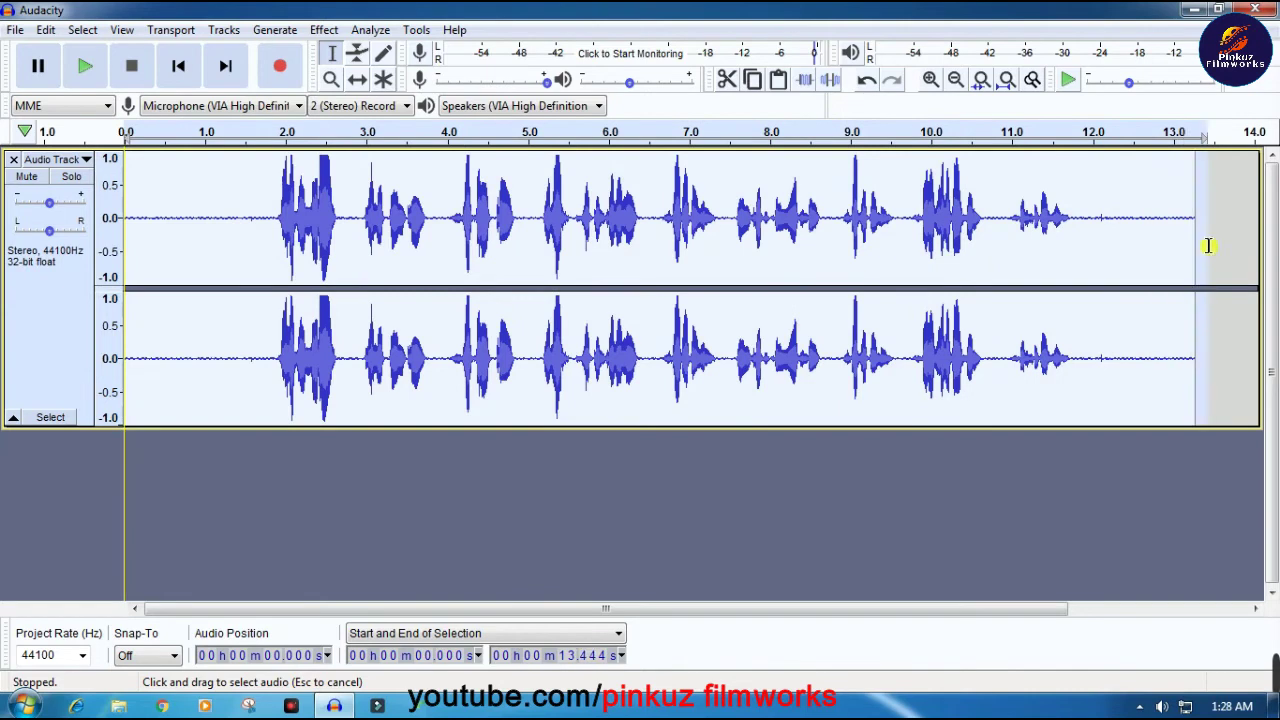
{"action": "left_click", "coordinate": [326, 31]}
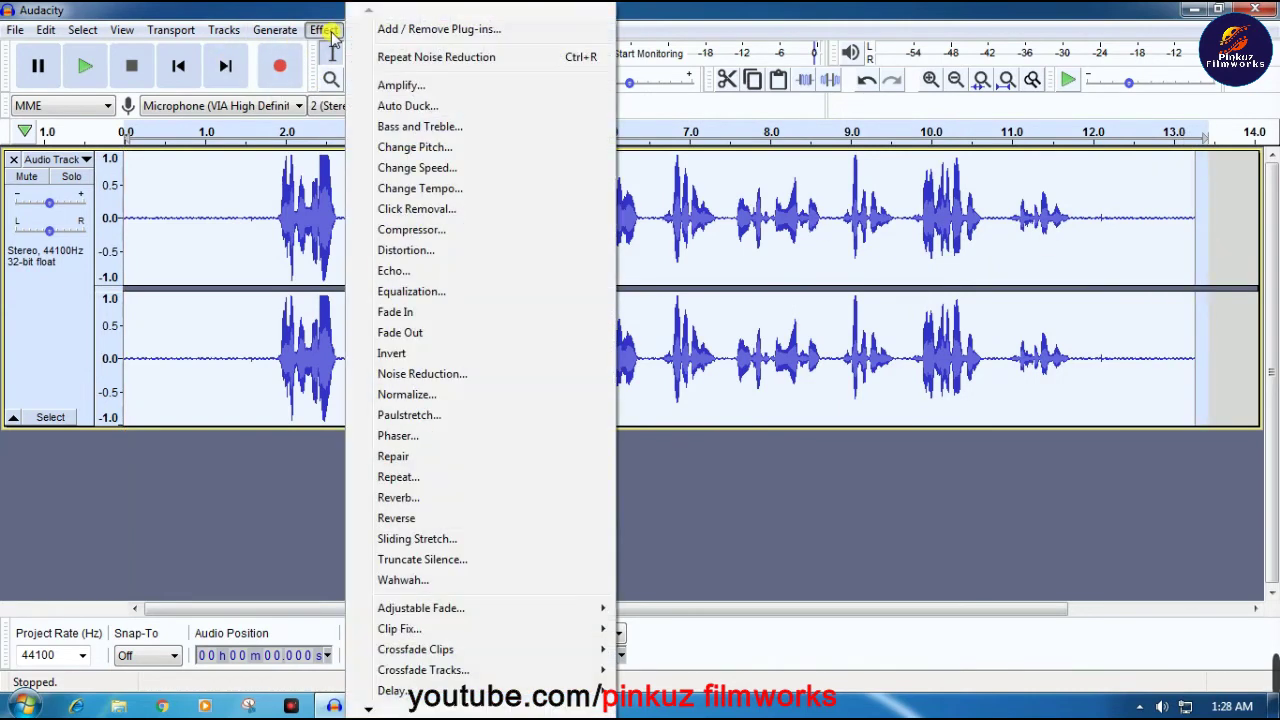
{"action": "left_click", "coordinate": [424, 58]}
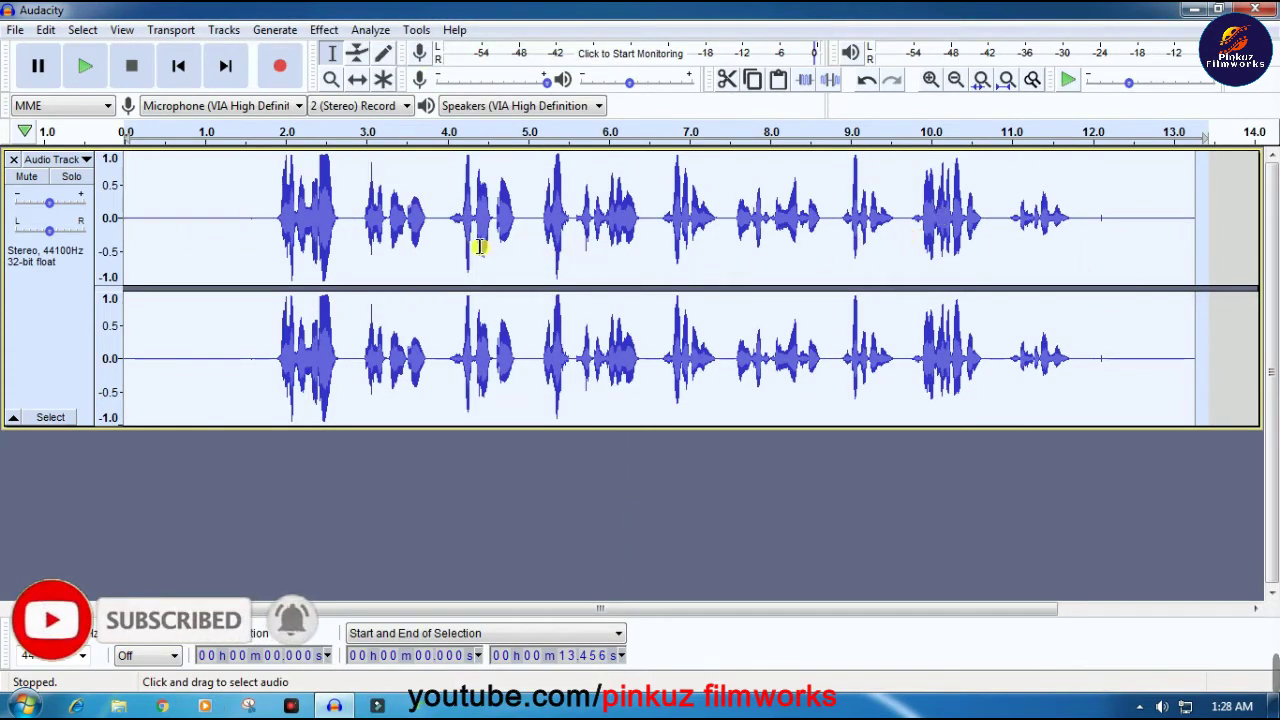
Play the noise-reduced recording from near its start, and undo the repeated noise reduction
{"action": "left_click", "coordinate": [270, 218]}
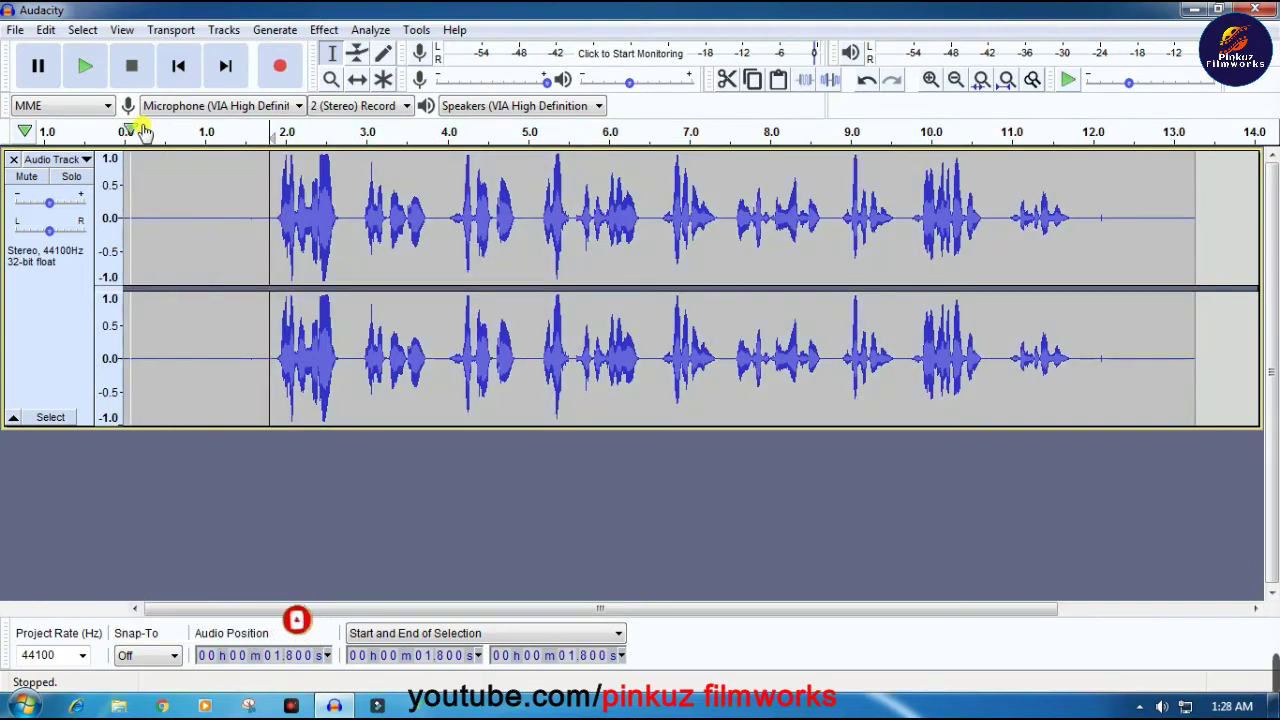
{"action": "left_click", "coordinate": [140, 188]}
{"action": "left_click", "coordinate": [82, 68]}
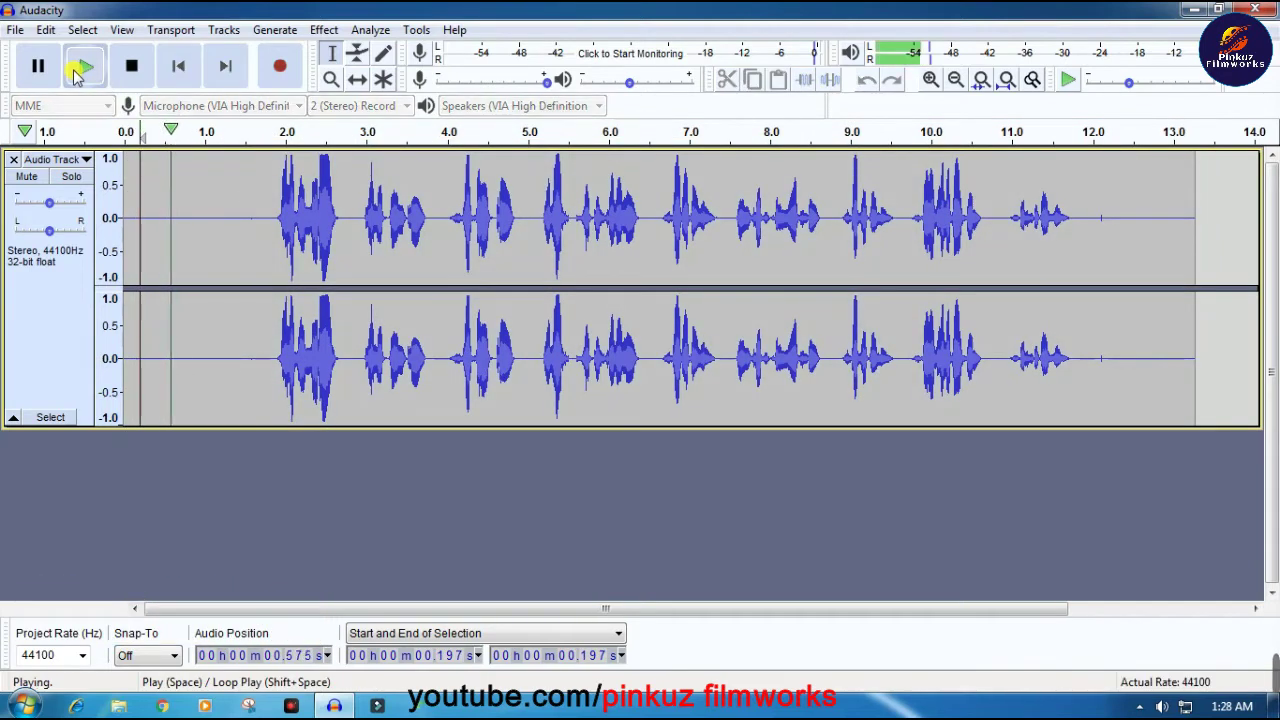
{"action": "left_click", "coordinate": [134, 68]}
{"action": "left_click", "coordinate": [151, 216]}
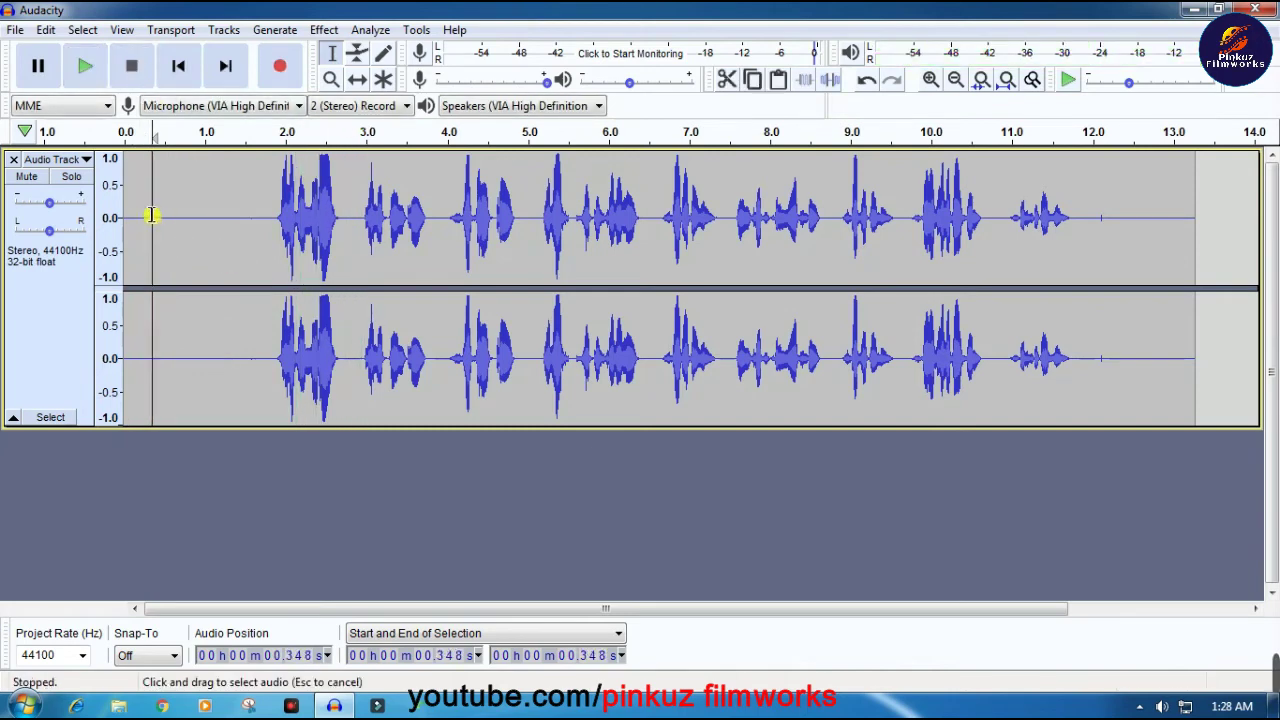
{"action": "key", "text": "ctrl+a"}
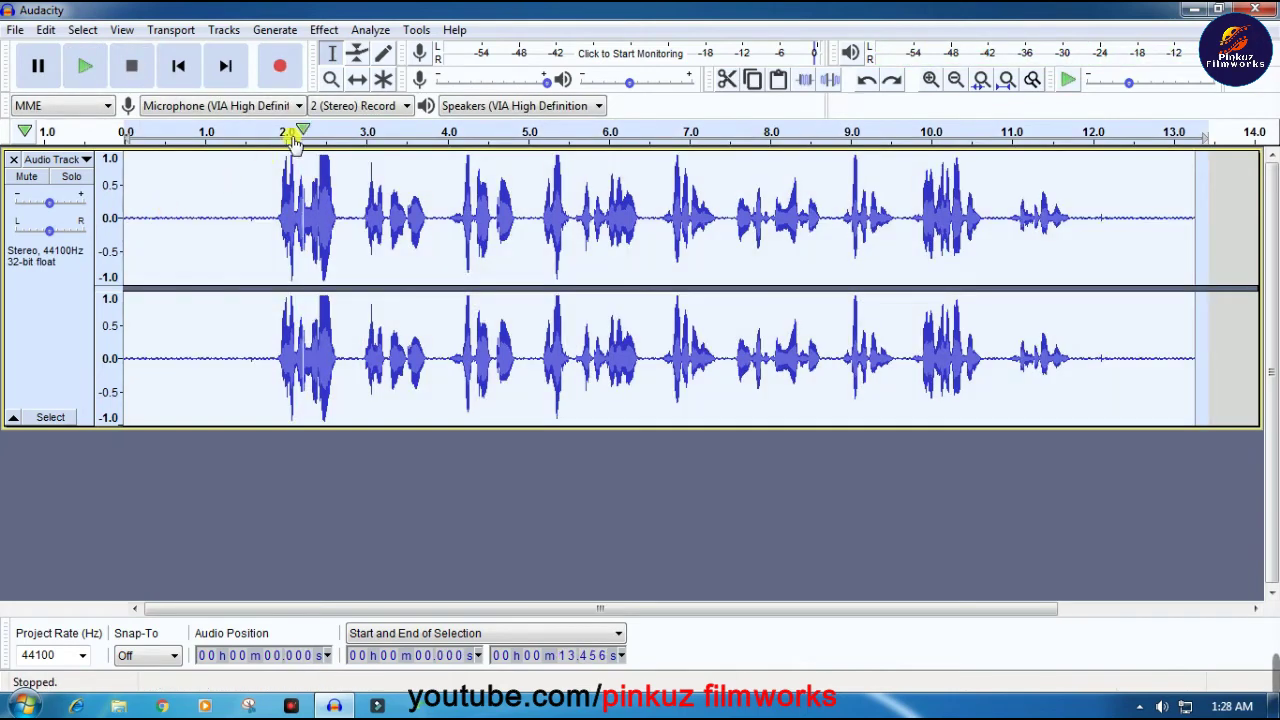
Apply Noise Reduction to the whole recording with 14 dB, sensitivity 6.00 and 3 frequency smoothing bands, and undo it
{"action": "left_click", "coordinate": [333, 37]}
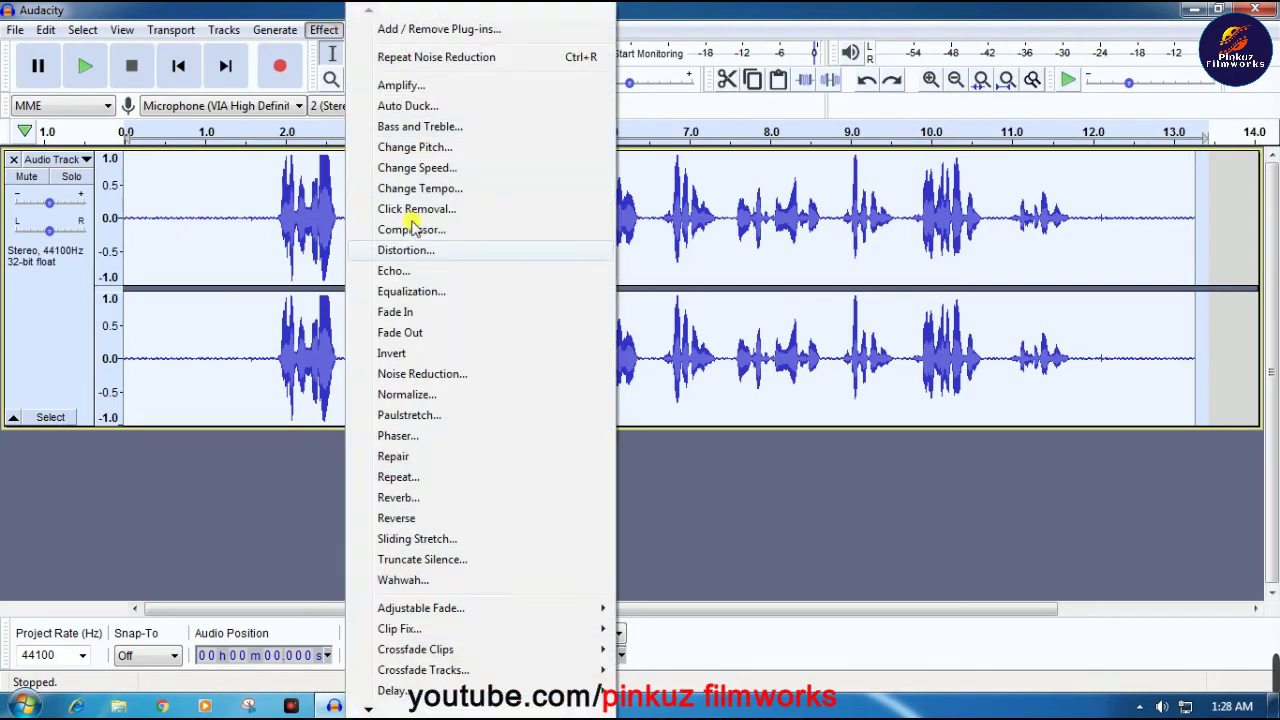
{"action": "left_click", "coordinate": [457, 375]}
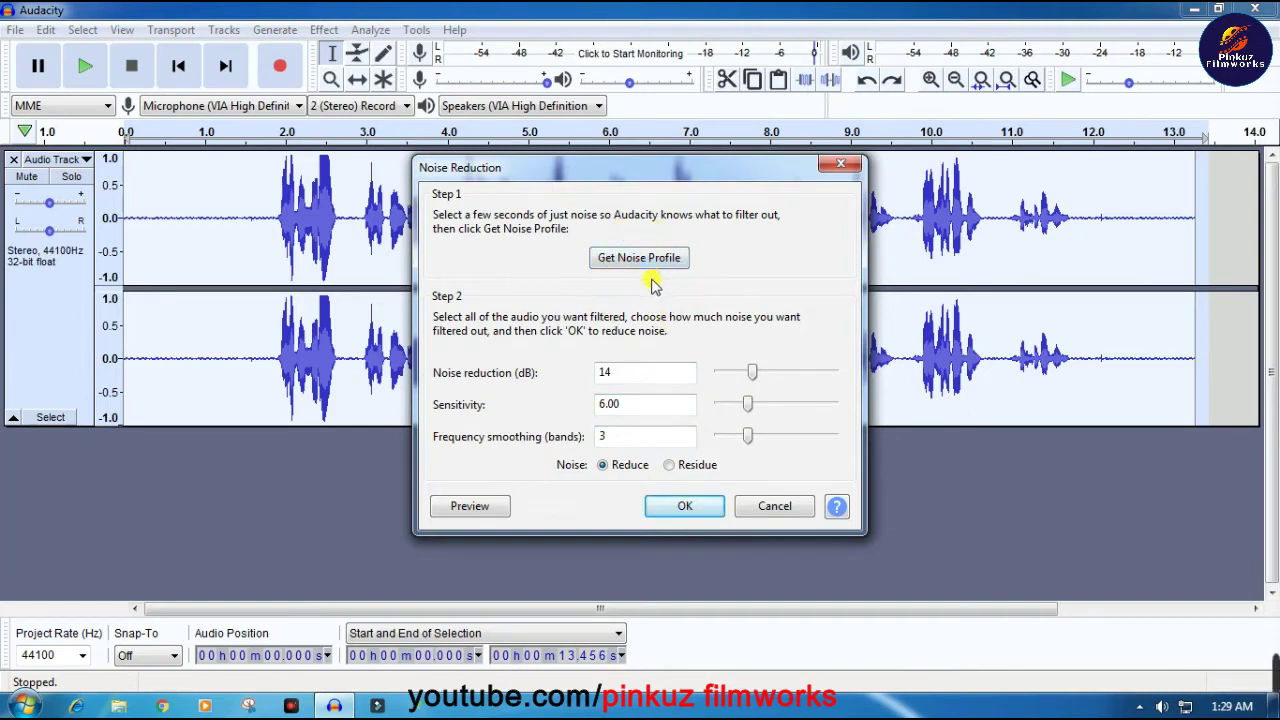
{"action": "left_click", "coordinate": [684, 507]}
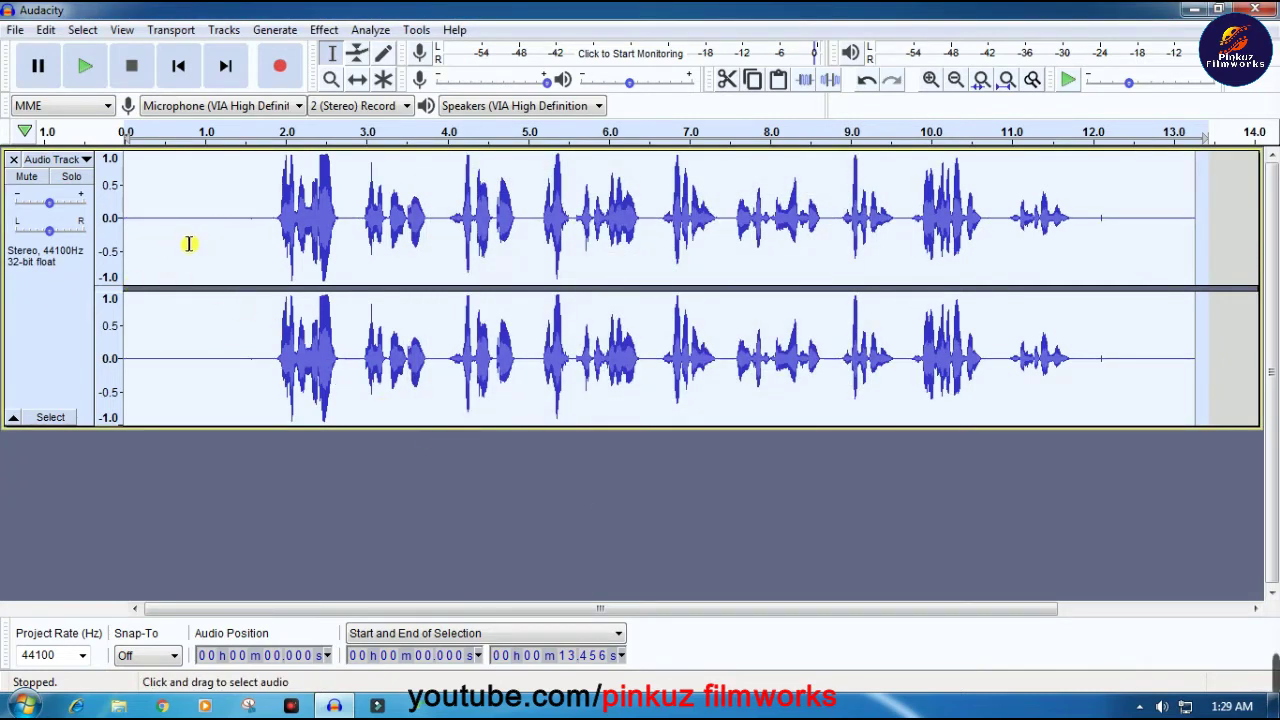
{"action": "key", "text": "ctrl+z"}
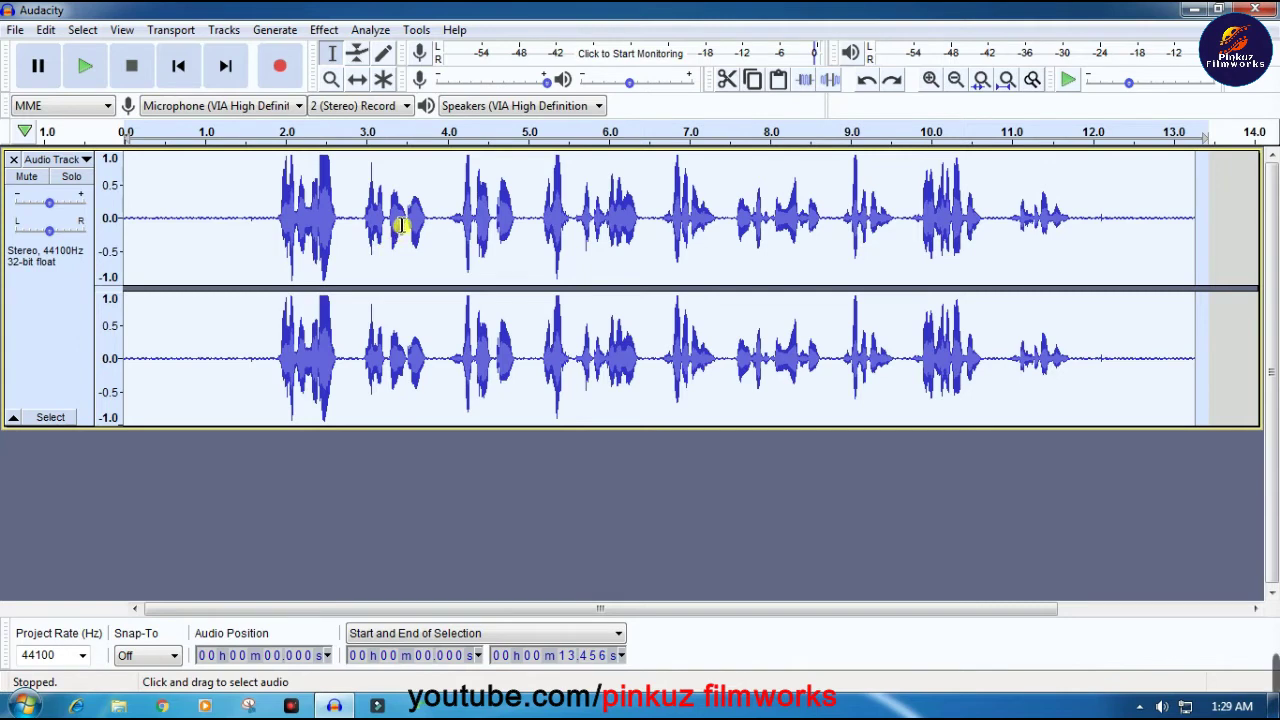
Repeat Noise Reduction on the whole recording and play the result from the start
{"action": "key", "text": "ctrl+r"}
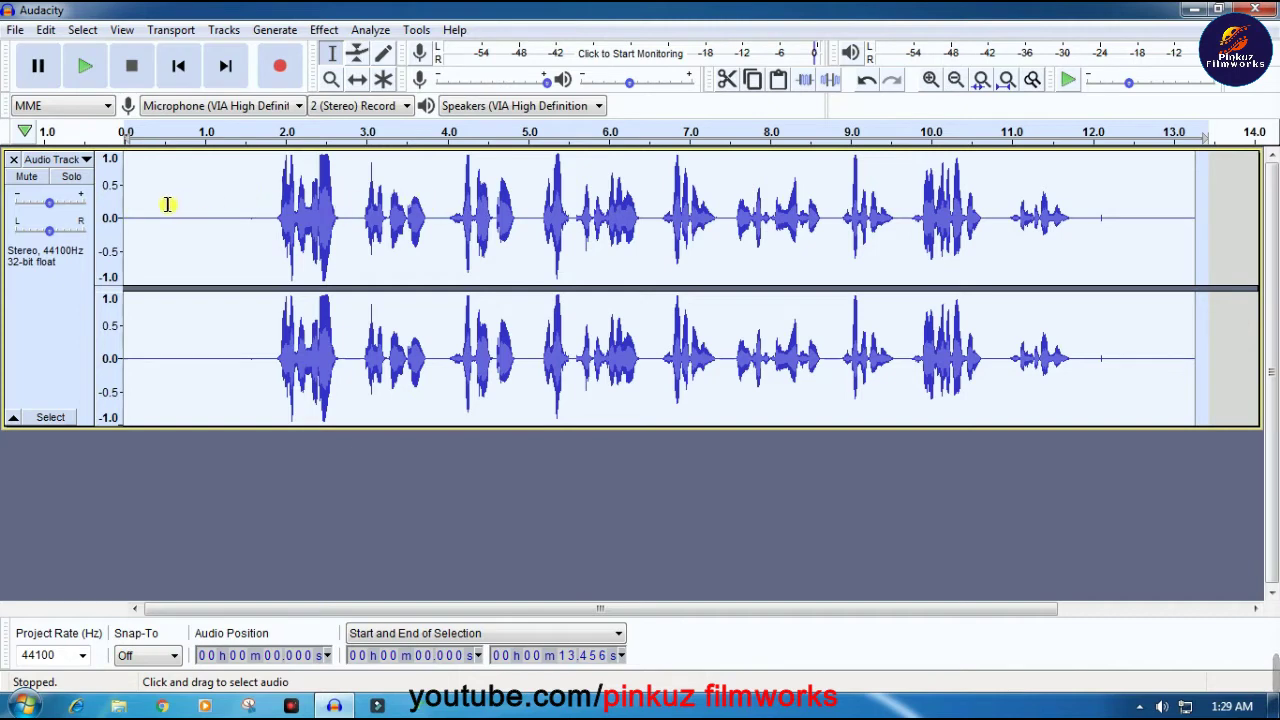
{"action": "left_click", "coordinate": [85, 66]}
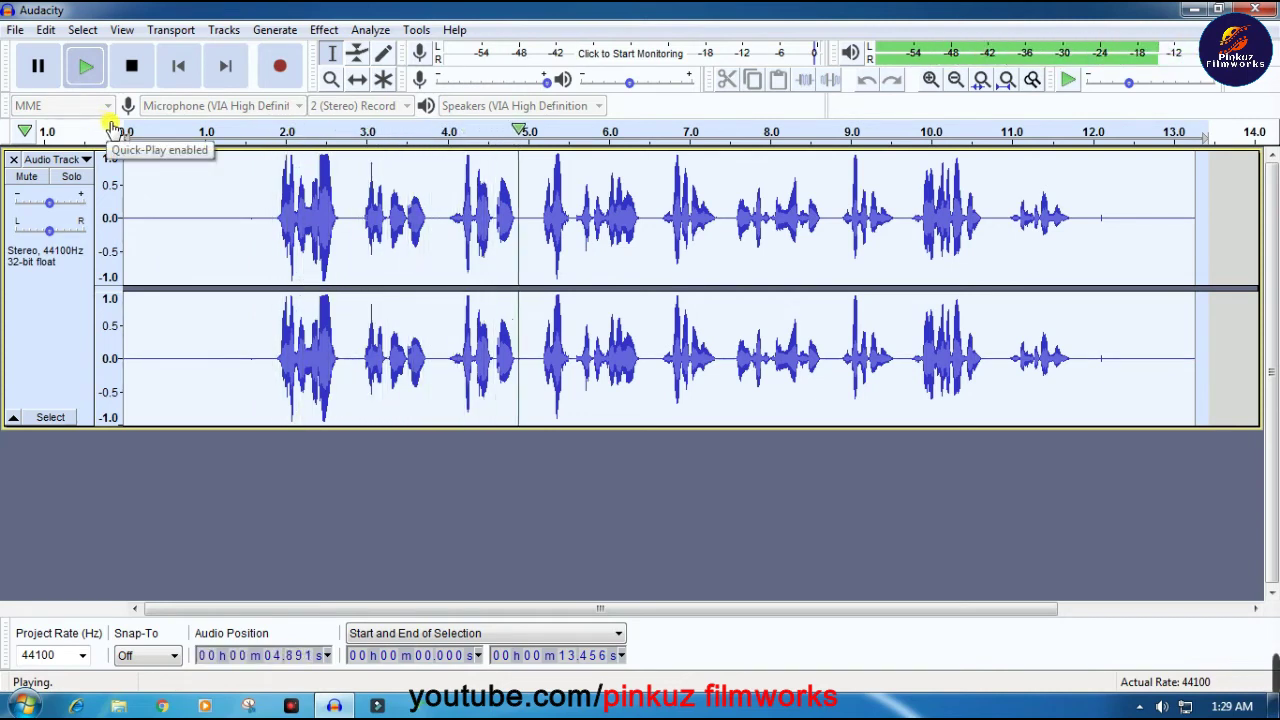
{"action": "left_click", "coordinate": [129, 68]}
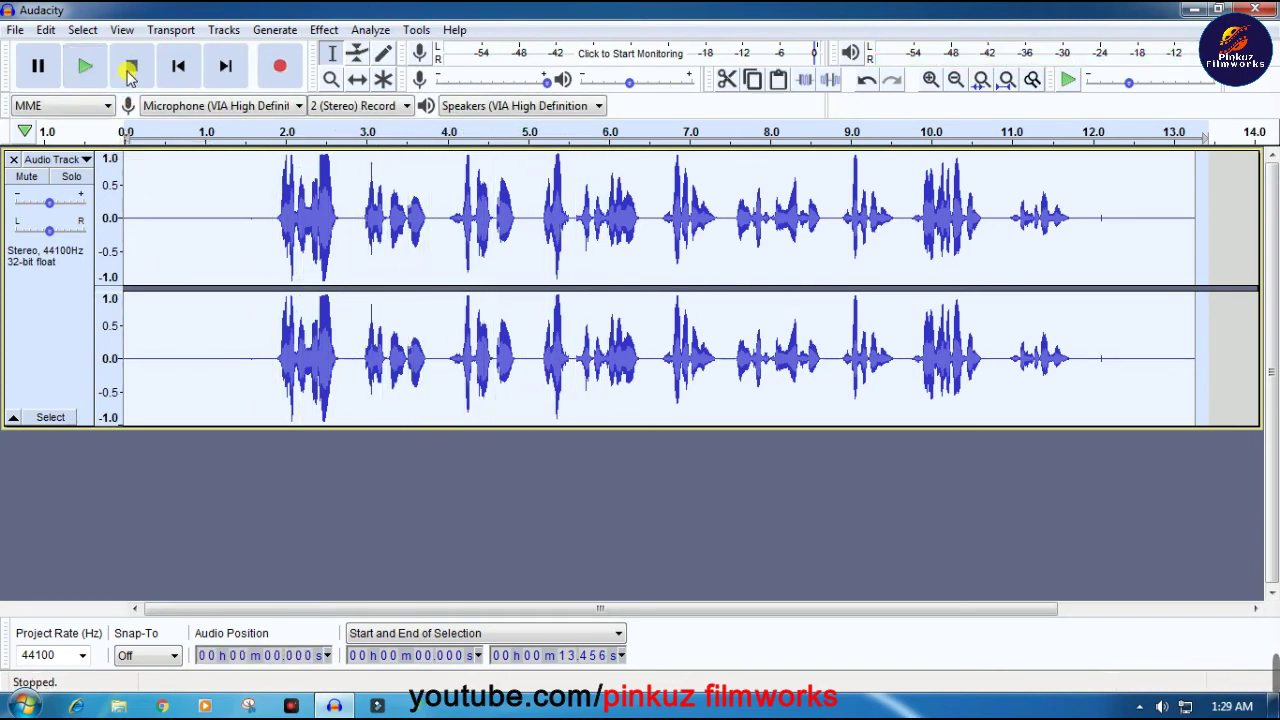
Cut the silent opening from 0 to about 1.3 seconds out of the recording
{"action": "left_click_drag", "start_coordinate": [228, 212], "coordinate": [114, 215]}
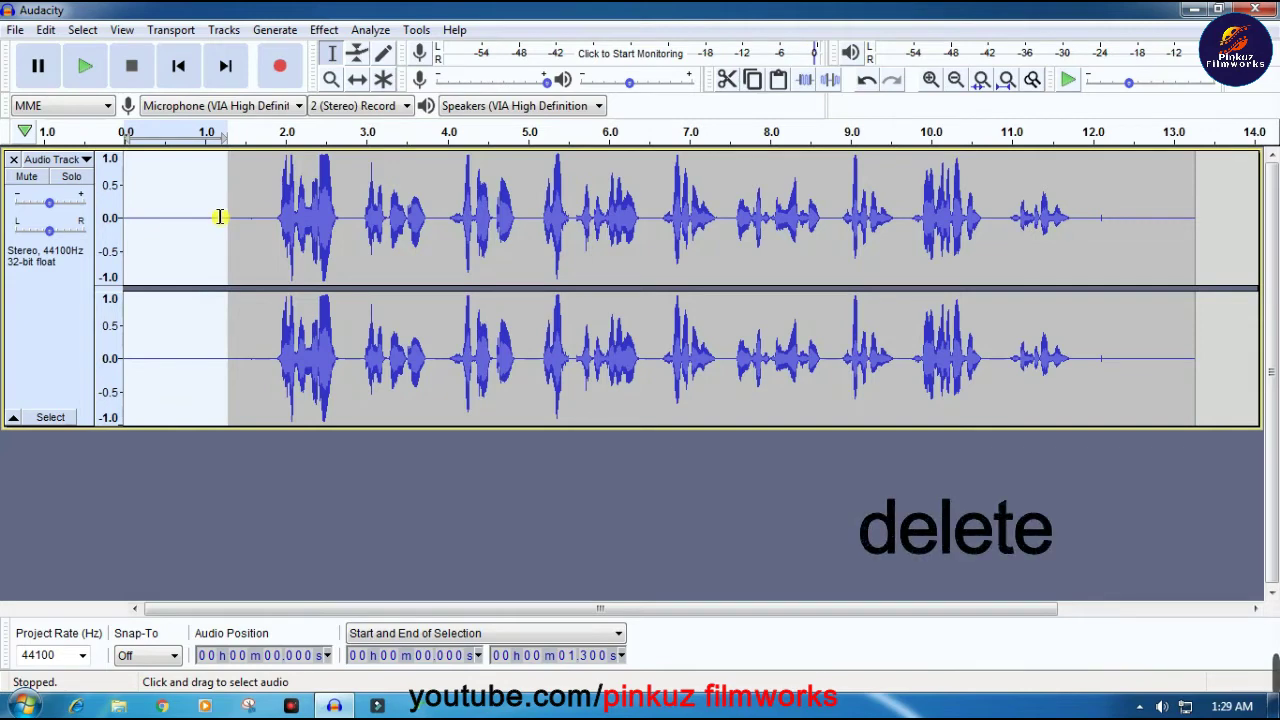
{"action": "key", "text": "Delete"}
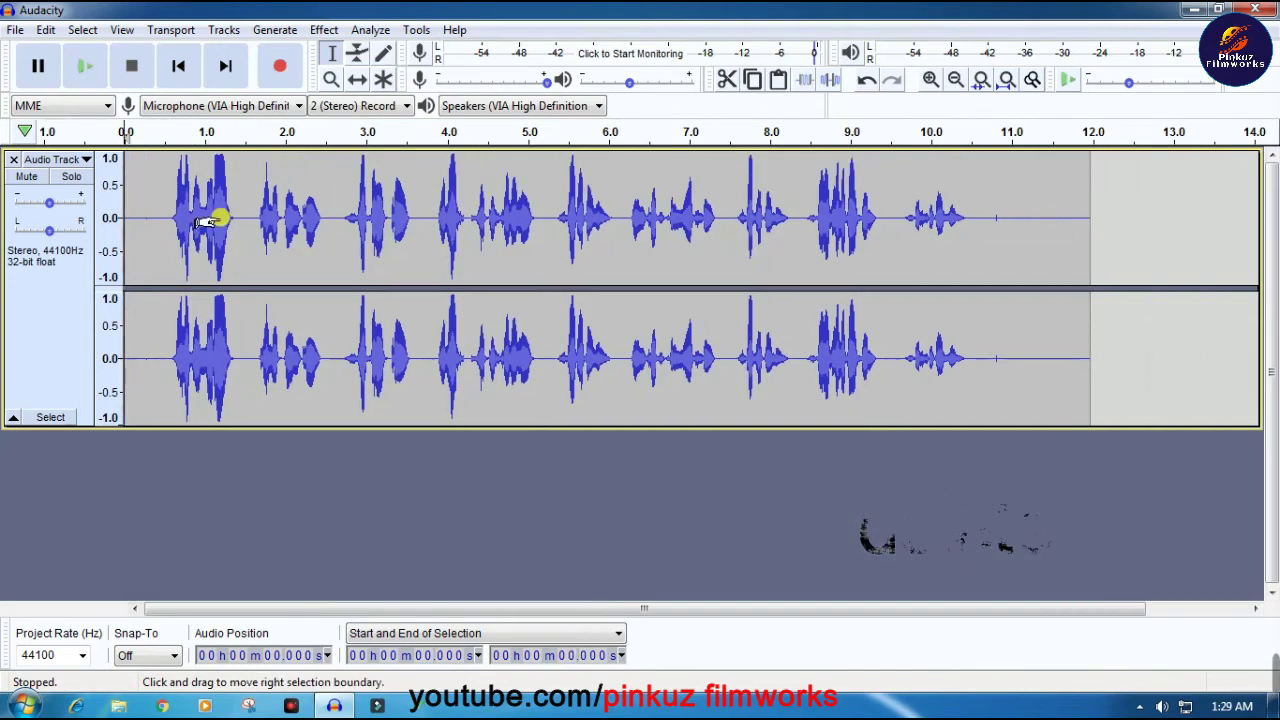
{"action": "key", "text": "ctrl+z"}
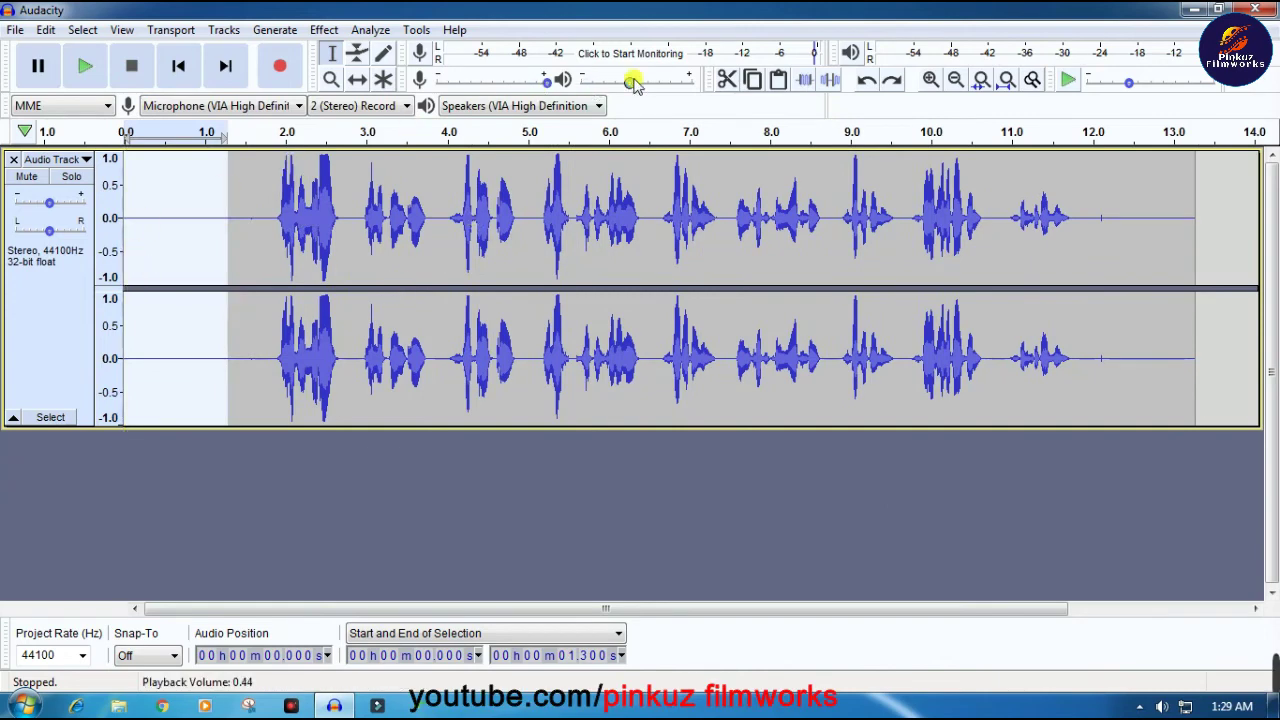
{"action": "left_click", "coordinate": [727, 82]}
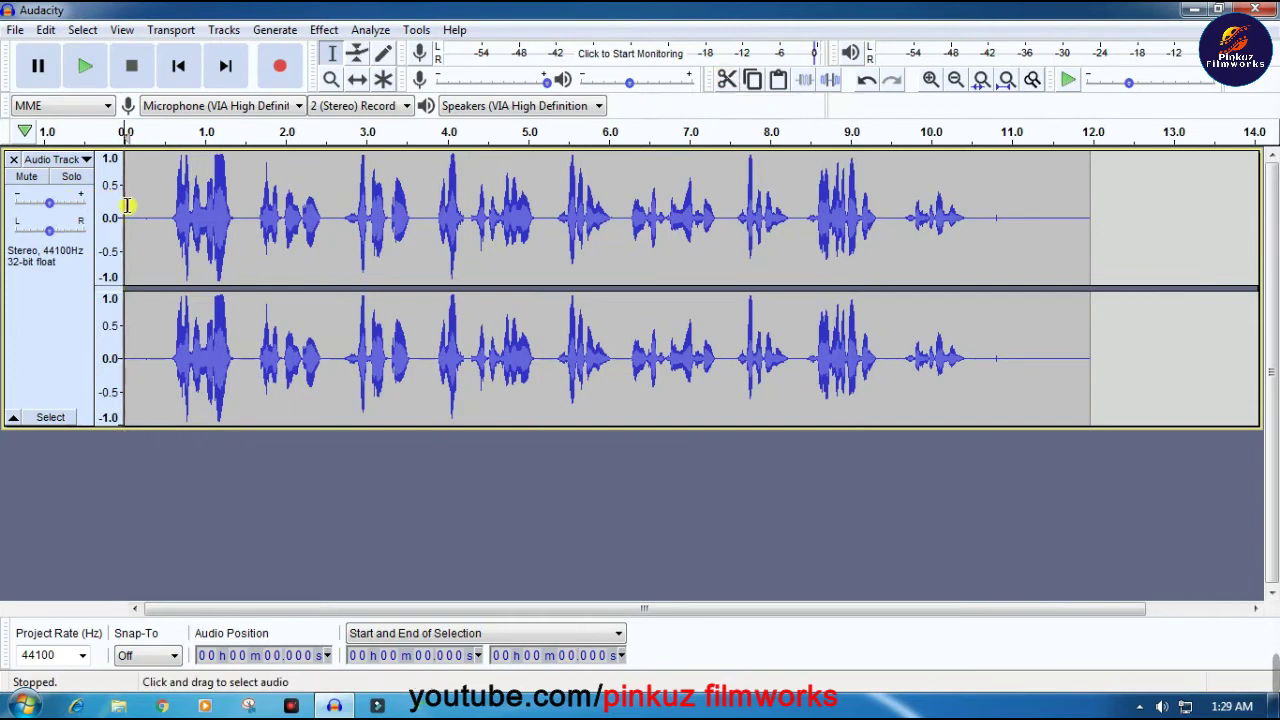
Play the first seconds of the trimmed recording to listen for pauses between the phrases
{"action": "key", "text": "space"}
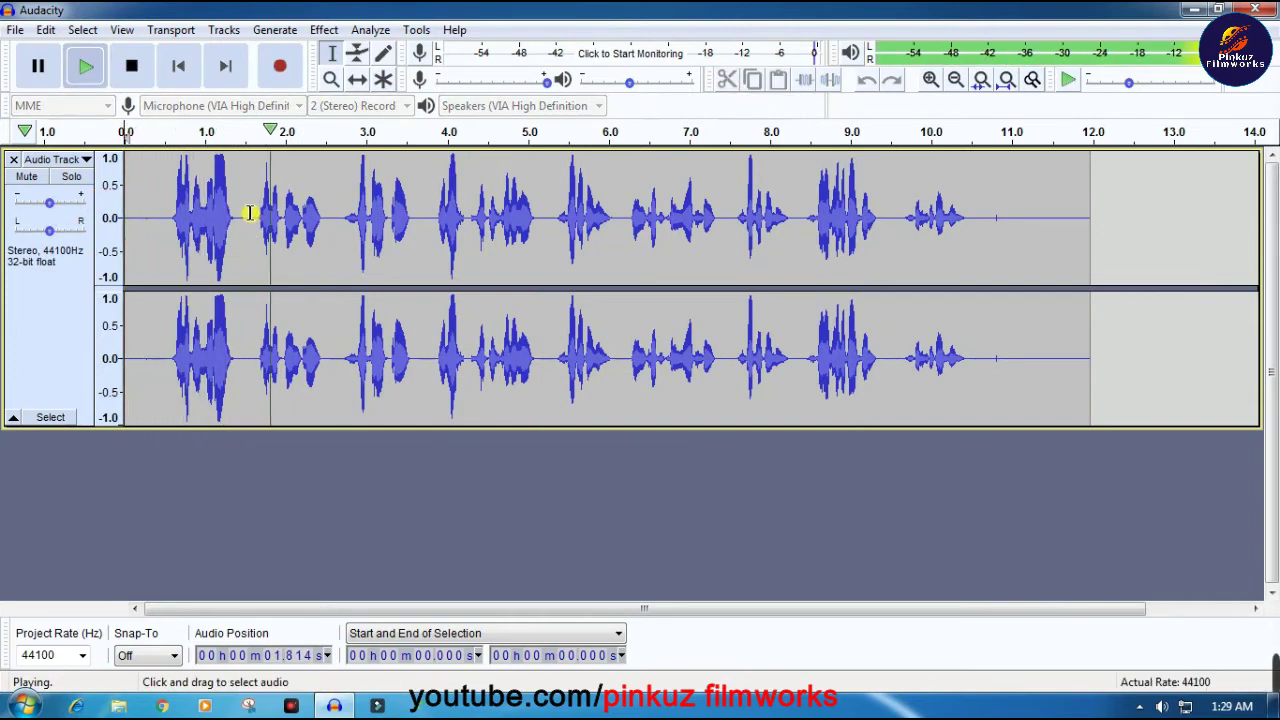
{"action": "key", "text": "space"}
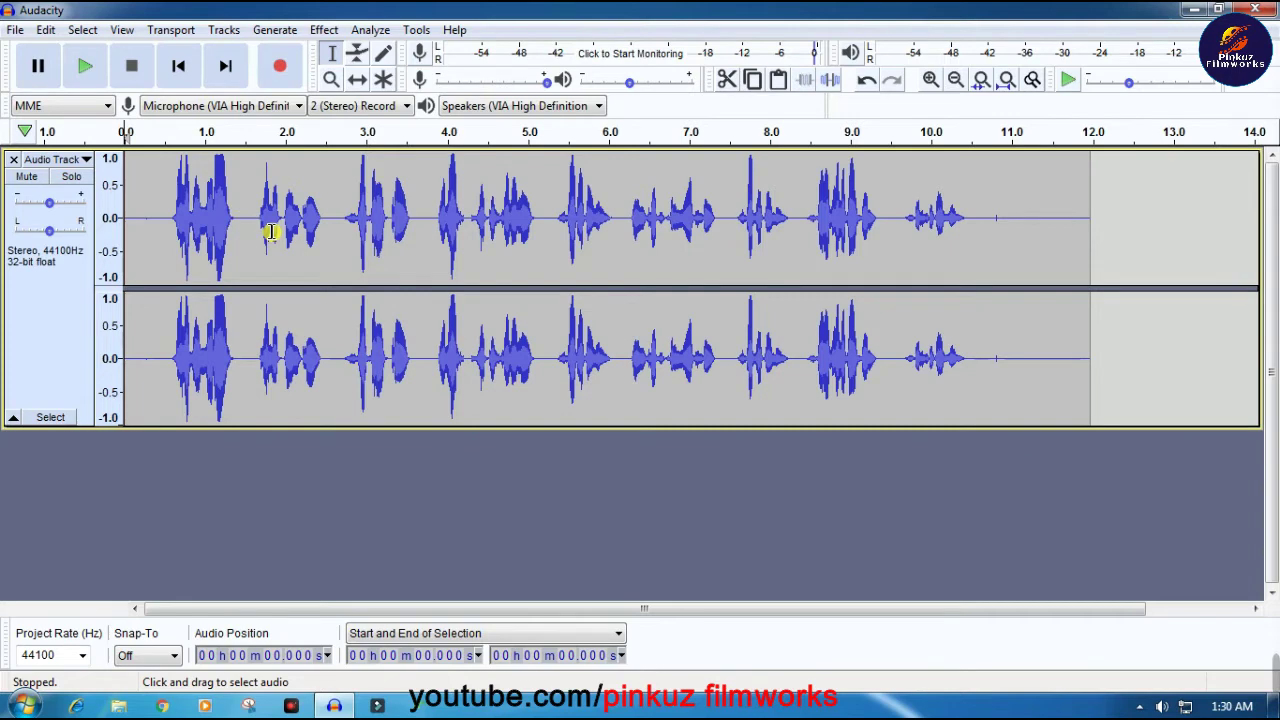
{"action": "left_click", "coordinate": [88, 66]}
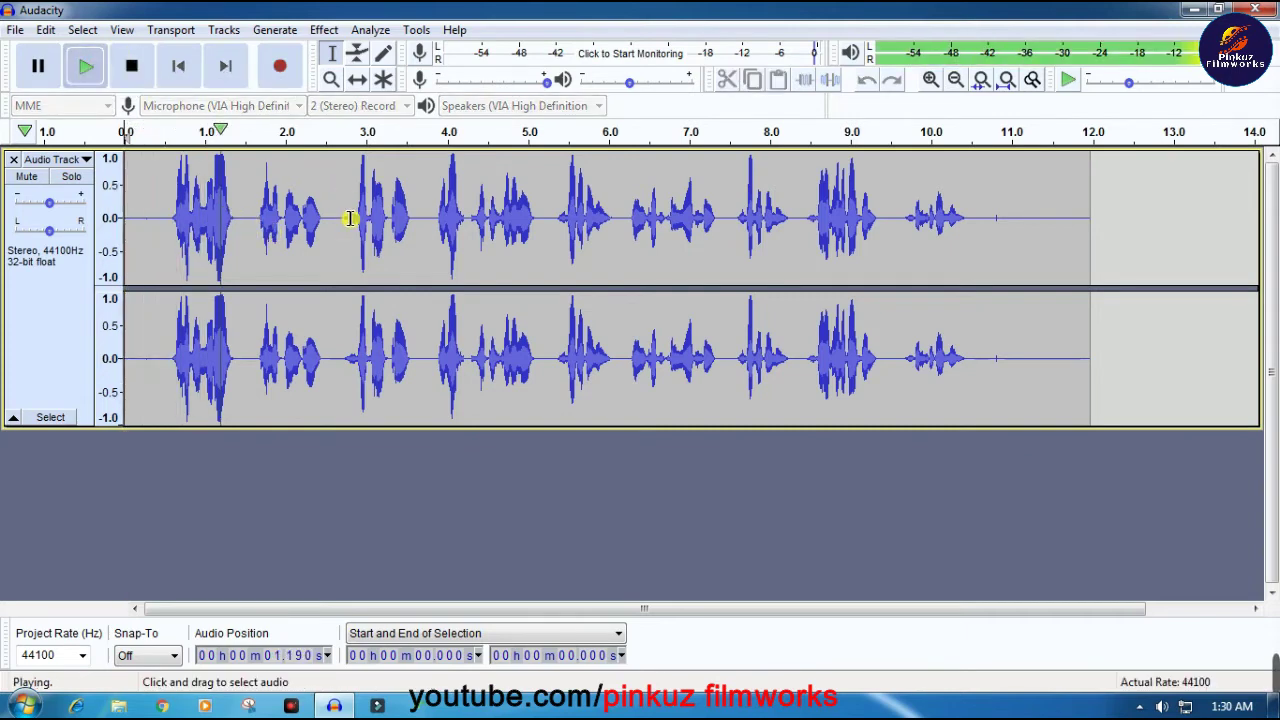
{"action": "key", "text": "super"}
{"action": "key", "text": "super"}
{"action": "key", "text": "space"}
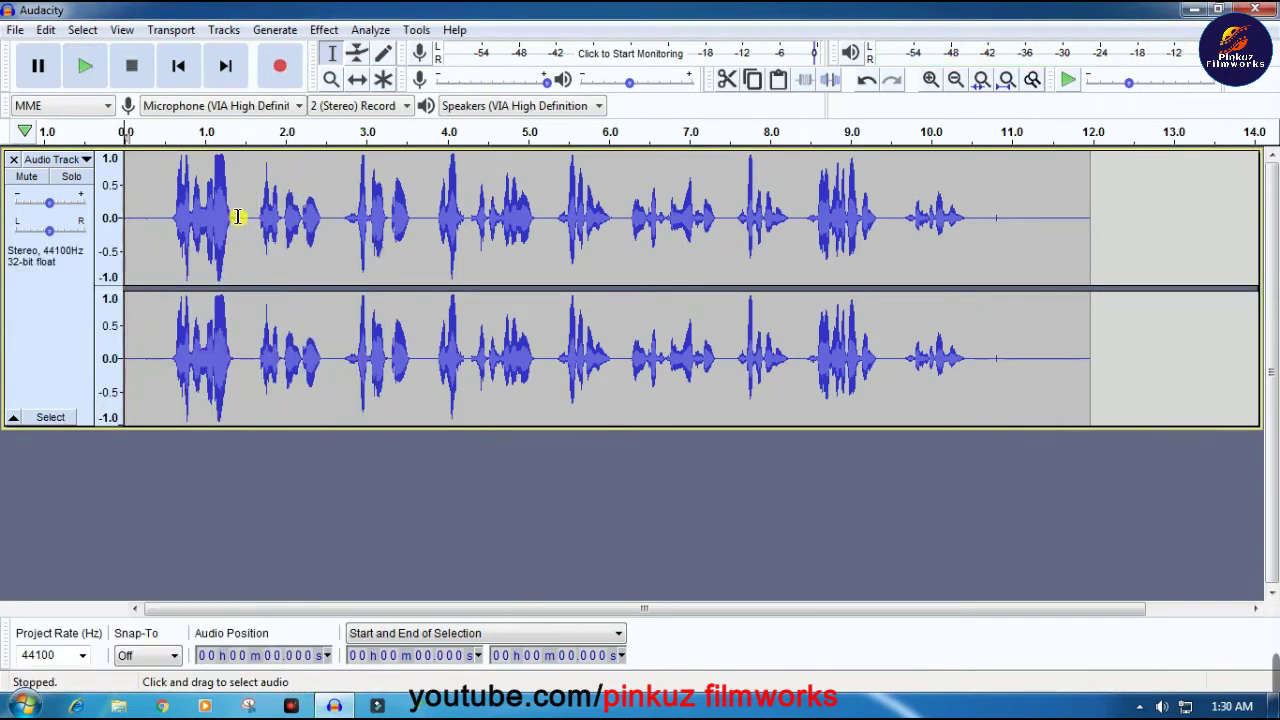
Delete the silent pauses between phrases at about 1.4, 2.2, 3.2 and 4.5 seconds
{"action": "left_click_drag", "start_coordinate": [238, 217], "coordinate": [255, 219]}
{"action": "key", "text": "Delete"}
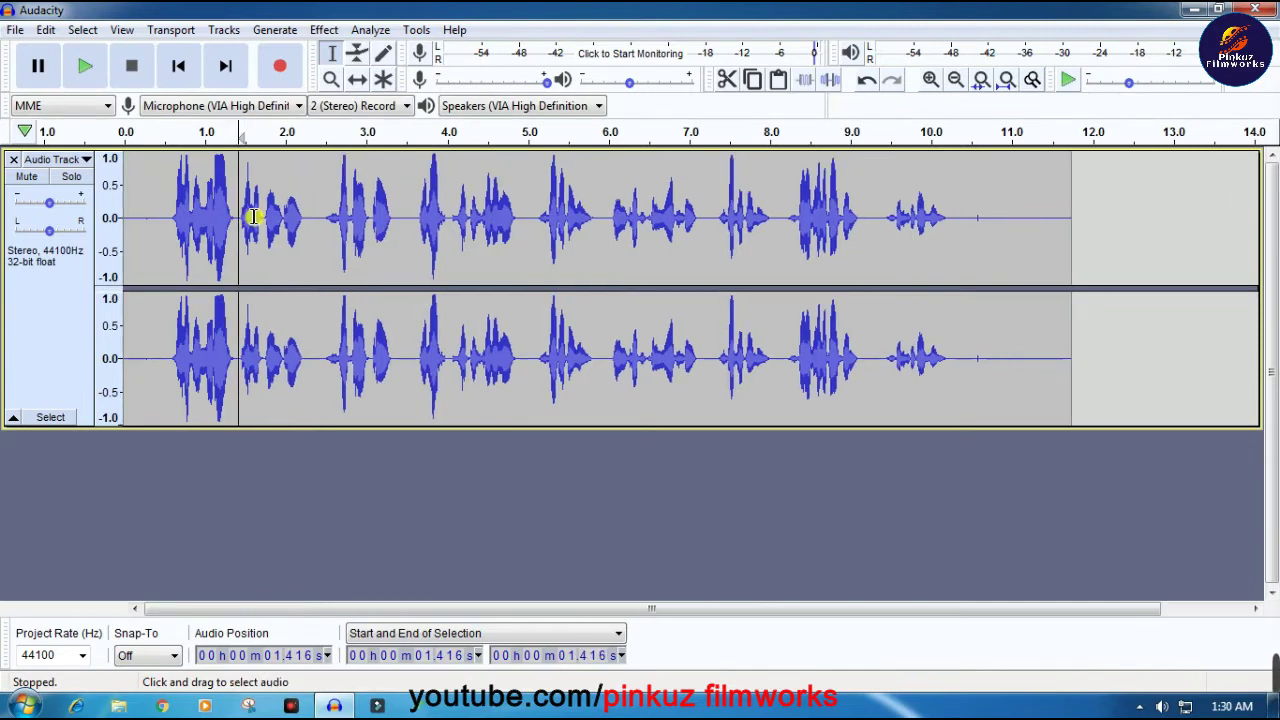
{"action": "left_click_drag", "start_coordinate": [305, 217], "coordinate": [399, 219]}
{"action": "key", "text": "Delete"}
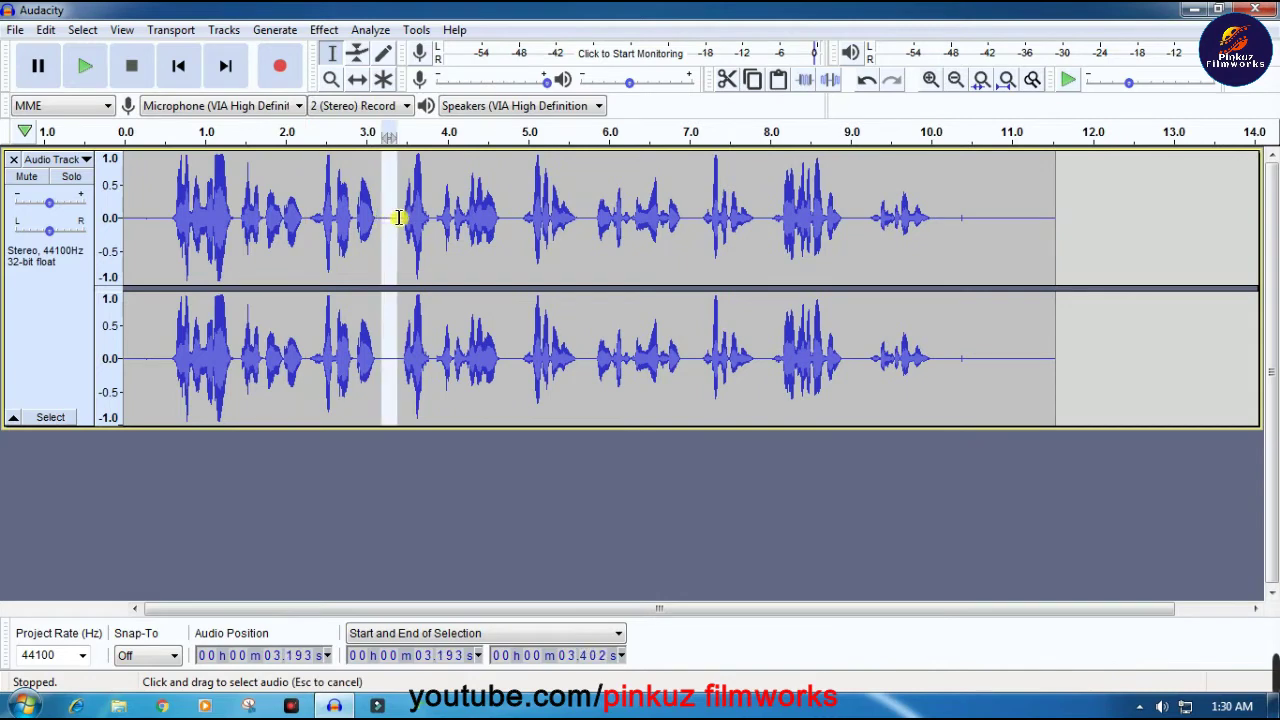
{"action": "key", "text": "Delete"}
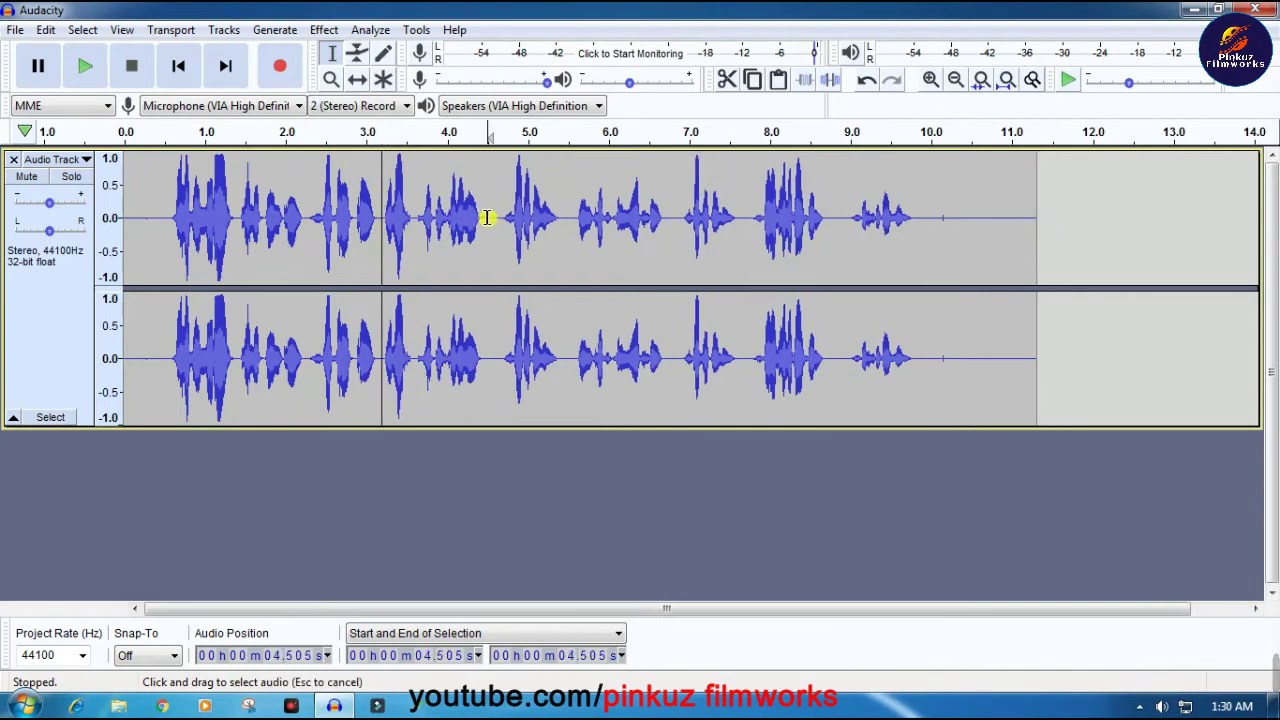
{"action": "left_click_drag", "start_coordinate": [487, 217], "coordinate": [502, 218]}
{"action": "key", "text": "Delete"}
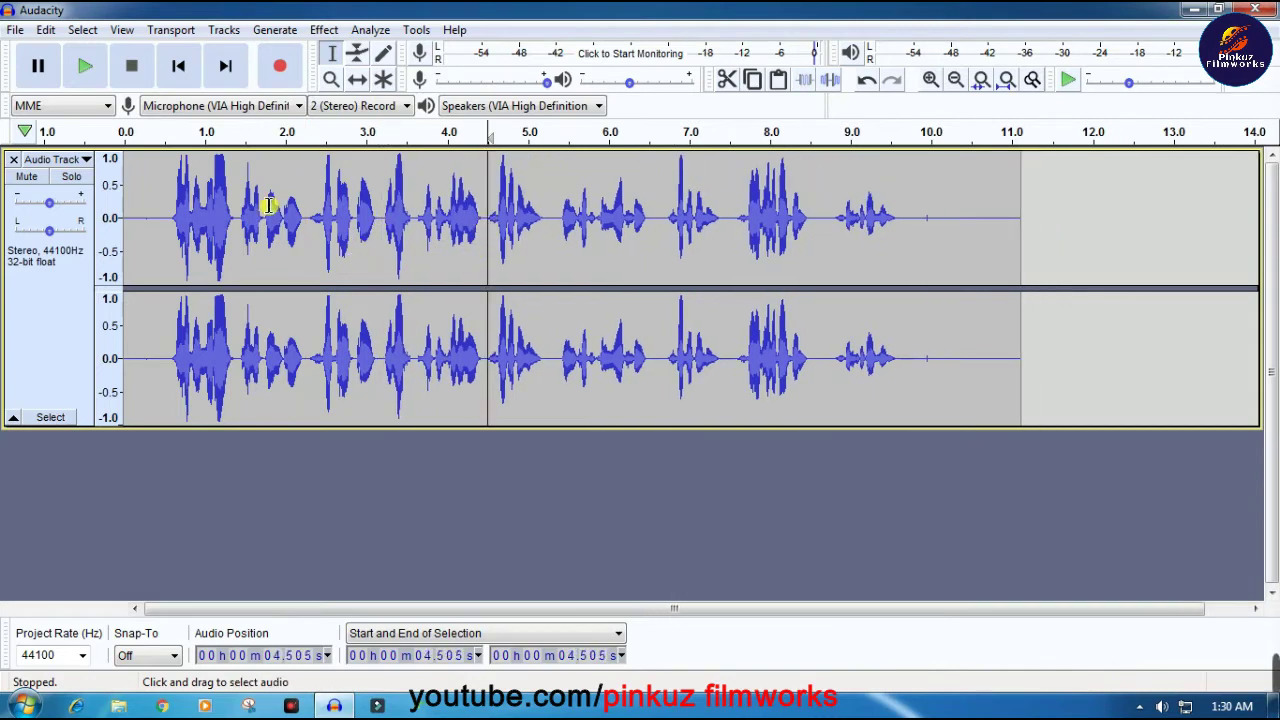
Play the recording from its start and delete part of the remaining silence from about 3.15 to 3.21 seconds
{"action": "left_click", "coordinate": [126, 180]}
{"action": "key", "text": "space"}
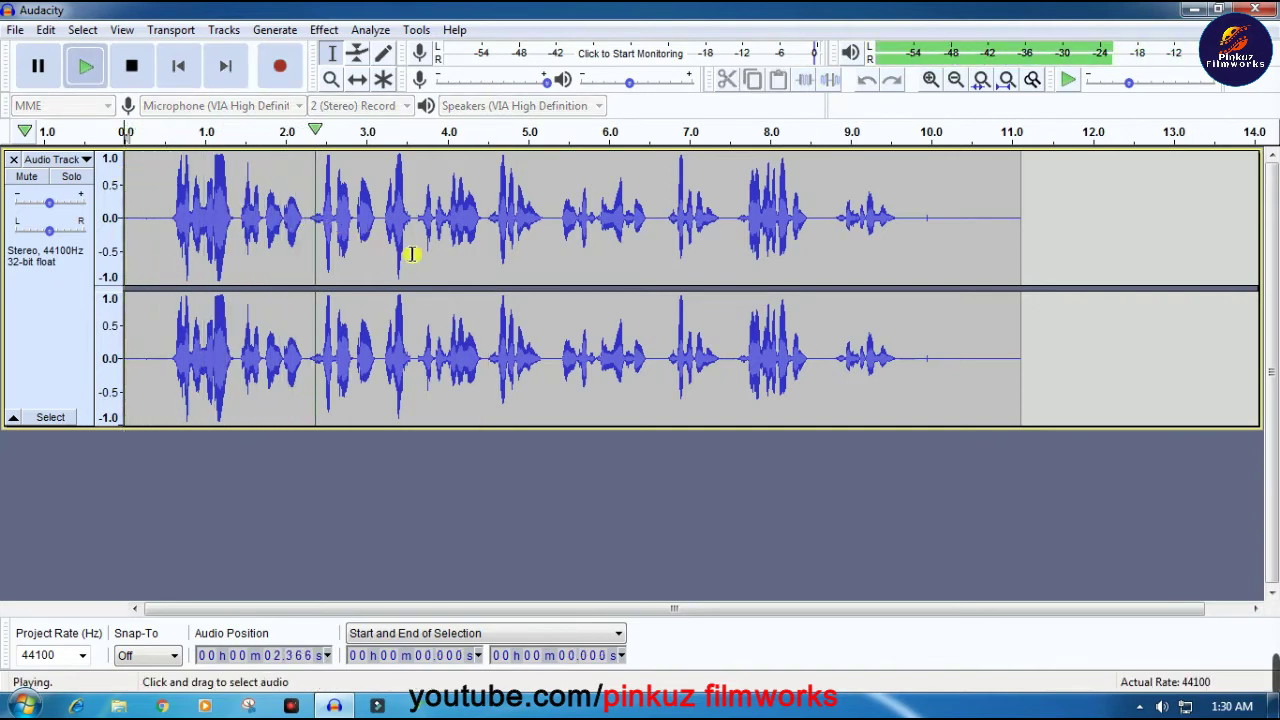
{"action": "key", "text": "space"}
{"action": "left_click", "coordinate": [380, 221]}
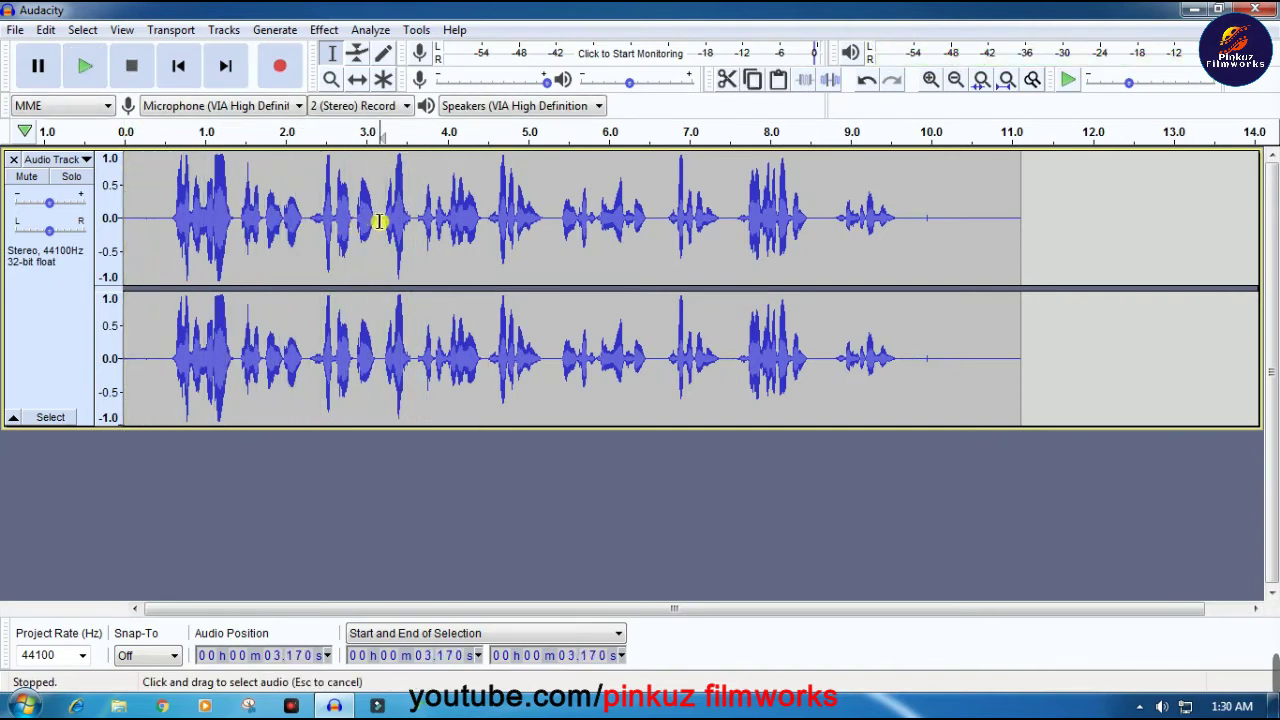
{"action": "left_click", "coordinate": [930, 80]}
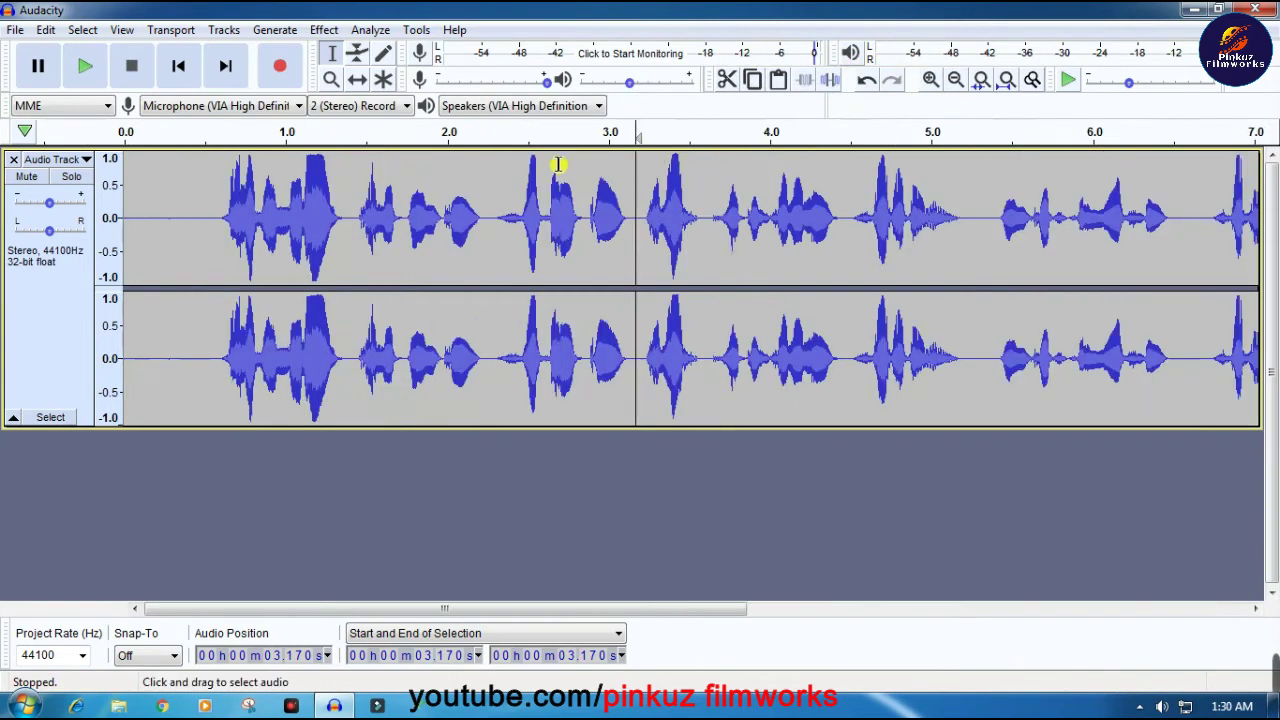
{"action": "left_click_drag", "start_coordinate": [634, 215], "coordinate": [639, 218]}
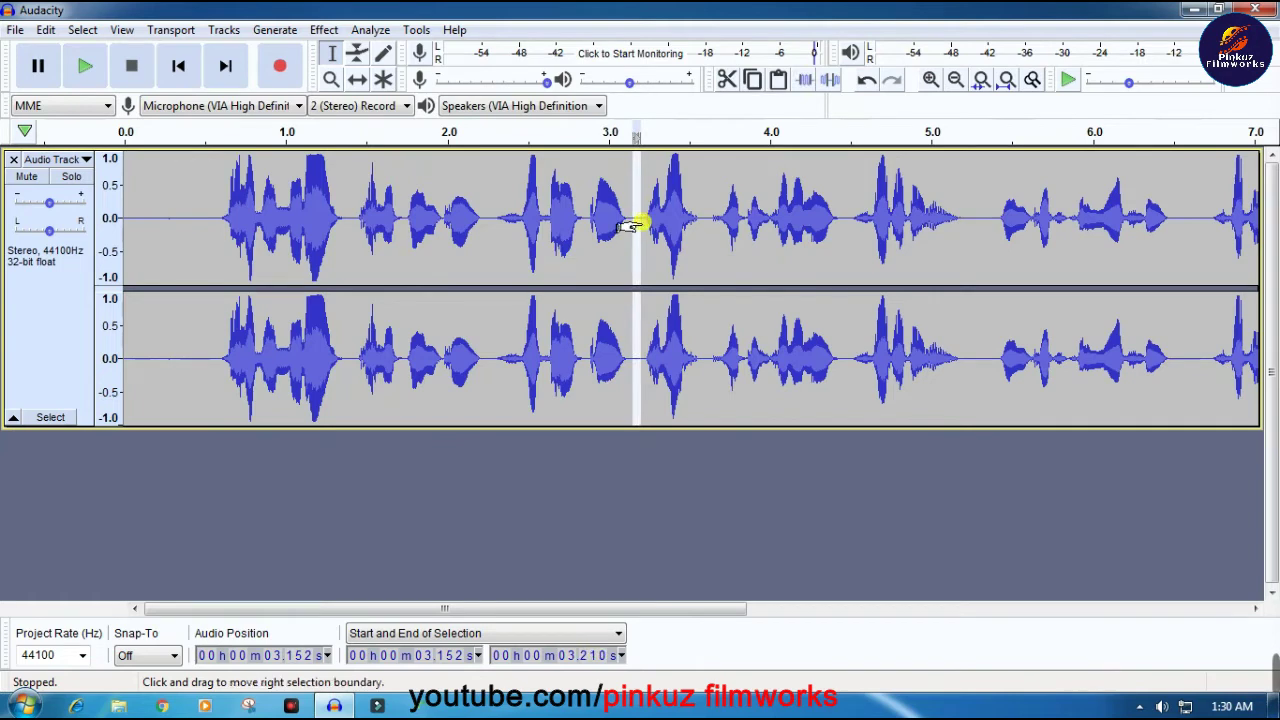
{"action": "key", "text": "Delete"}
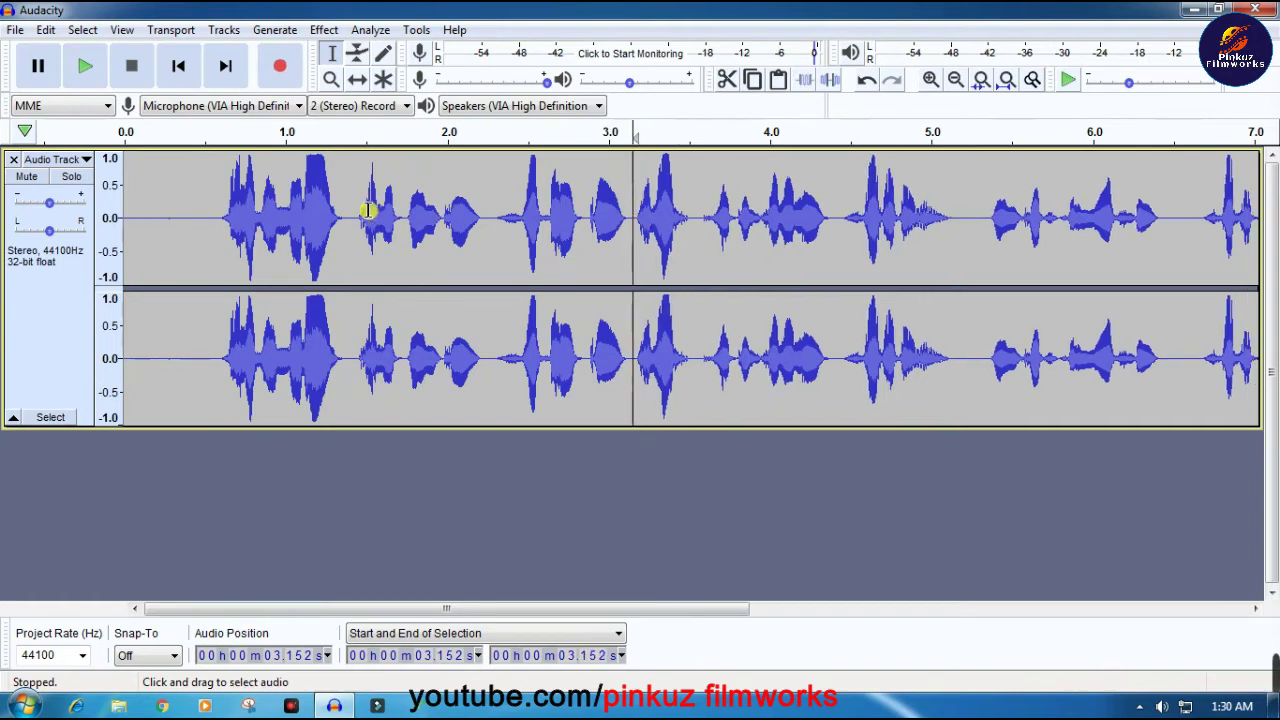
Play the shortened recording from 0 seconds until just past the 5-second mark to check the pauses
{"action": "left_click", "coordinate": [124, 180]}
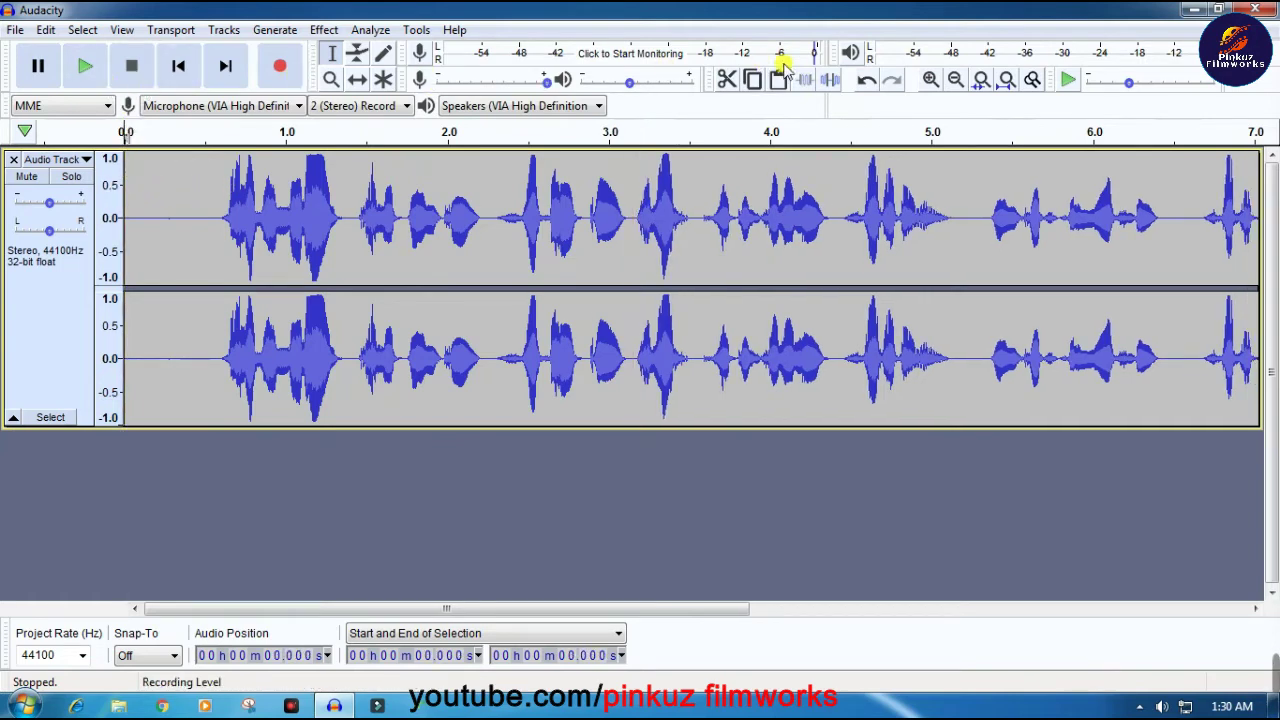
{"action": "left_click", "coordinate": [955, 80]}
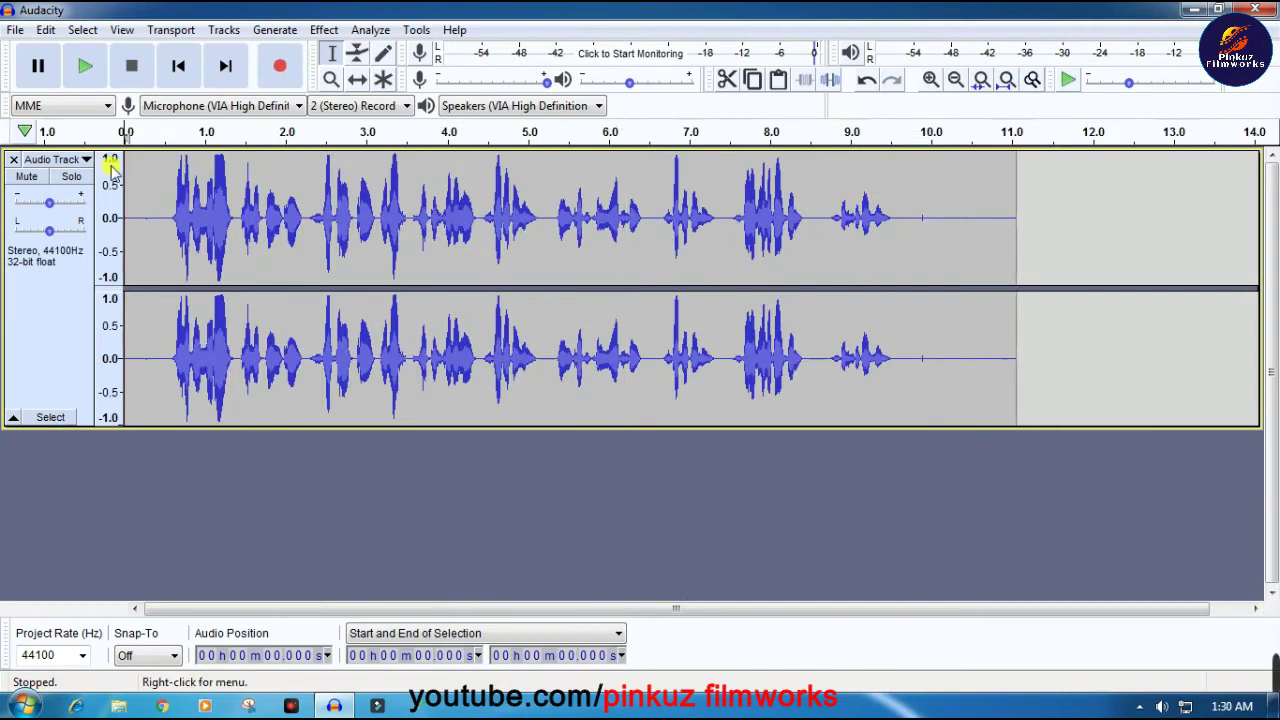
{"action": "left_click", "coordinate": [89, 68]}
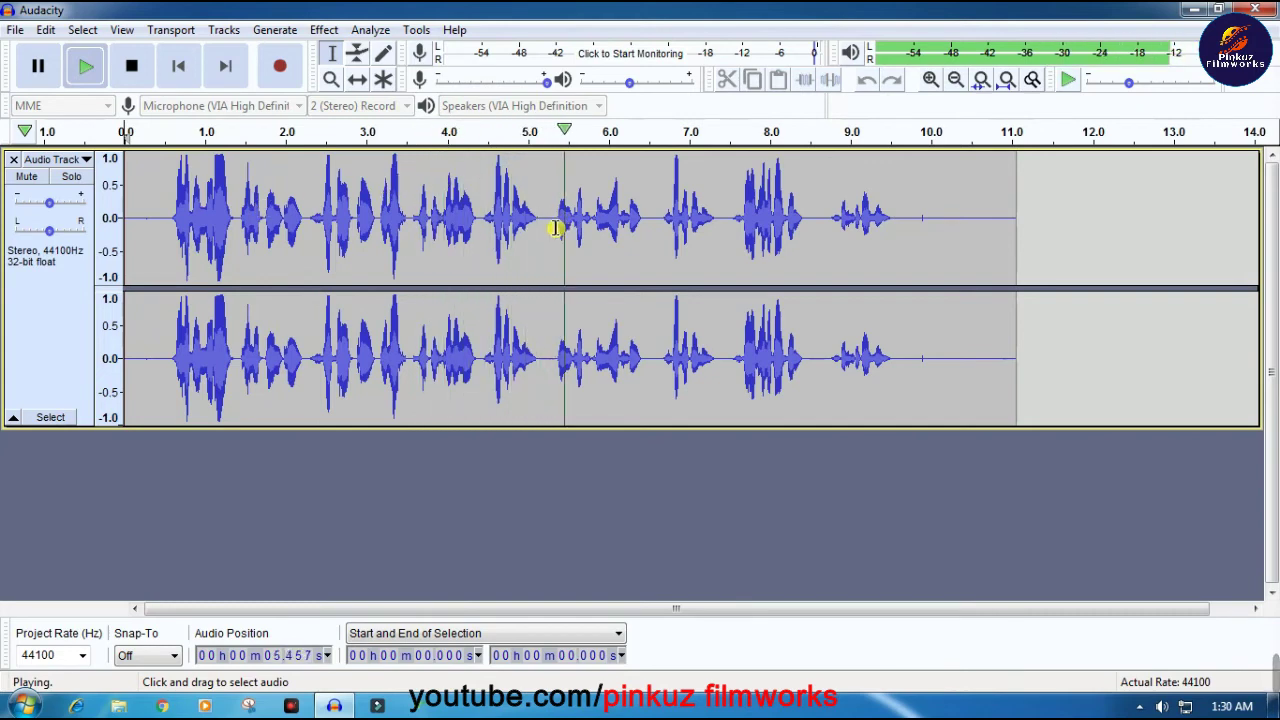
{"action": "key", "text": "space"}
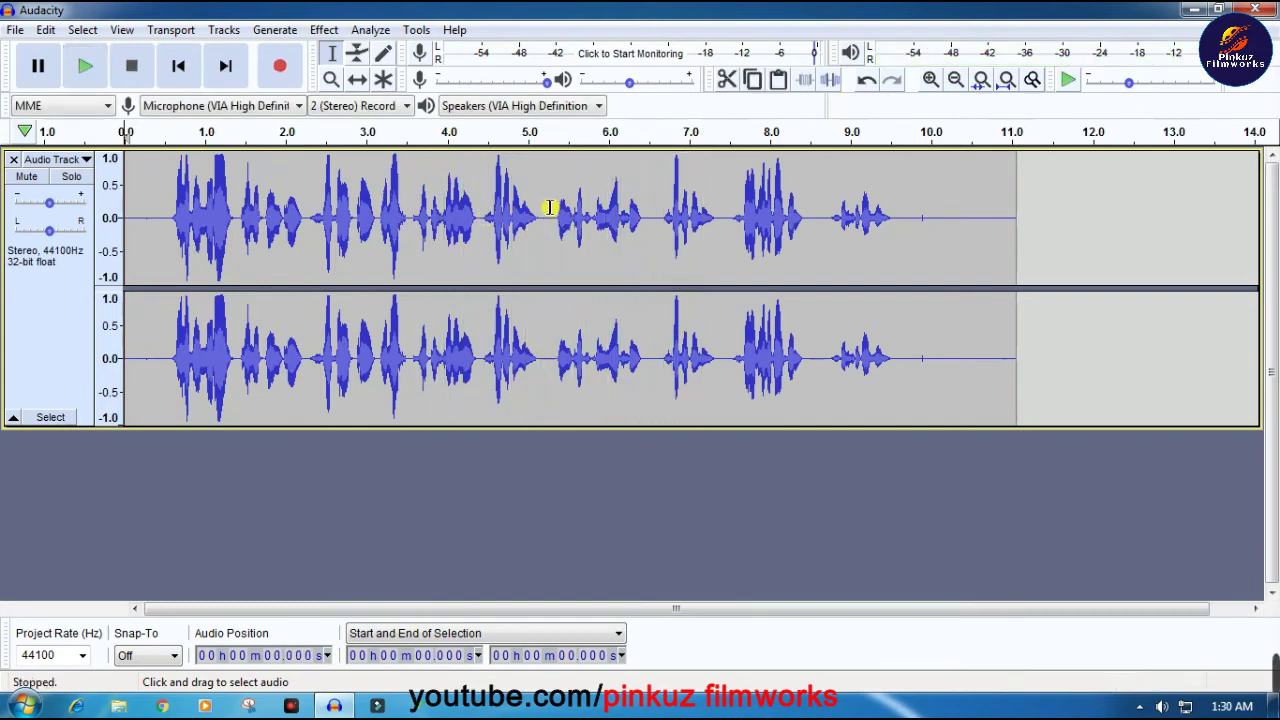
Delete silence at about 5.2 seconds, from about 6.25 to 6.46 seconds, and from about 2.24 to 2.30 seconds
{"action": "left_click_drag", "start_coordinate": [542, 213], "coordinate": [558, 214]}
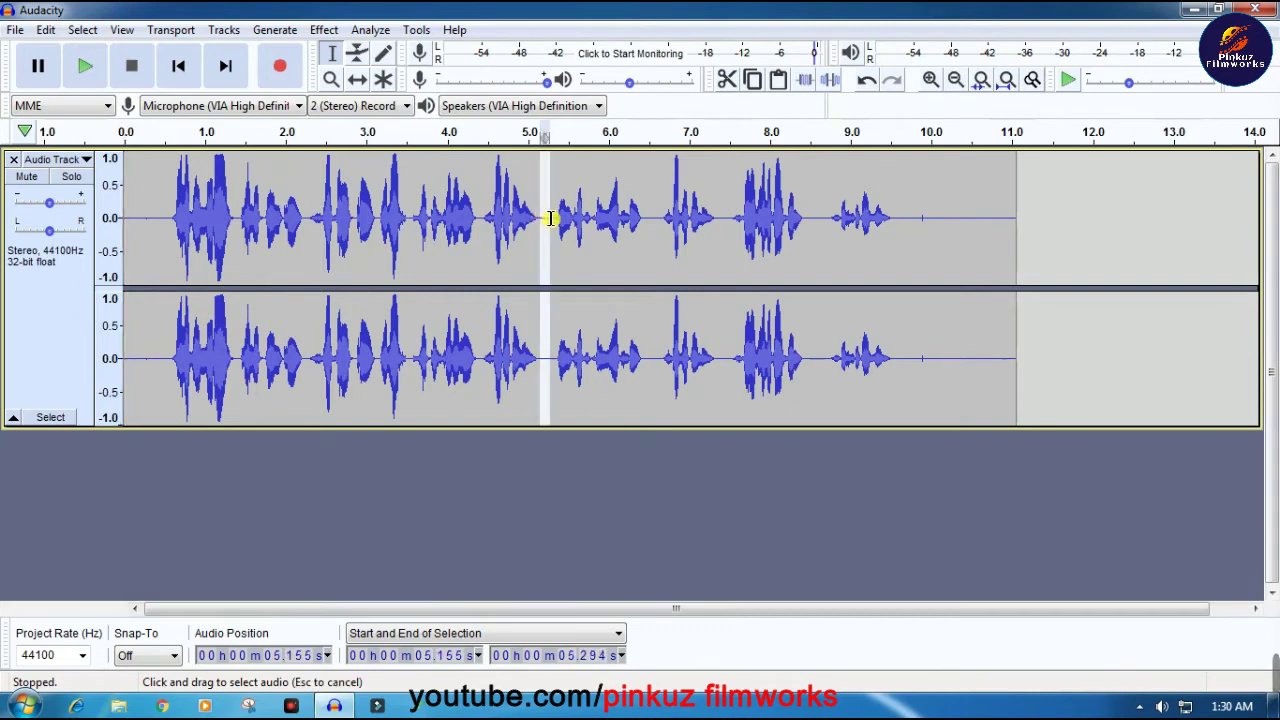
{"action": "key", "text": "Delete"}
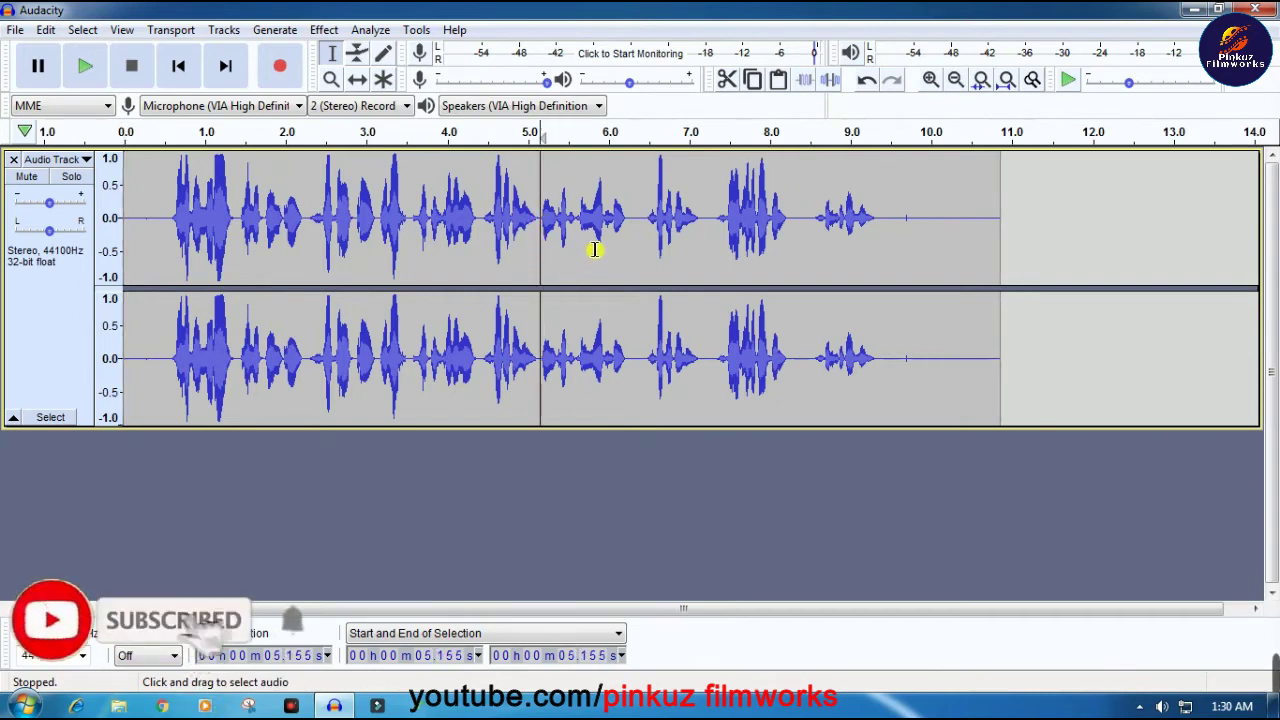
{"action": "left_click_drag", "start_coordinate": [631, 220], "coordinate": [645, 228]}
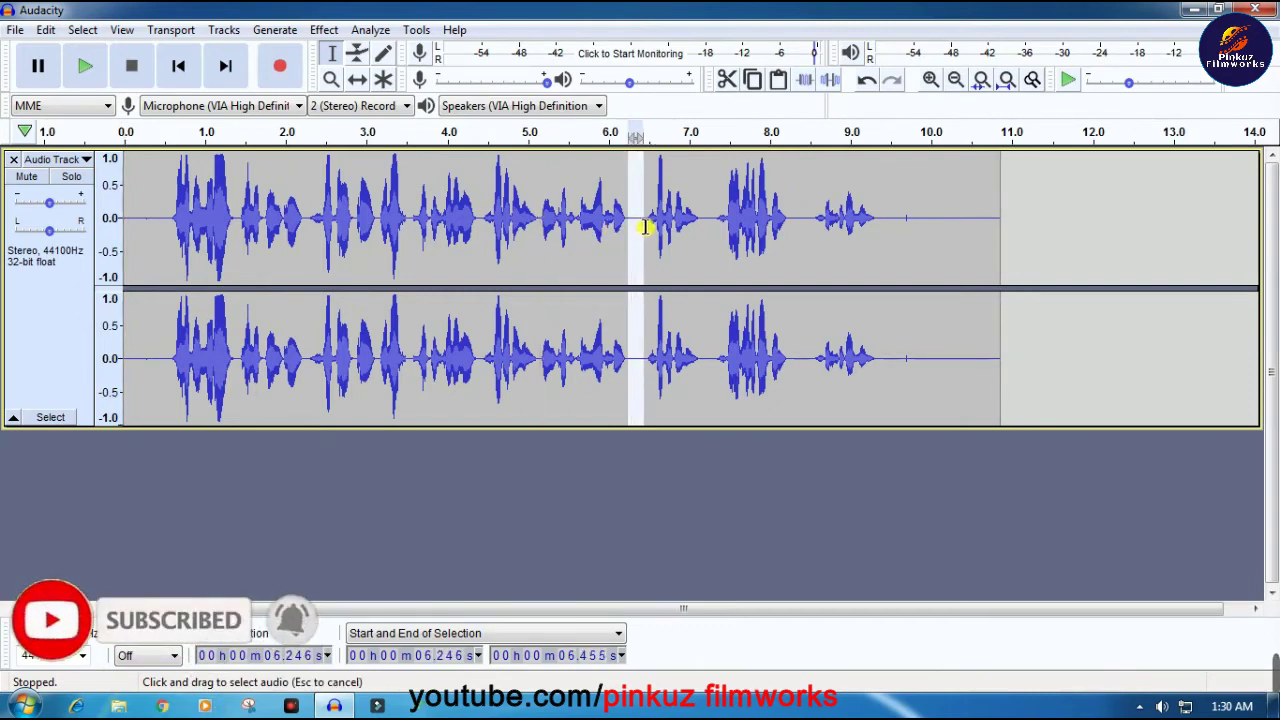
{"action": "key", "text": "Delete"}
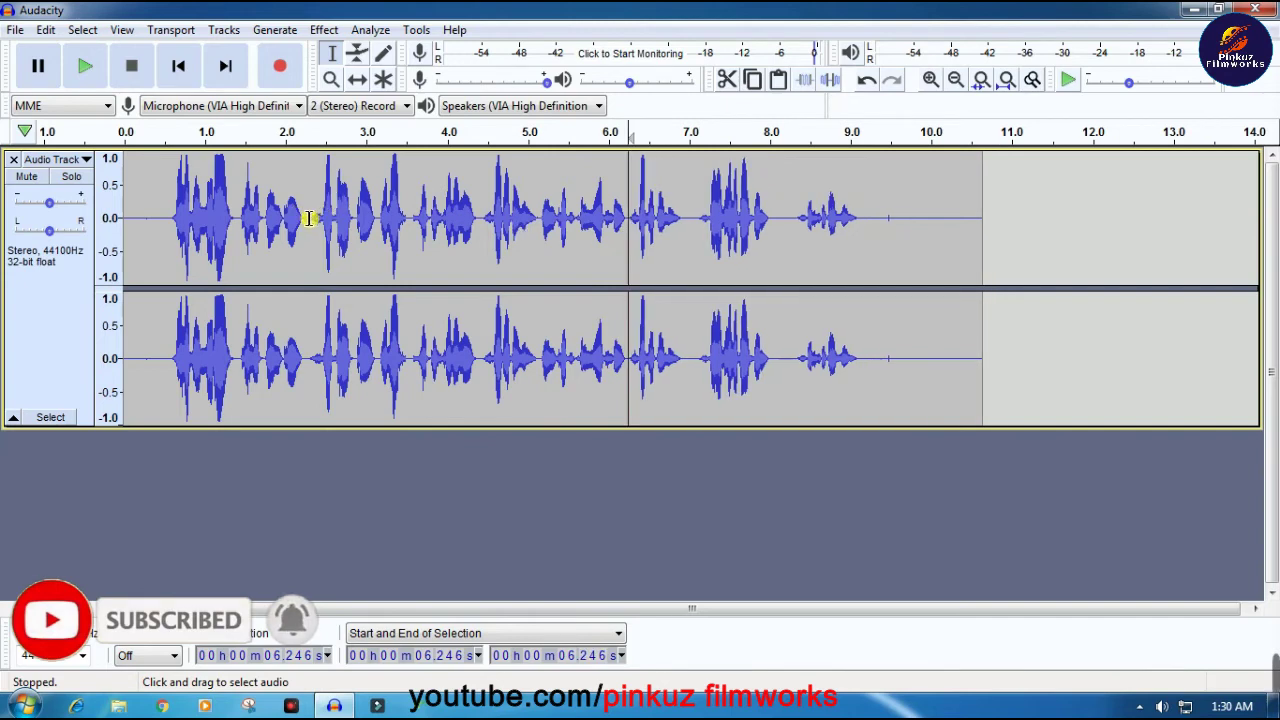
{"action": "left_click_drag", "start_coordinate": [311, 218], "coordinate": [306, 220]}
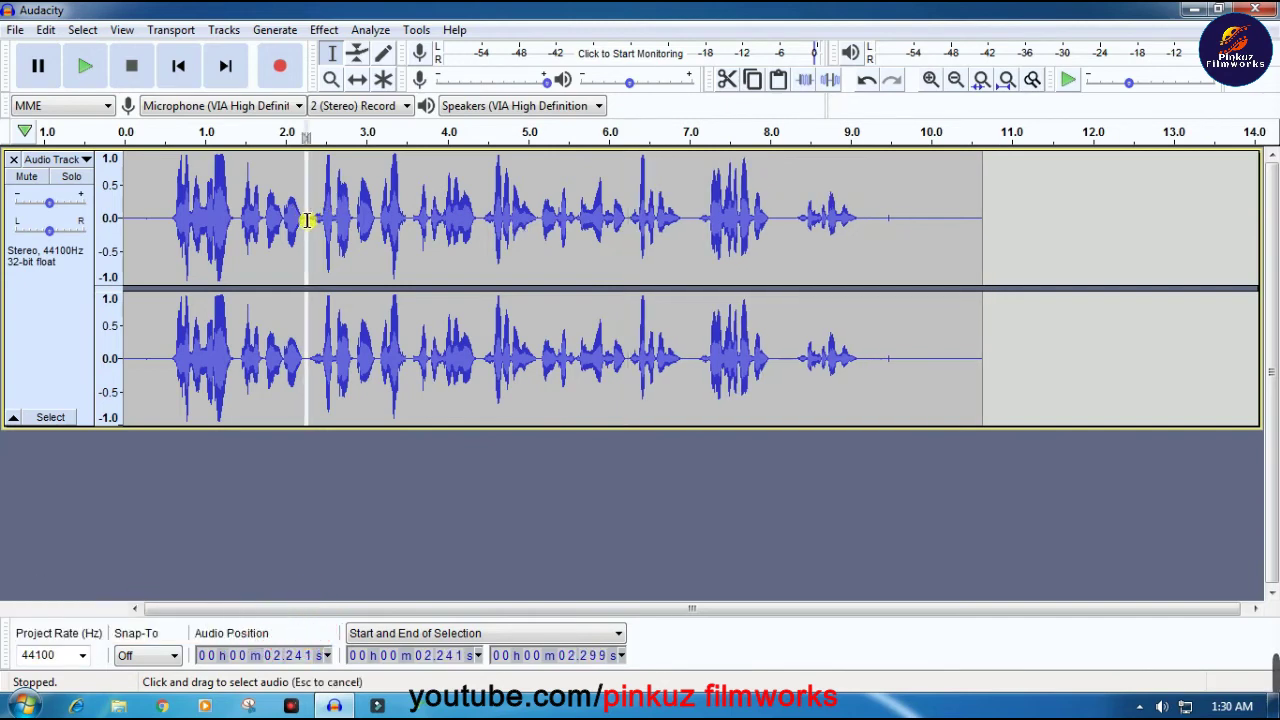
{"action": "key", "text": "Delete"}
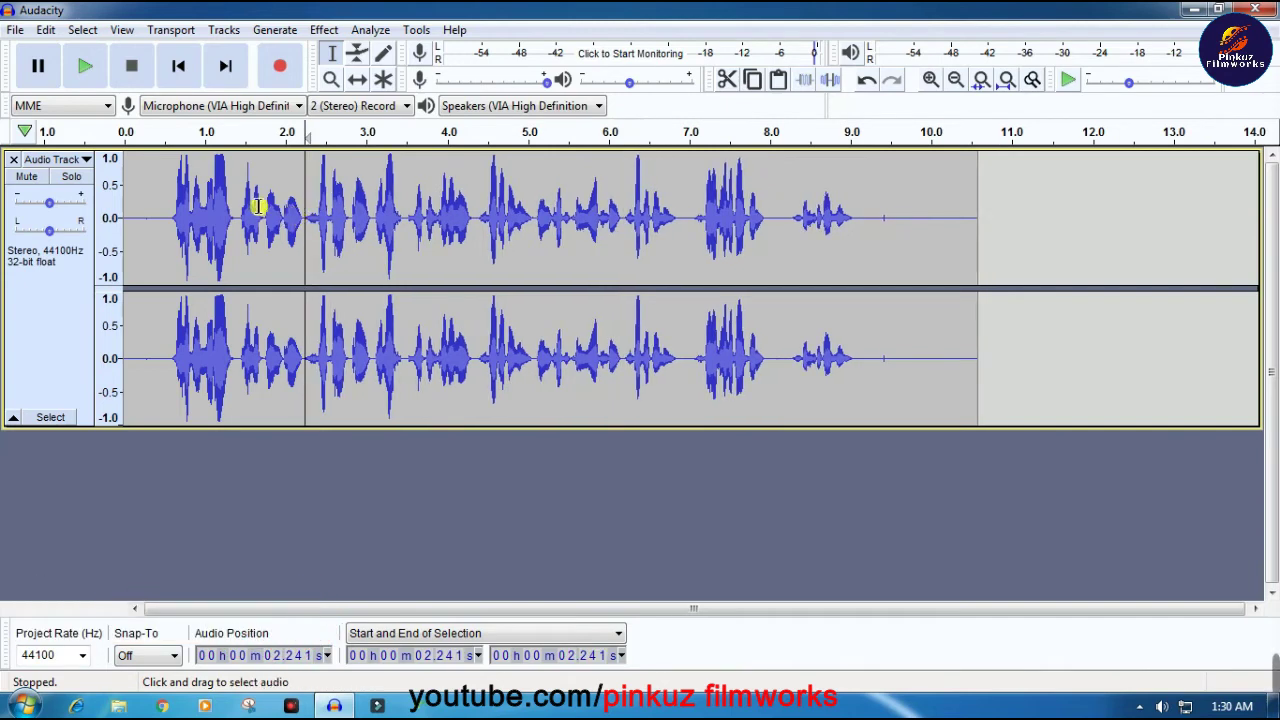
Play the recording from near its start and delete the short silence from about 4.32 to 4.41 seconds
{"action": "left_click", "coordinate": [129, 207]}
{"action": "key", "text": "space"}
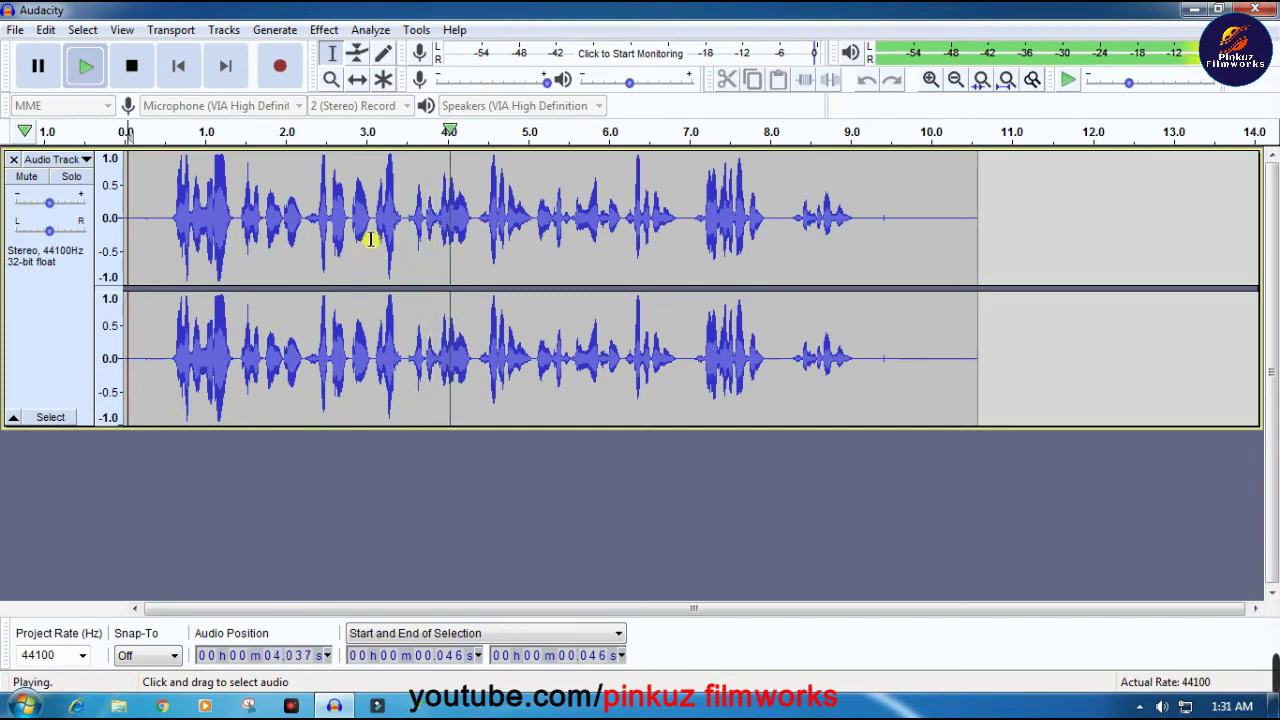
{"action": "key", "text": "space"}
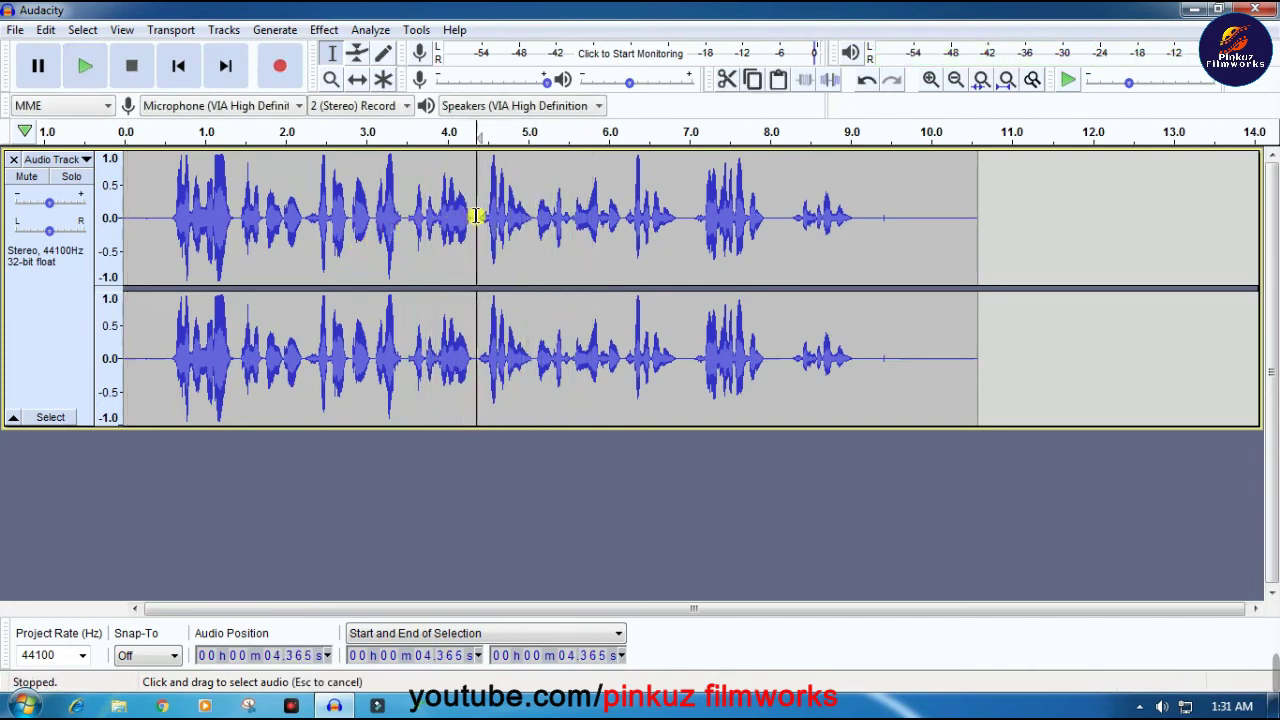
{"action": "left_click", "coordinate": [478, 217]}
{"action": "left_click_drag", "start_coordinate": [481, 217], "coordinate": [471, 217]}
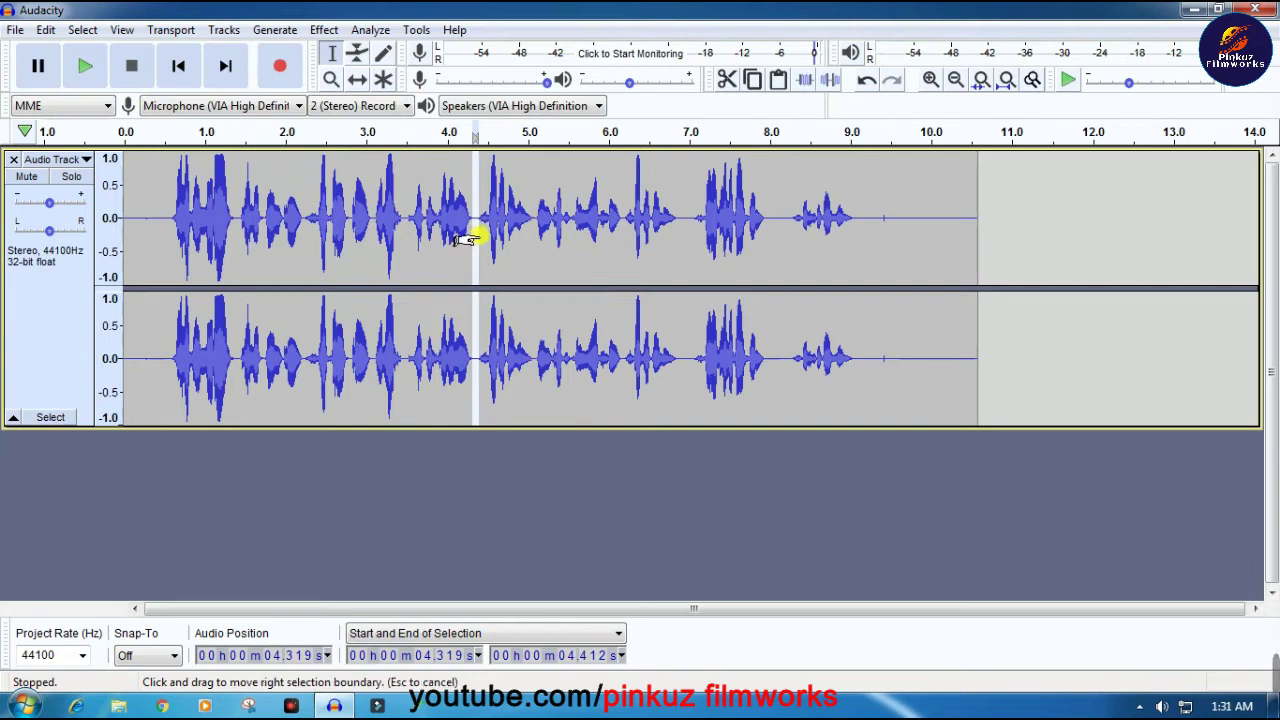
{"action": "key", "text": "Delete"}
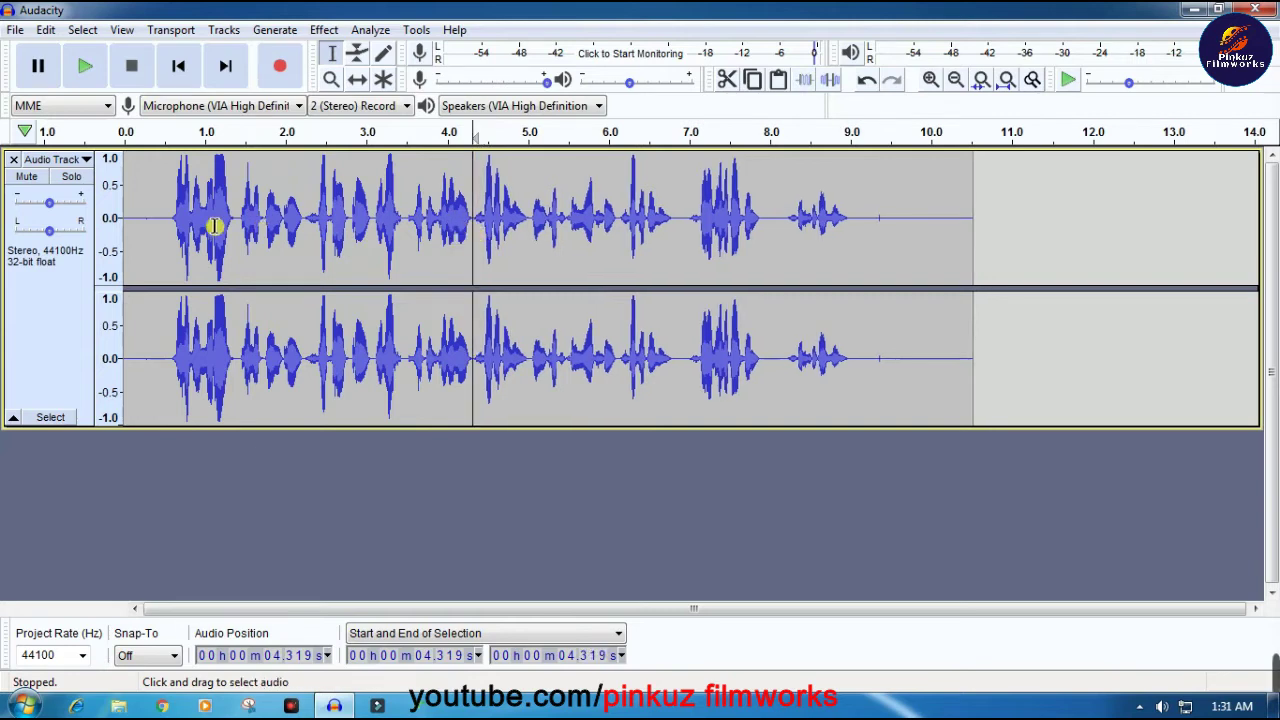
Play the recording from near its start and delete a short piece of silence at about 1.39 seconds
{"action": "left_click", "coordinate": [128, 200]}
{"action": "key", "text": "space"}
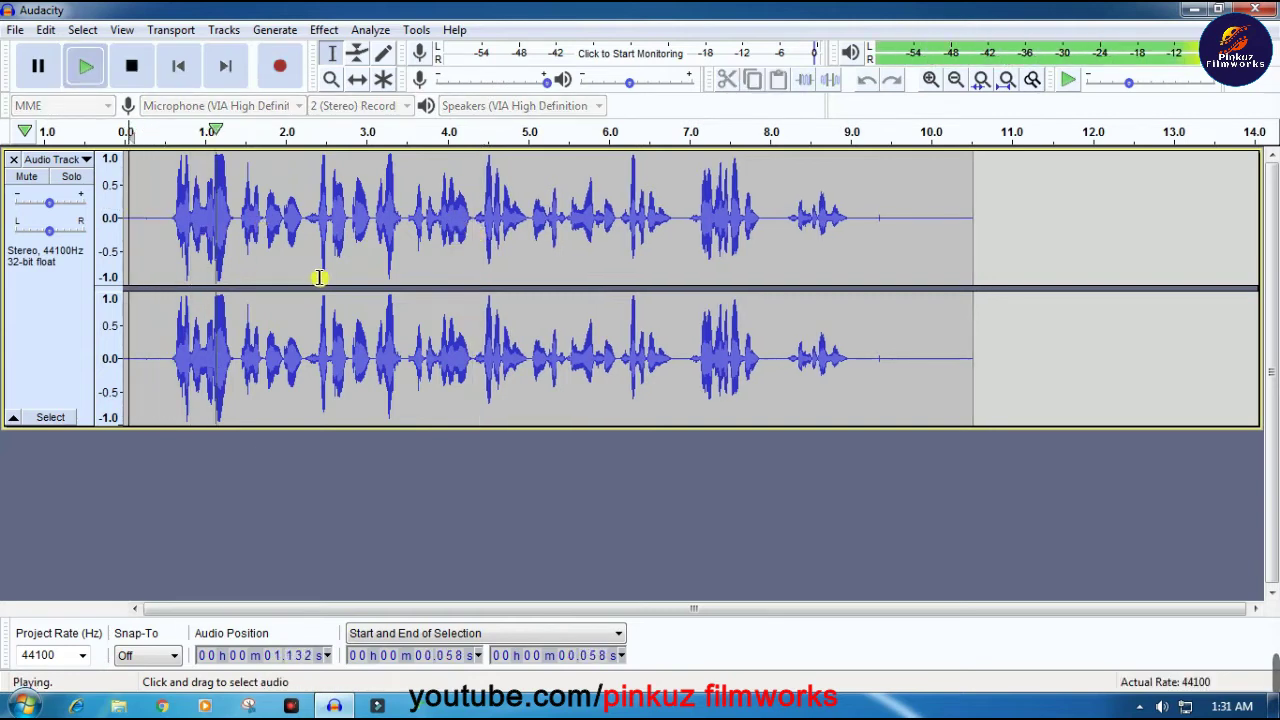
{"action": "key", "text": "space"}
{"action": "key", "text": "space"}
{"action": "key", "text": "space"}
{"action": "left_click", "coordinate": [236, 218]}
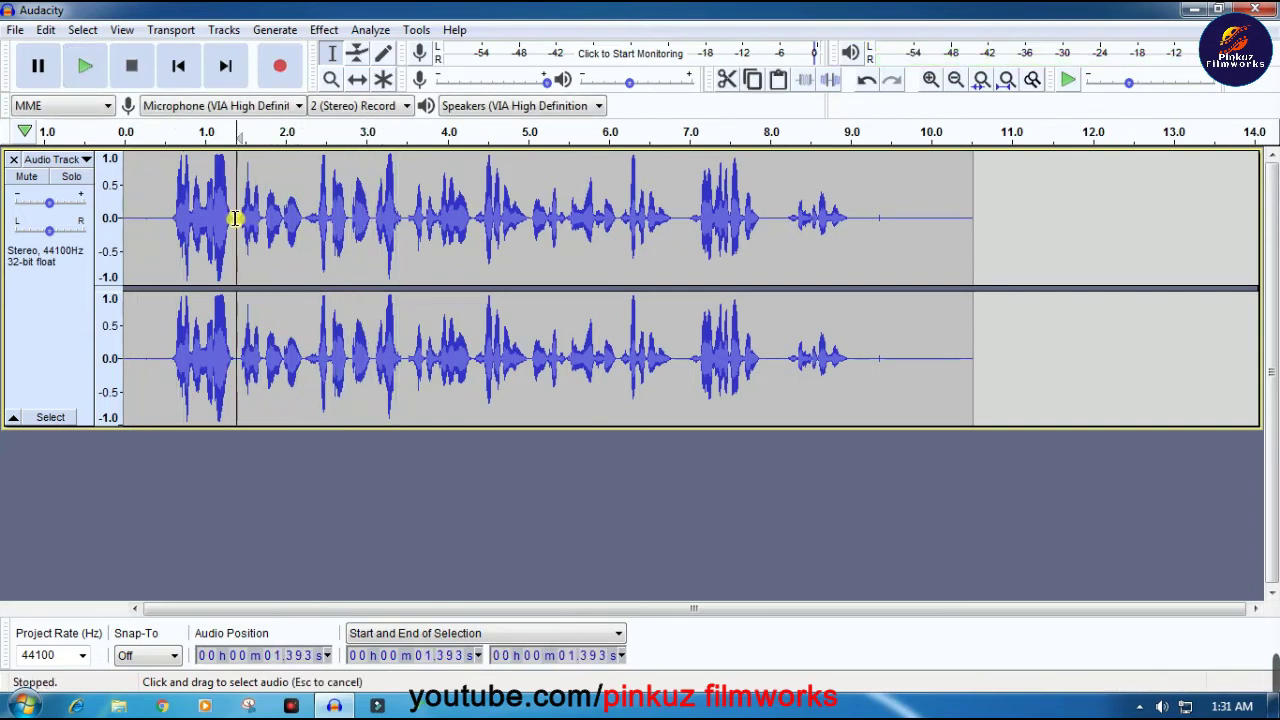
{"action": "key", "text": "Delete"}
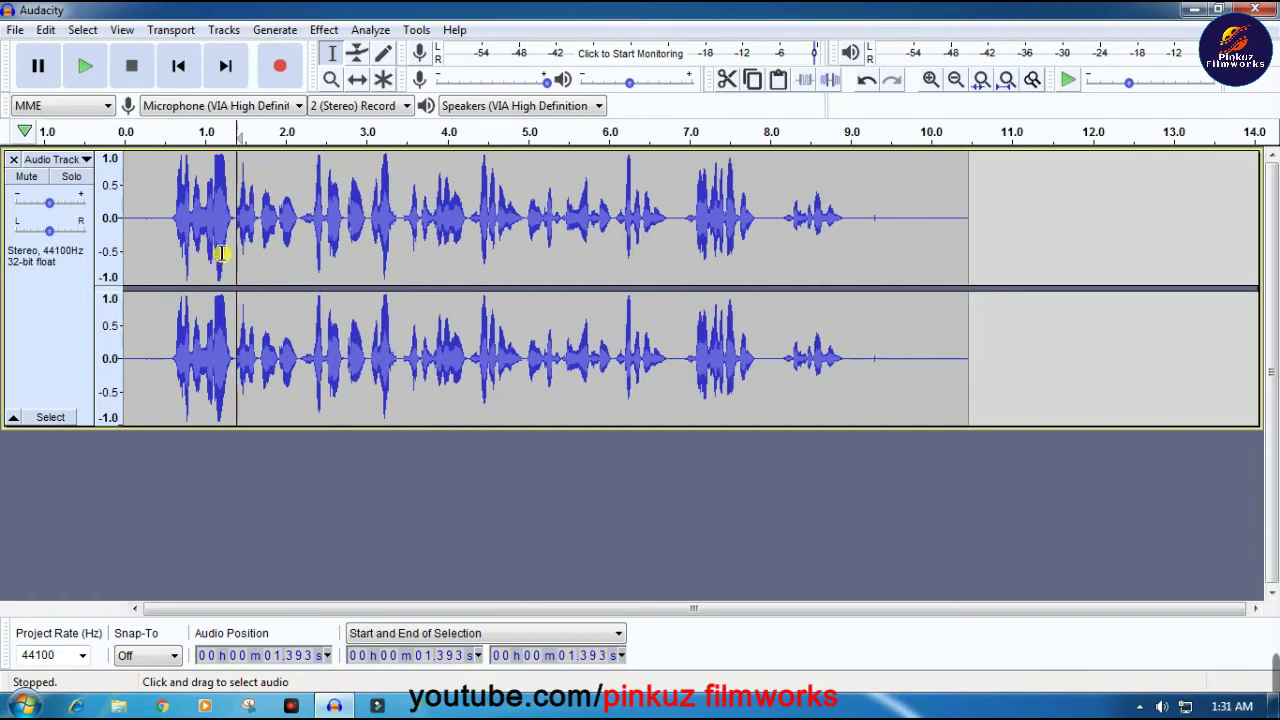
Play the recording from its start and delete everything from about 6.82 seconds to the end
{"action": "left_click", "coordinate": [131, 213]}
{"action": "key", "text": "space"}
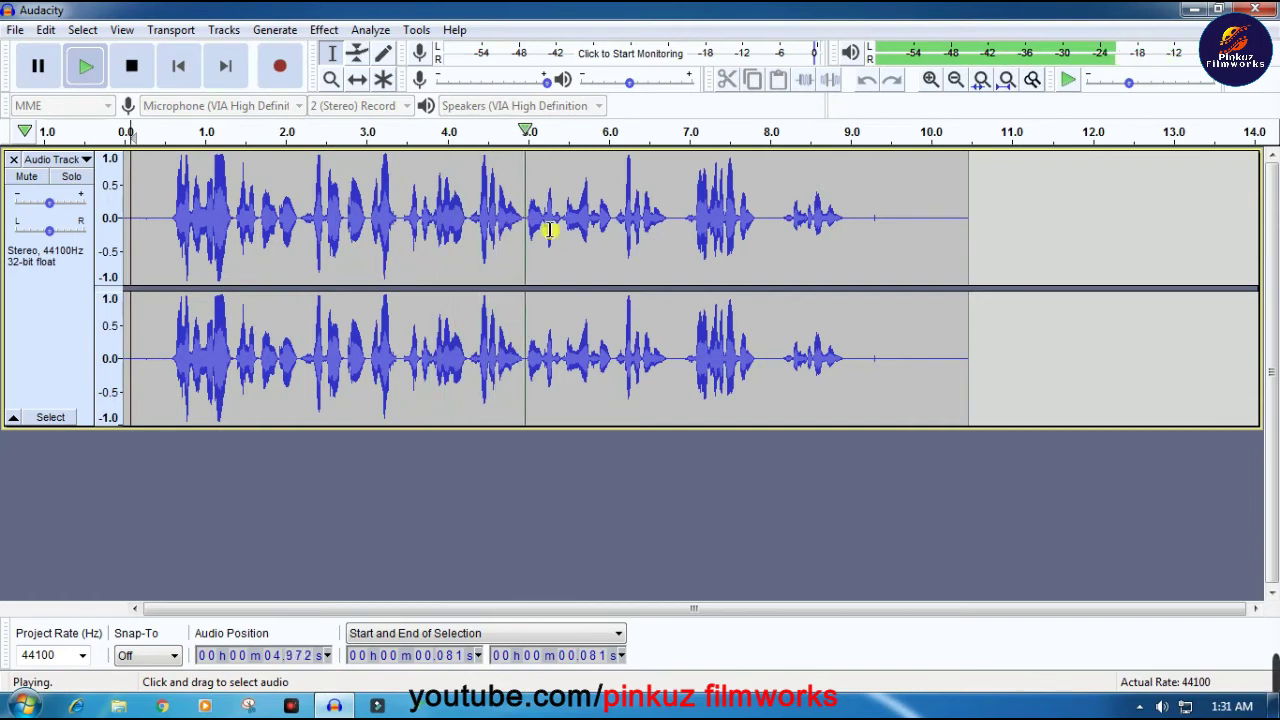
{"action": "key", "text": "space"}
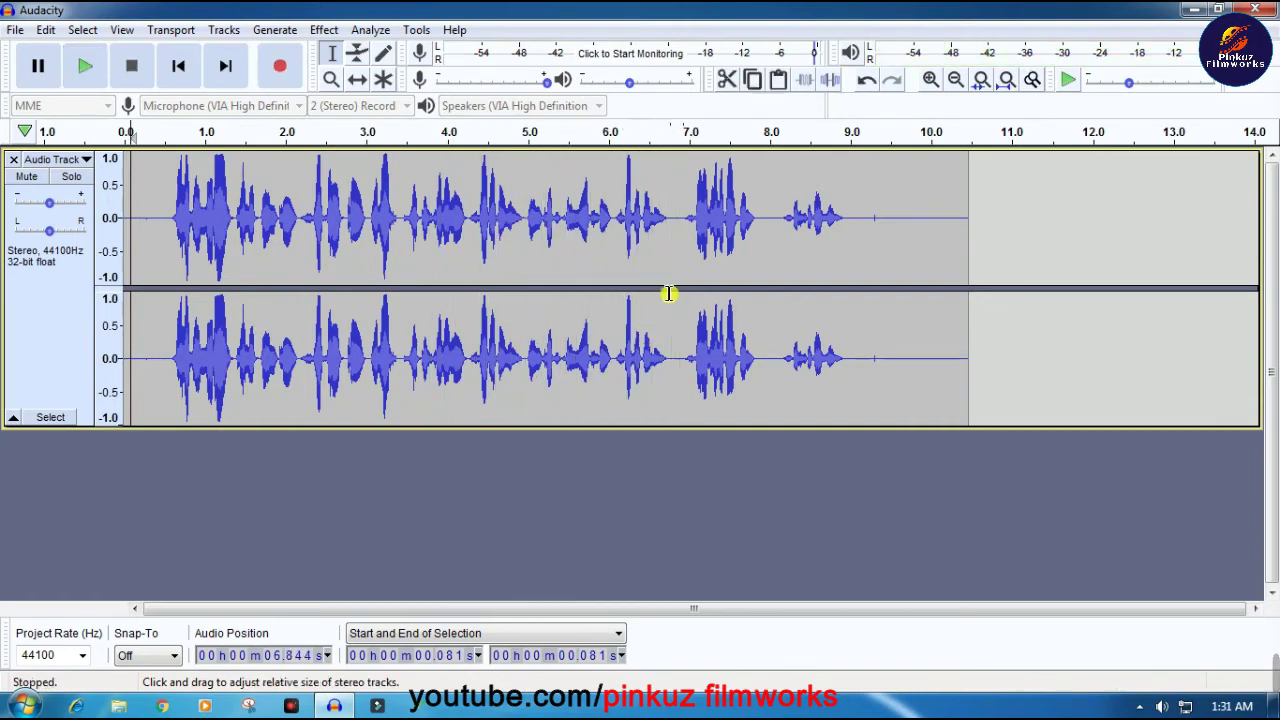
{"action": "left_click_drag", "start_coordinate": [673, 216], "coordinate": [954, 234]}
{"action": "key", "text": "Delete"}
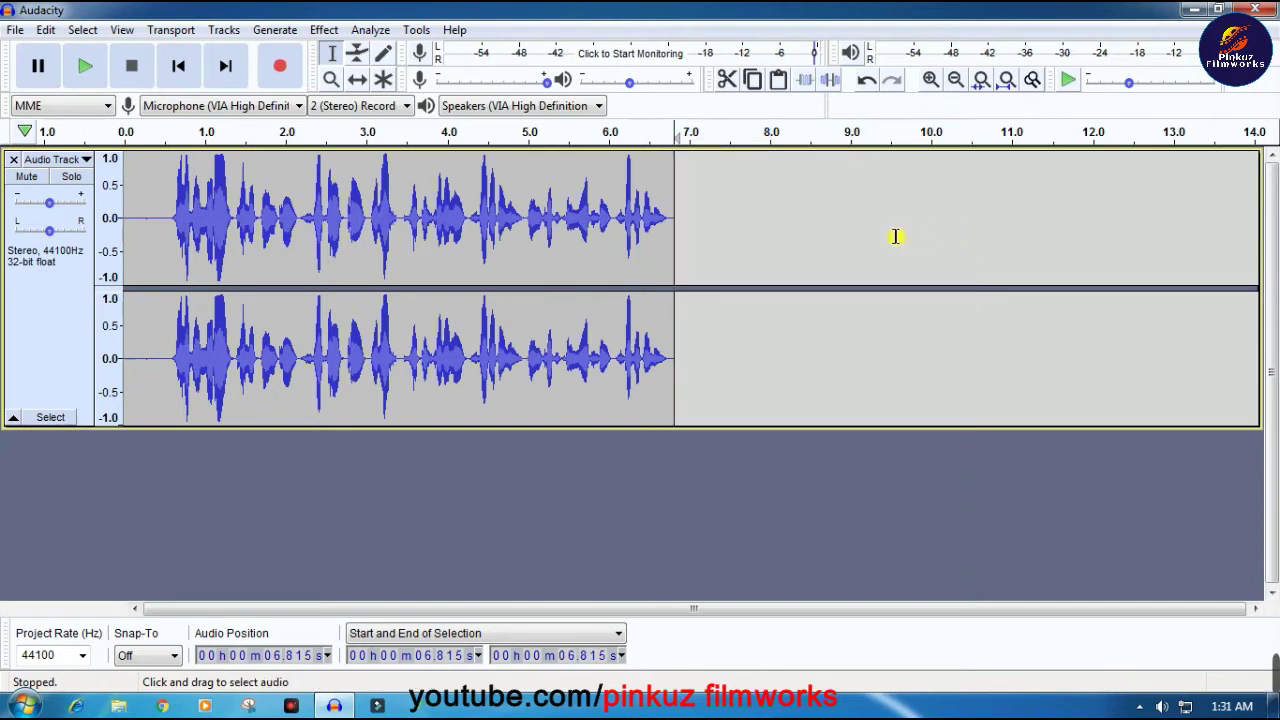
Play the trimmed recording from 0 seconds to check it
{"action": "left_click", "coordinate": [125, 187]}
{"action": "key", "text": "space"}
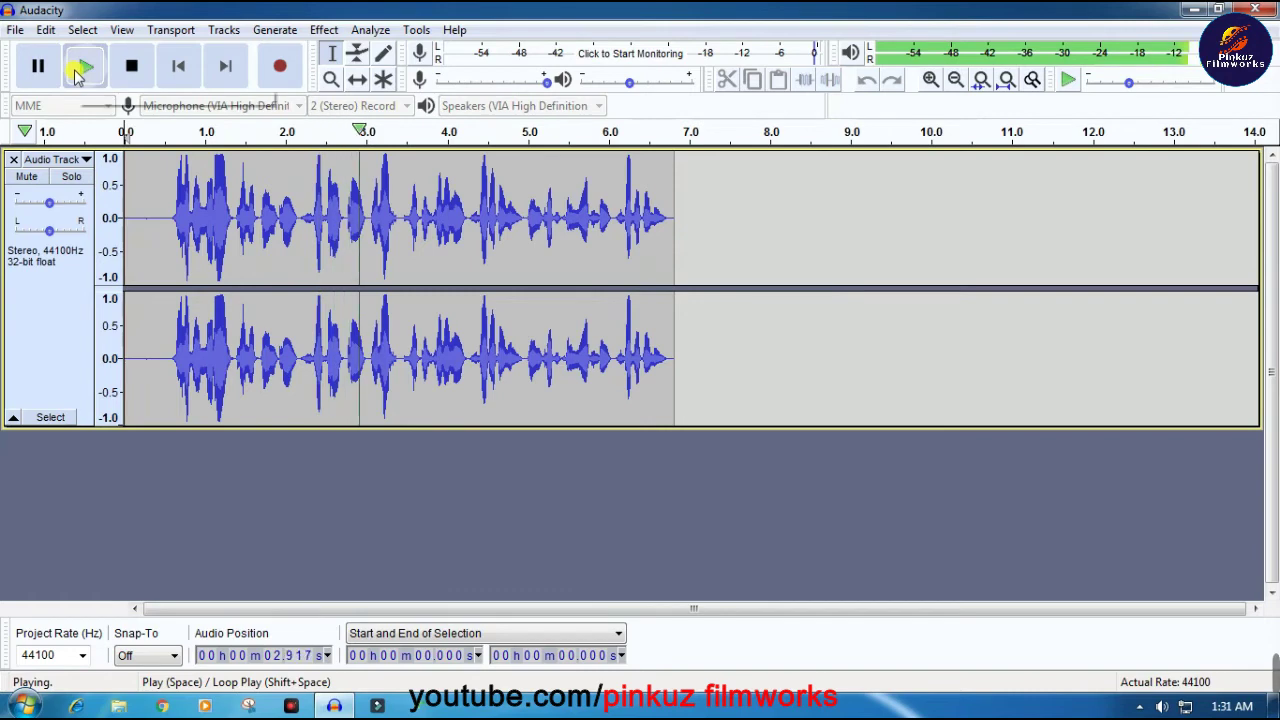
{"action": "left_click", "coordinate": [130, 68]}
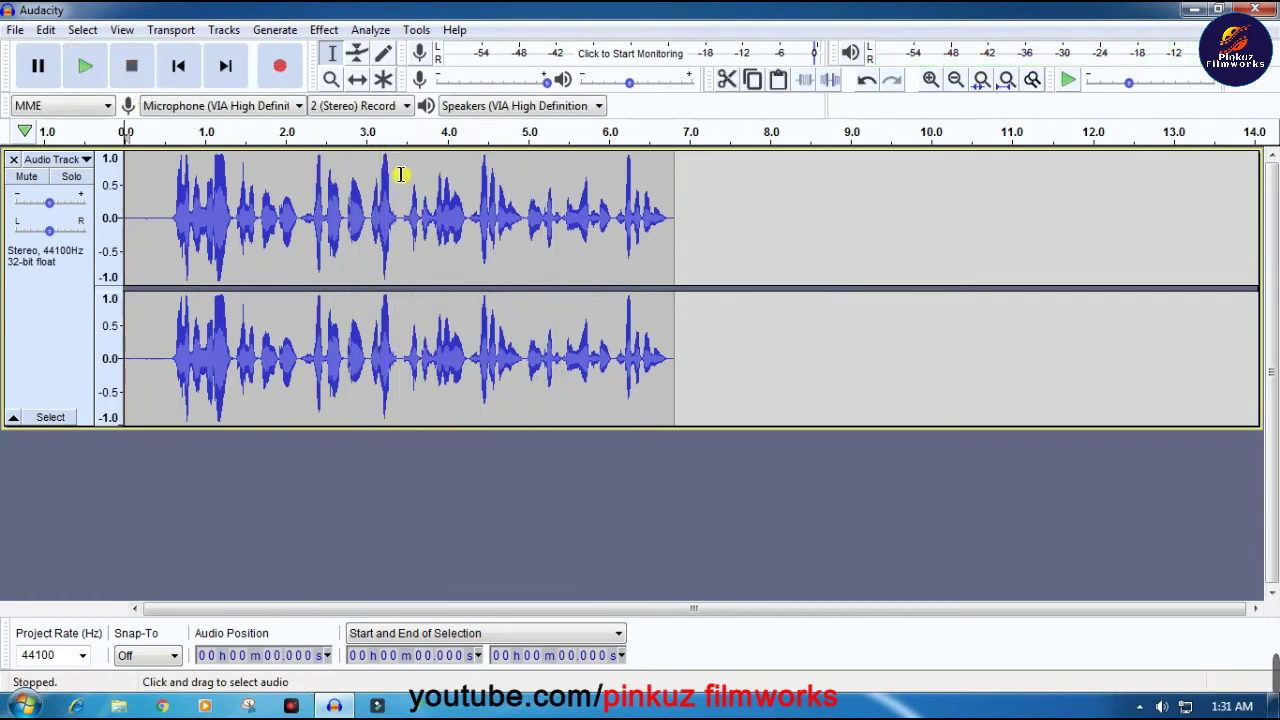
Select and play the closing phrase from about 4.96 to 7.12 seconds, and paste a copy of it at about 0.52 seconds
{"action": "left_click", "coordinate": [522, 199]}
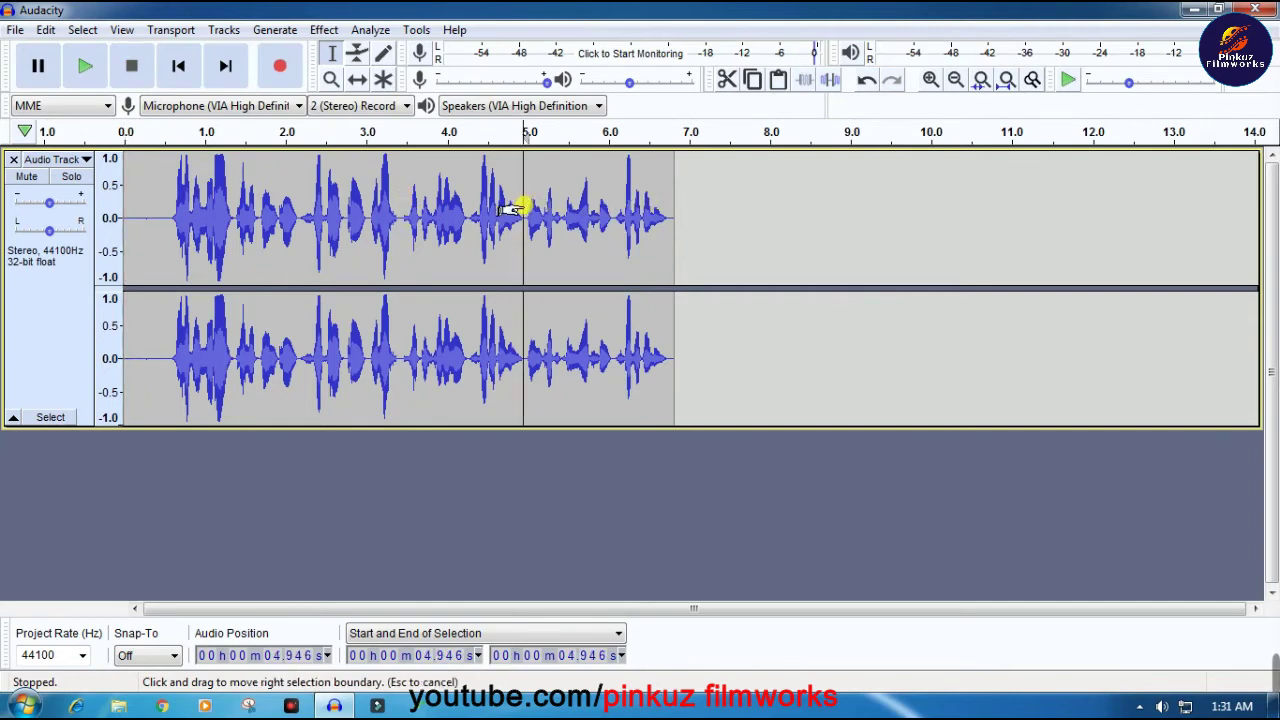
{"action": "left_click_drag", "start_coordinate": [510, 208], "coordinate": [698, 211]}
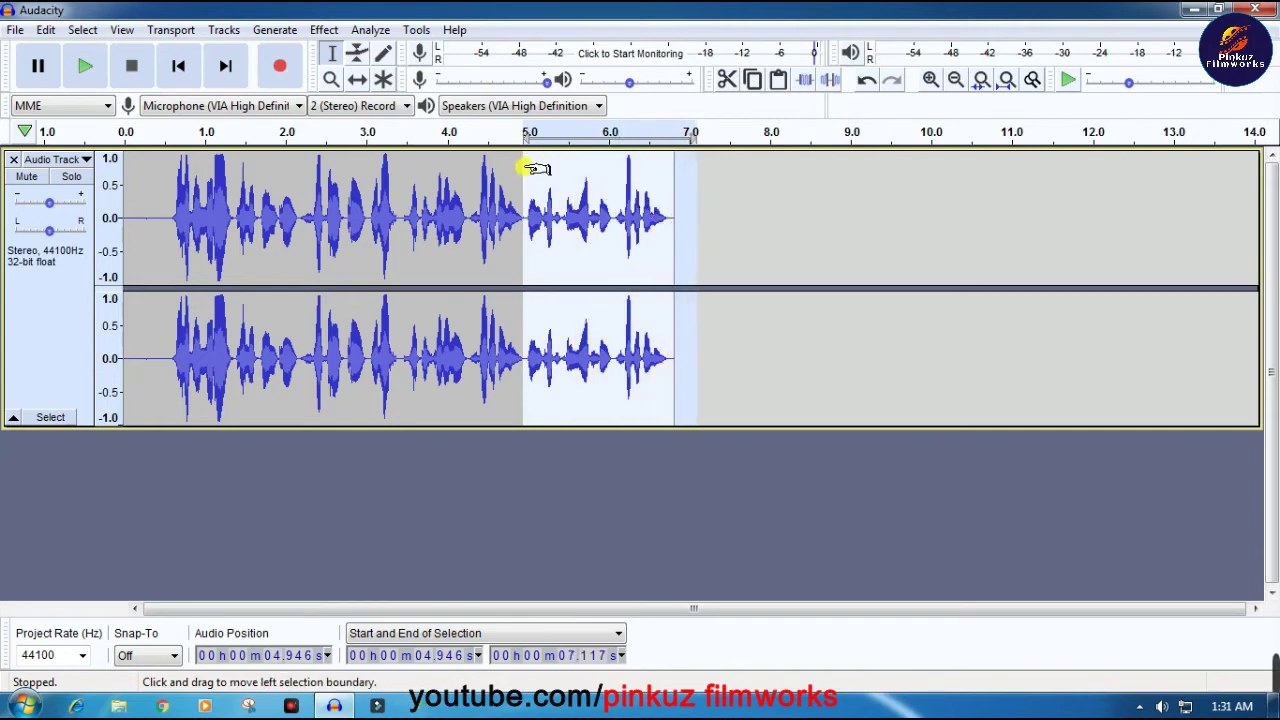
{"action": "left_click_drag", "start_coordinate": [530, 168], "coordinate": [523, 168]}
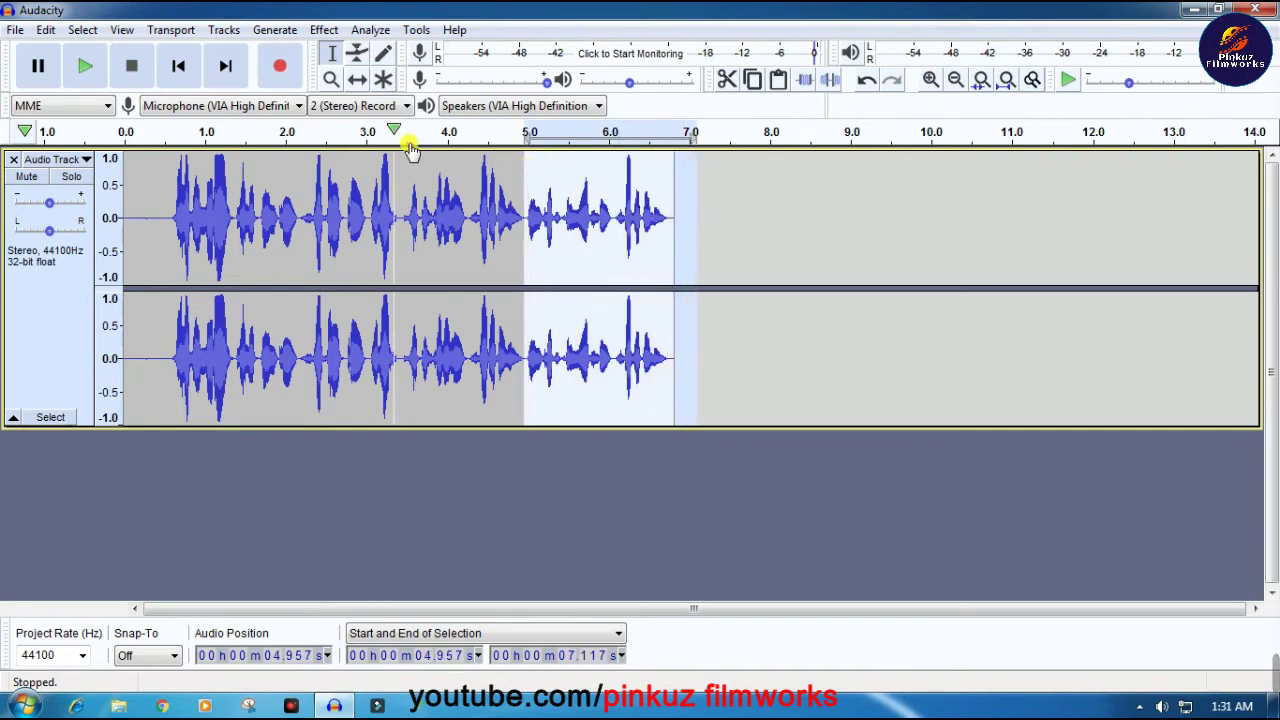
{"action": "left_click", "coordinate": [86, 66]}
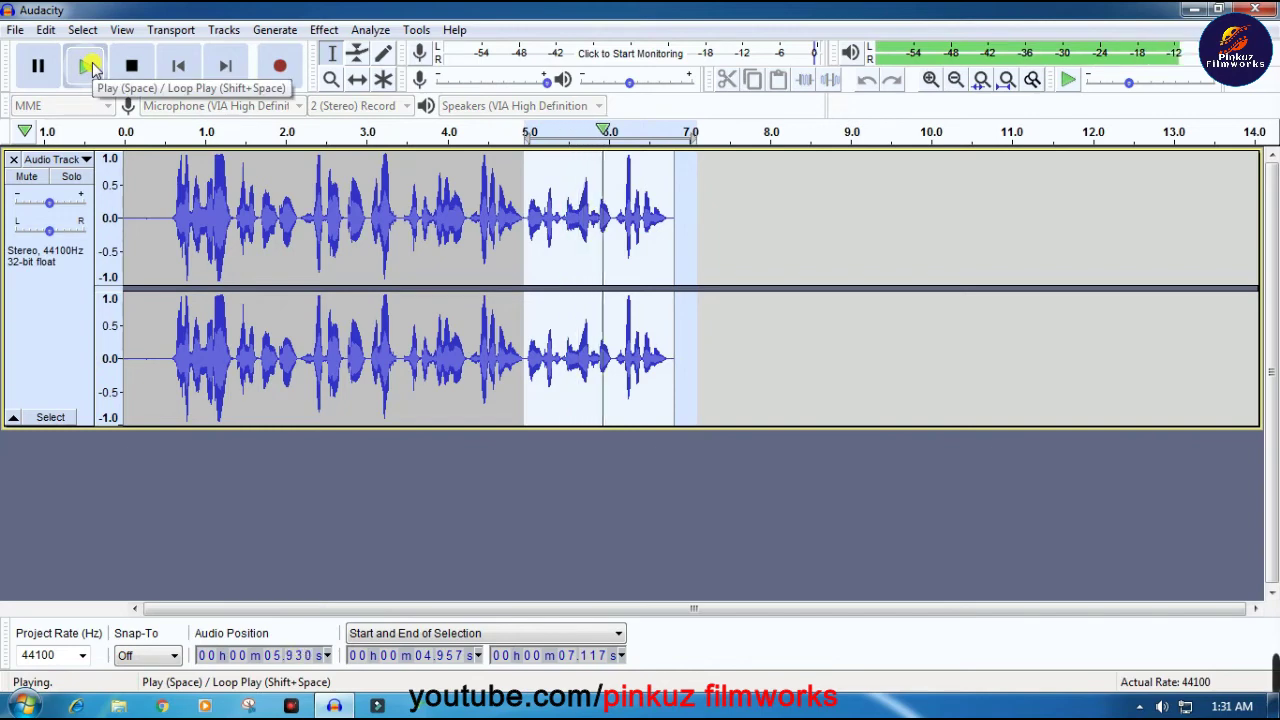
{"action": "key", "text": "space"}
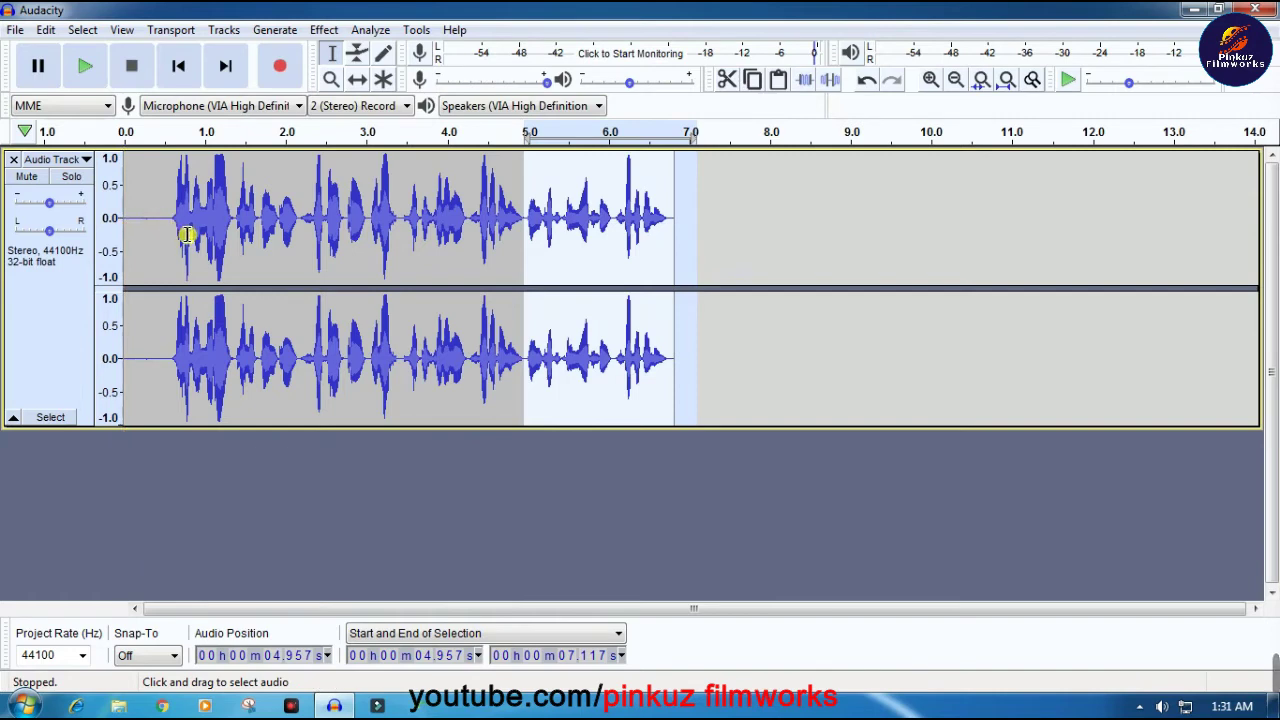
{"action": "key", "text": "ctrl+c"}
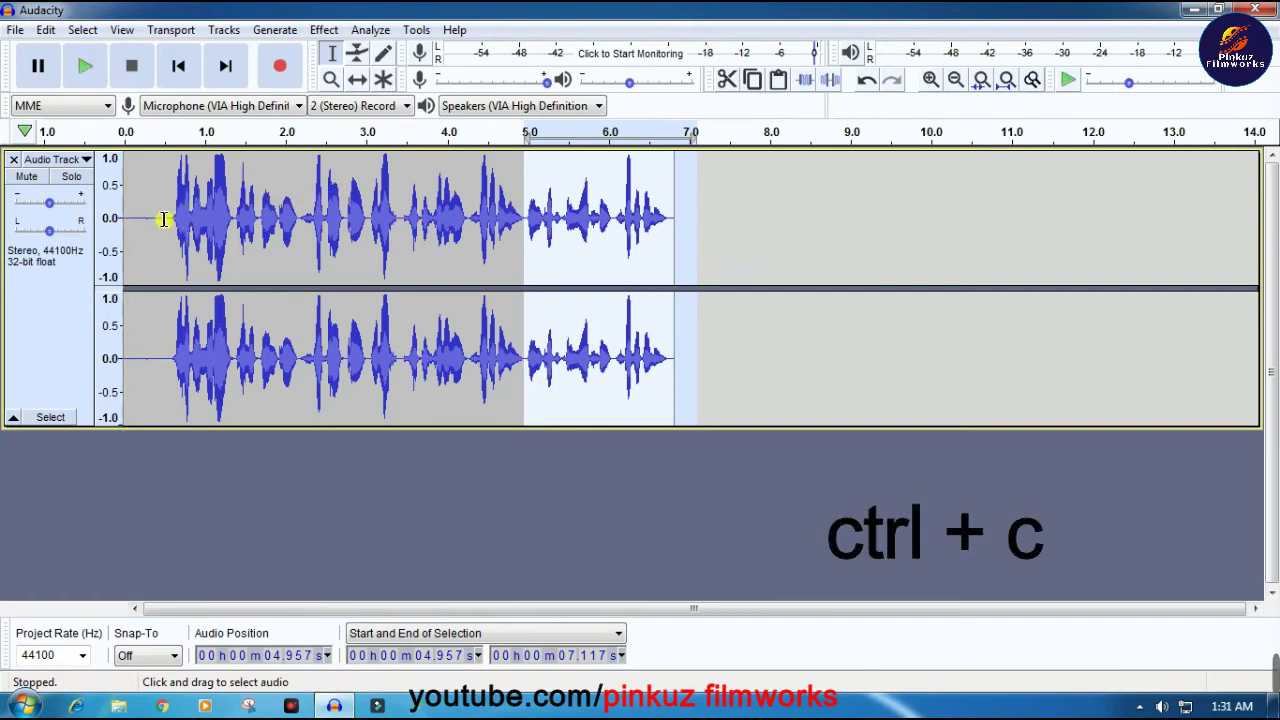
{"action": "left_click", "coordinate": [166, 219]}
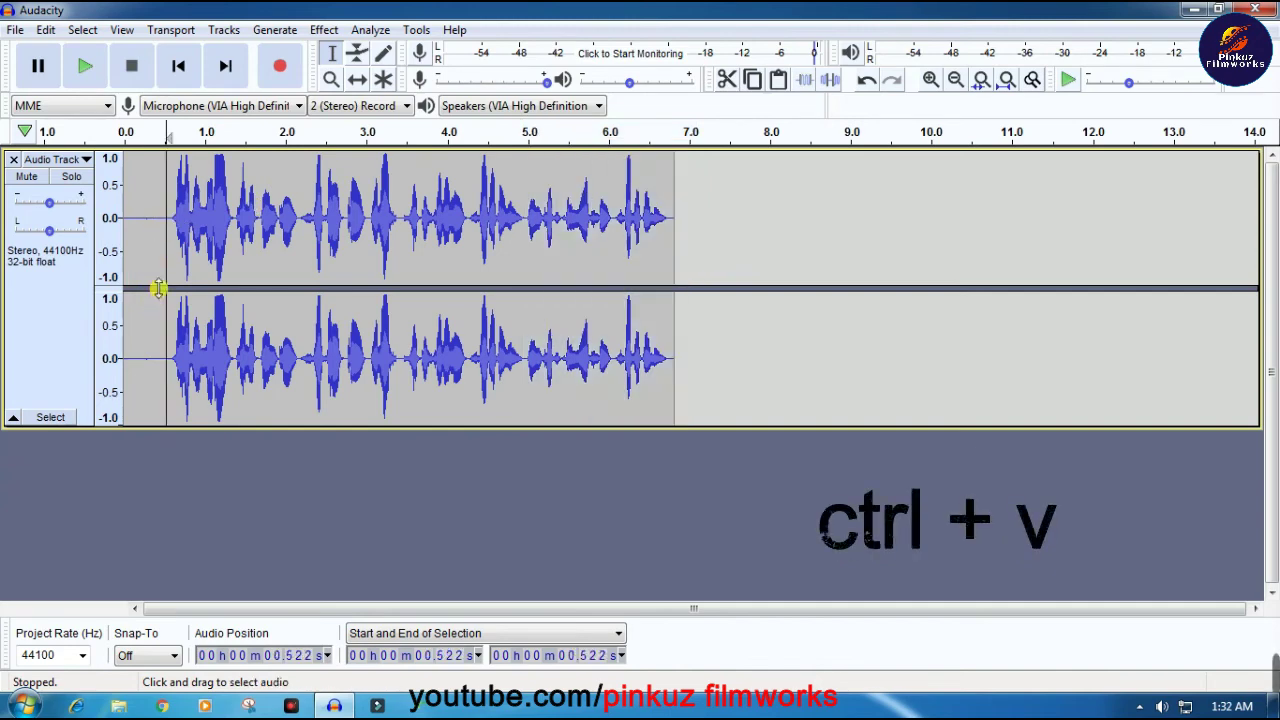
{"action": "key", "text": "ctrl+v"}
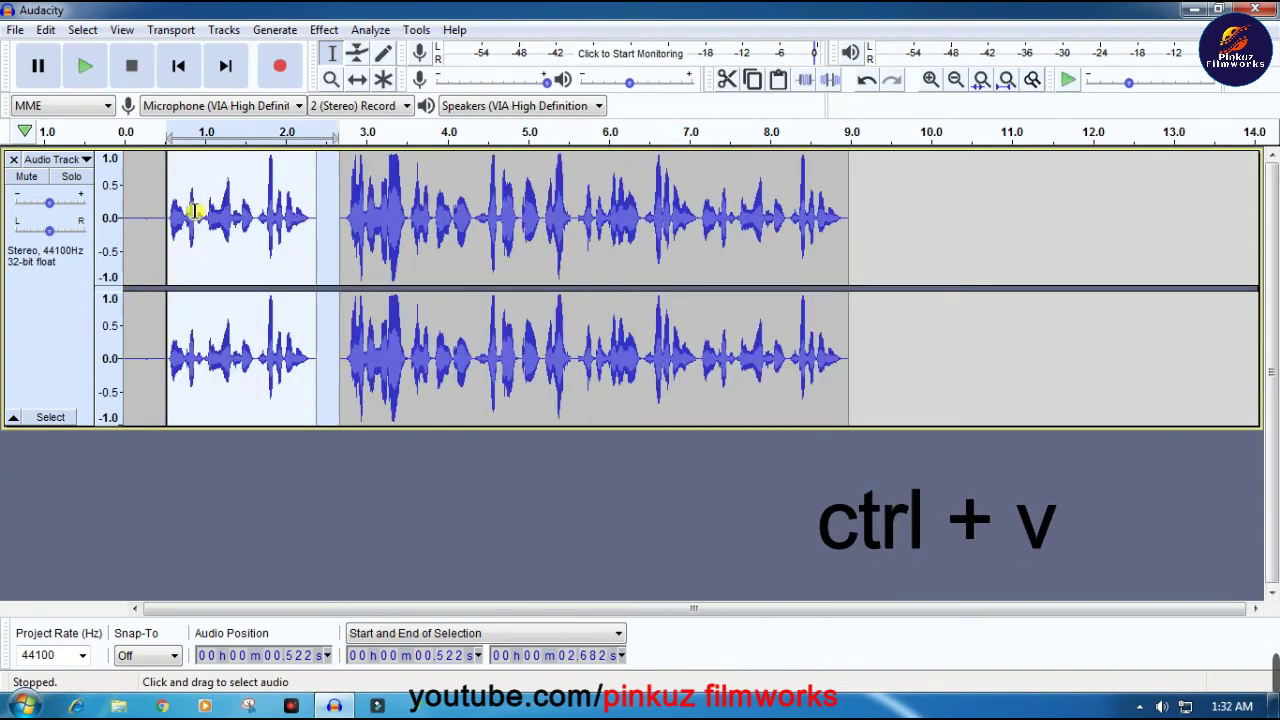
Play the pasted phrase, the lead-in before it, and the recording from about 0.28 seconds to check the new order
{"action": "key", "text": "space"}
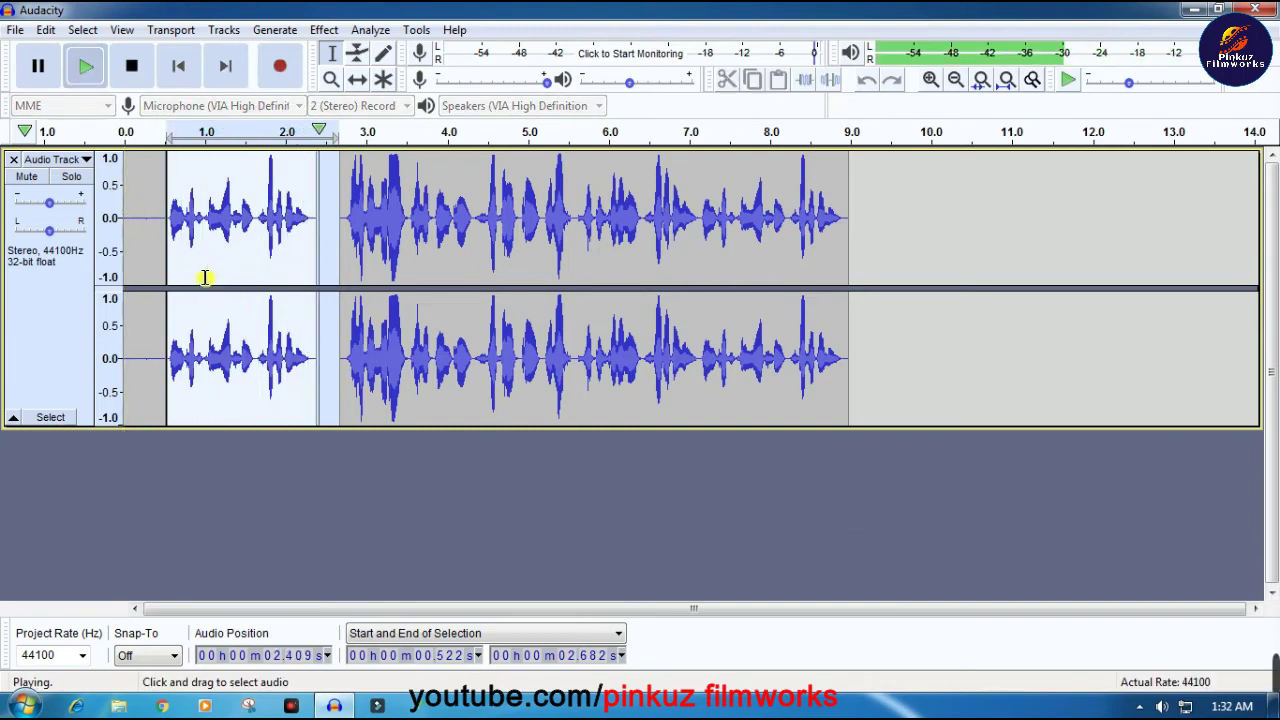
{"action": "left_click", "coordinate": [155, 215]}
{"action": "double_click", "coordinate": [140, 216]}
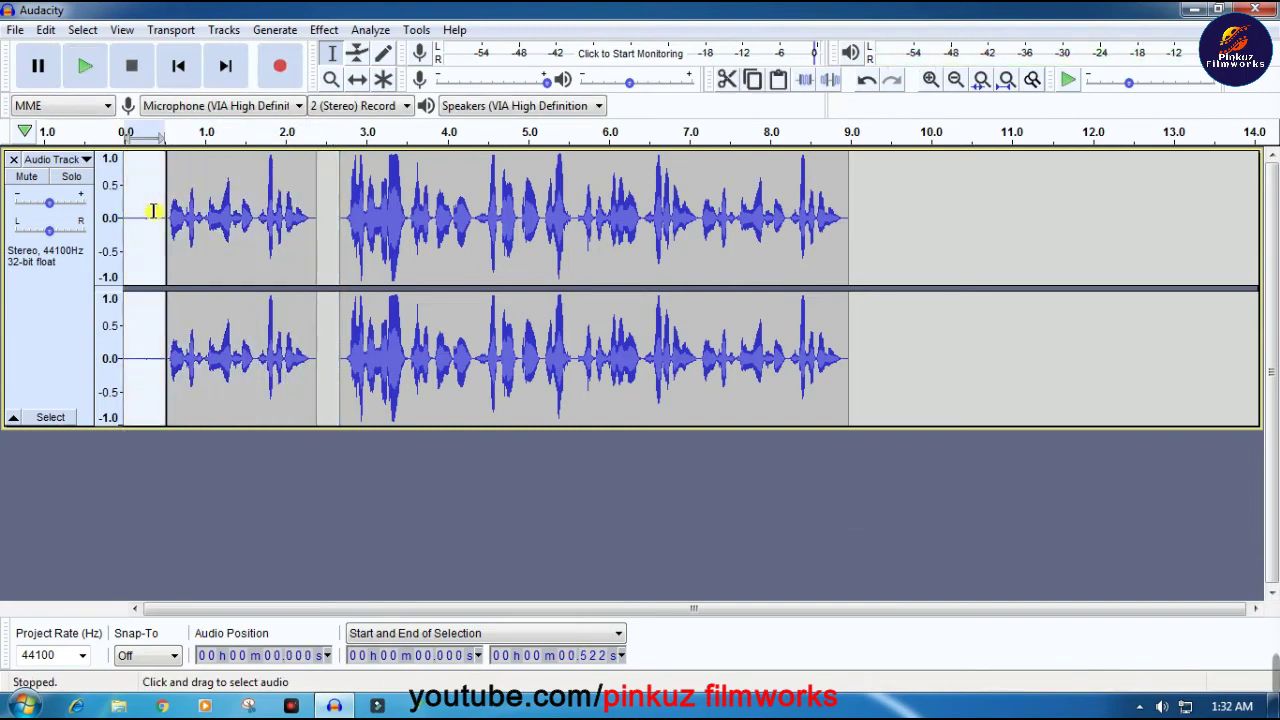
{"action": "key", "text": "space"}
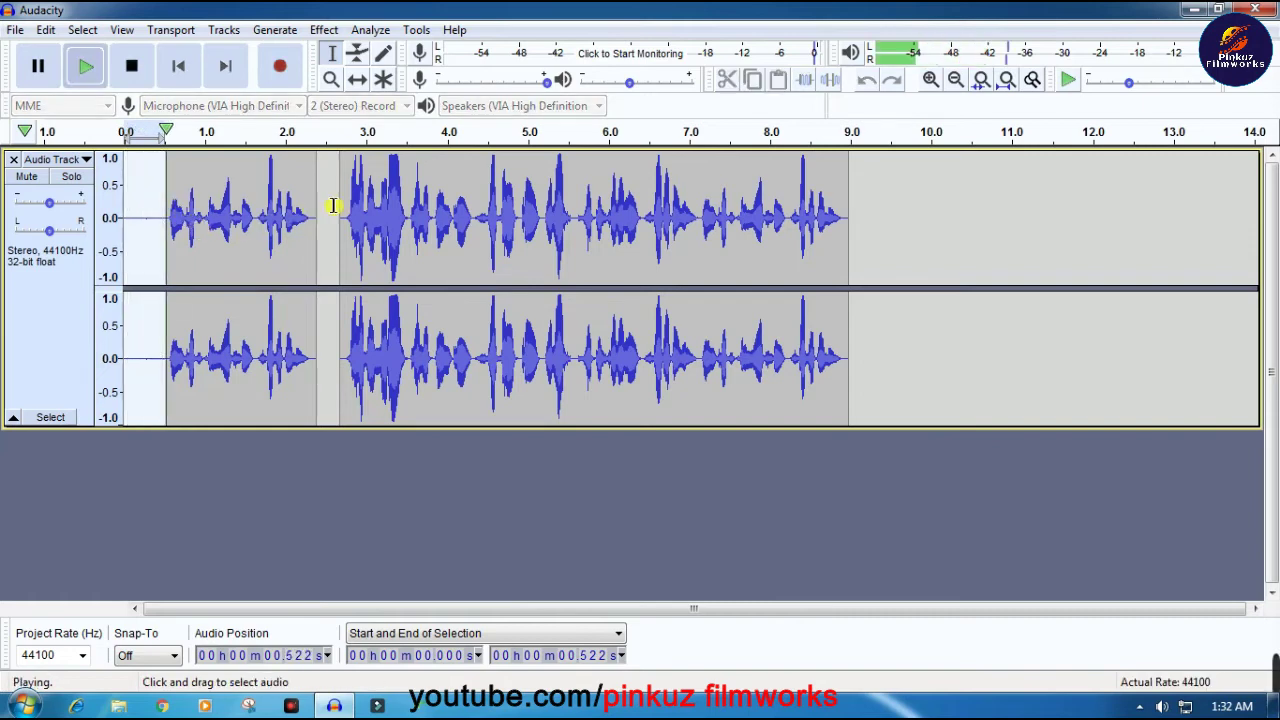
{"action": "left_click", "coordinate": [84, 76]}
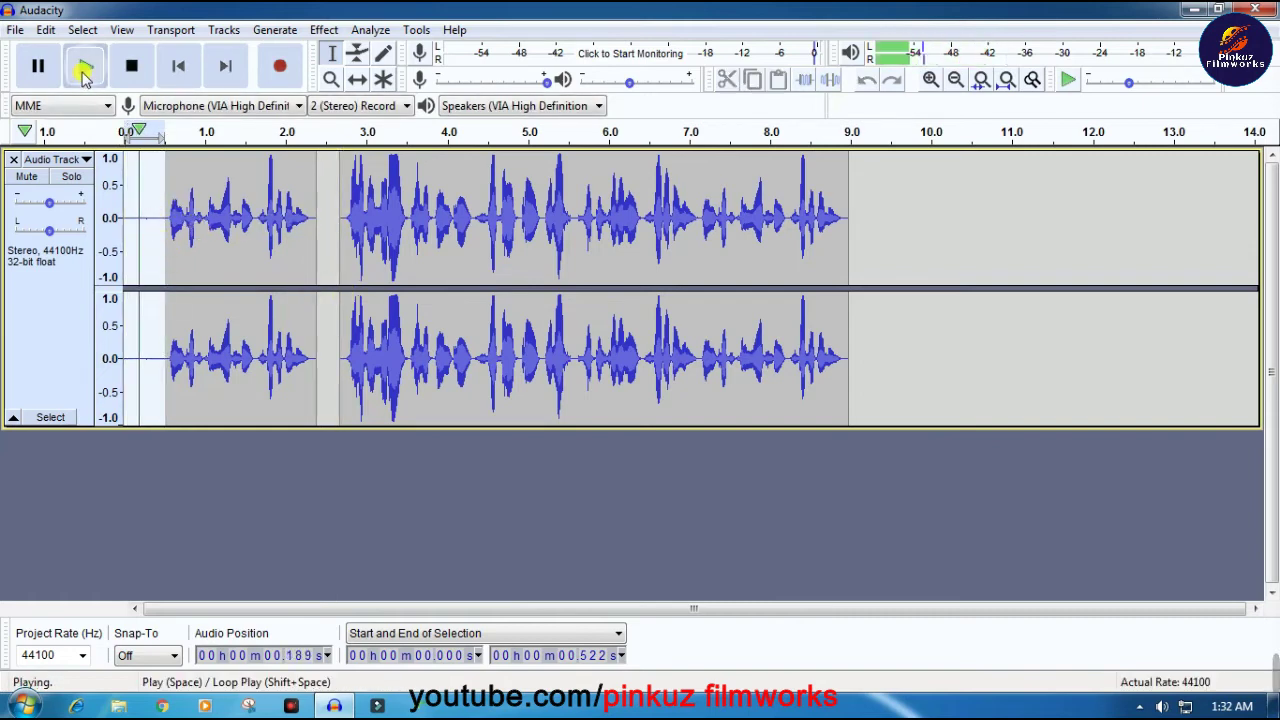
{"action": "left_click", "coordinate": [181, 203]}
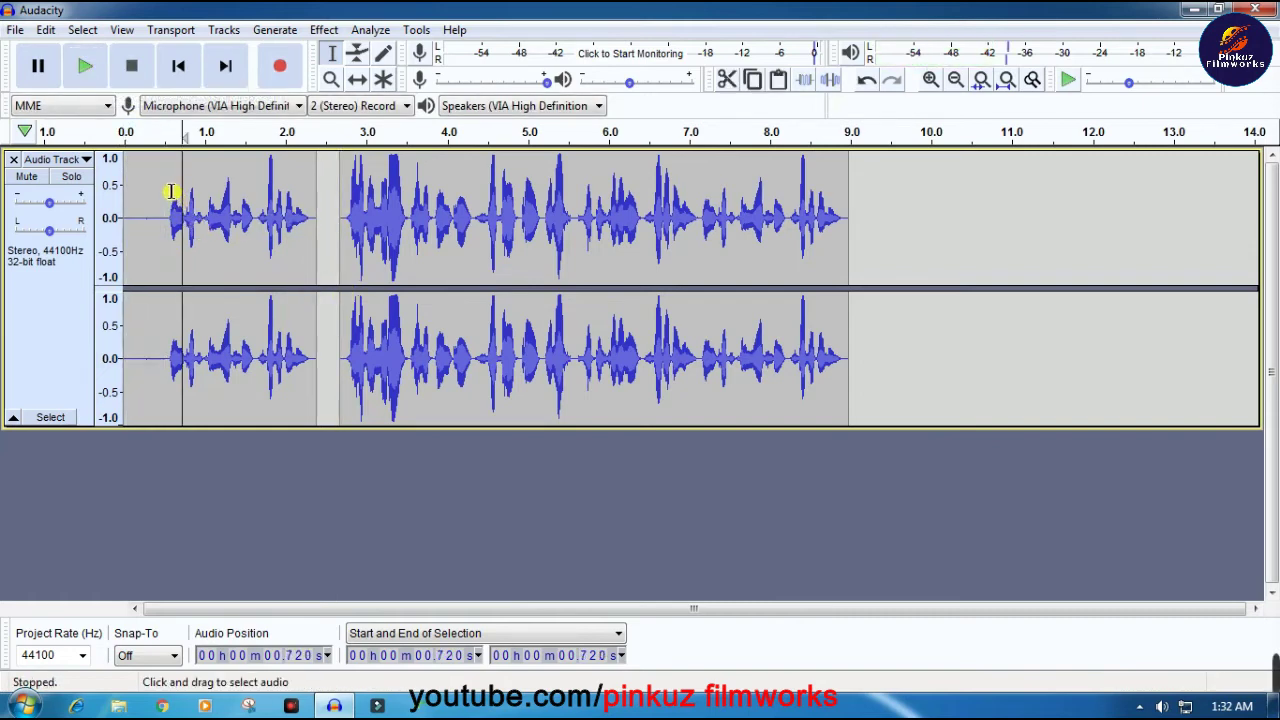
{"action": "left_click", "coordinate": [149, 190]}
{"action": "left_click", "coordinate": [85, 67]}
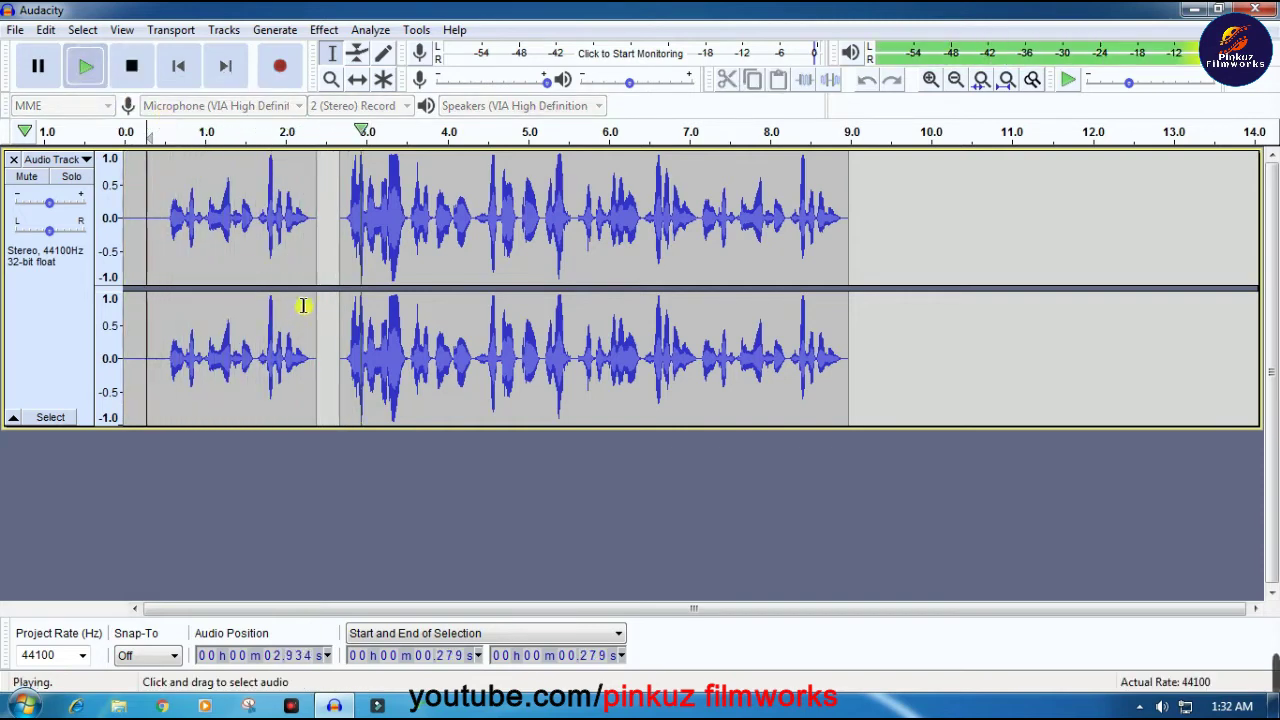
{"action": "left_click", "coordinate": [125, 189]}
{"action": "key", "text": "space"}
Time-shift the clip after the gap earlier so that it joins the end of the pasted phrase
{"action": "left_click", "coordinate": [368, 225]}
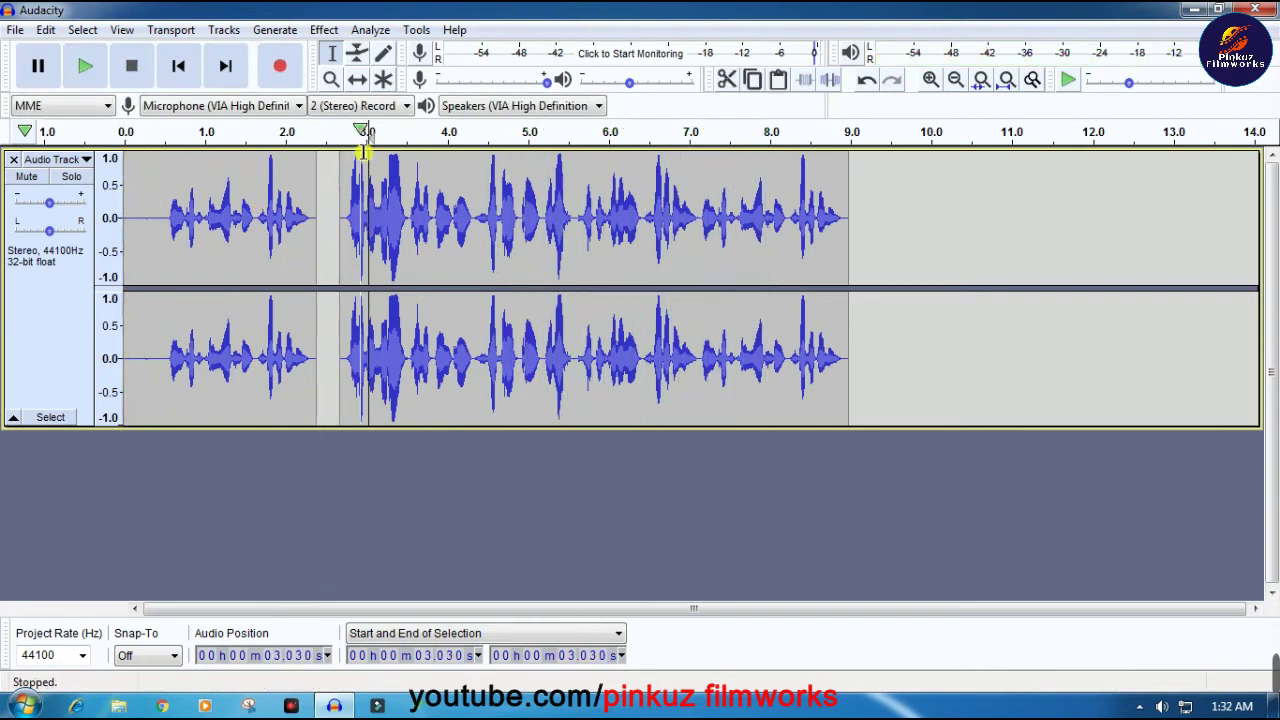
{"action": "left_click", "coordinate": [357, 79]}
{"action": "left_click_drag", "start_coordinate": [403, 186], "coordinate": [375, 189]}
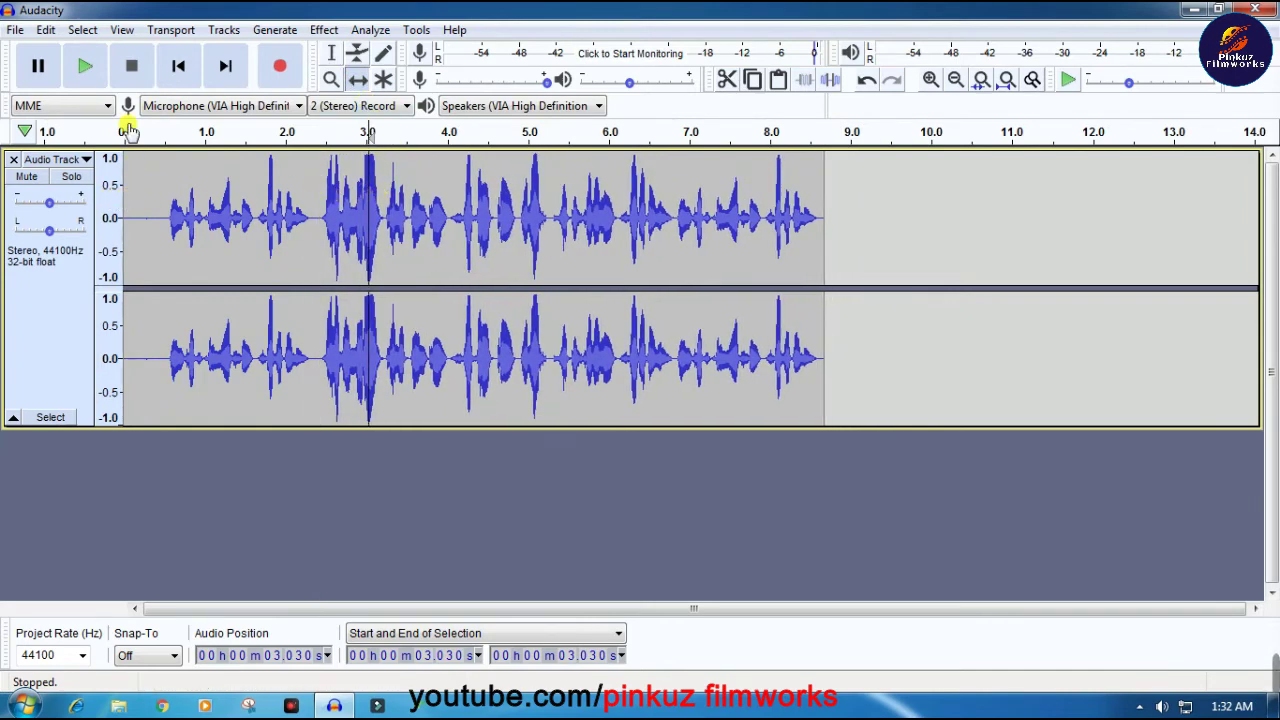
Play the joined clips from 0 seconds and delete the silence between them from about 2.31 to 2.43 seconds
{"action": "left_click", "coordinate": [82, 70]}
{"action": "key", "text": "space"}
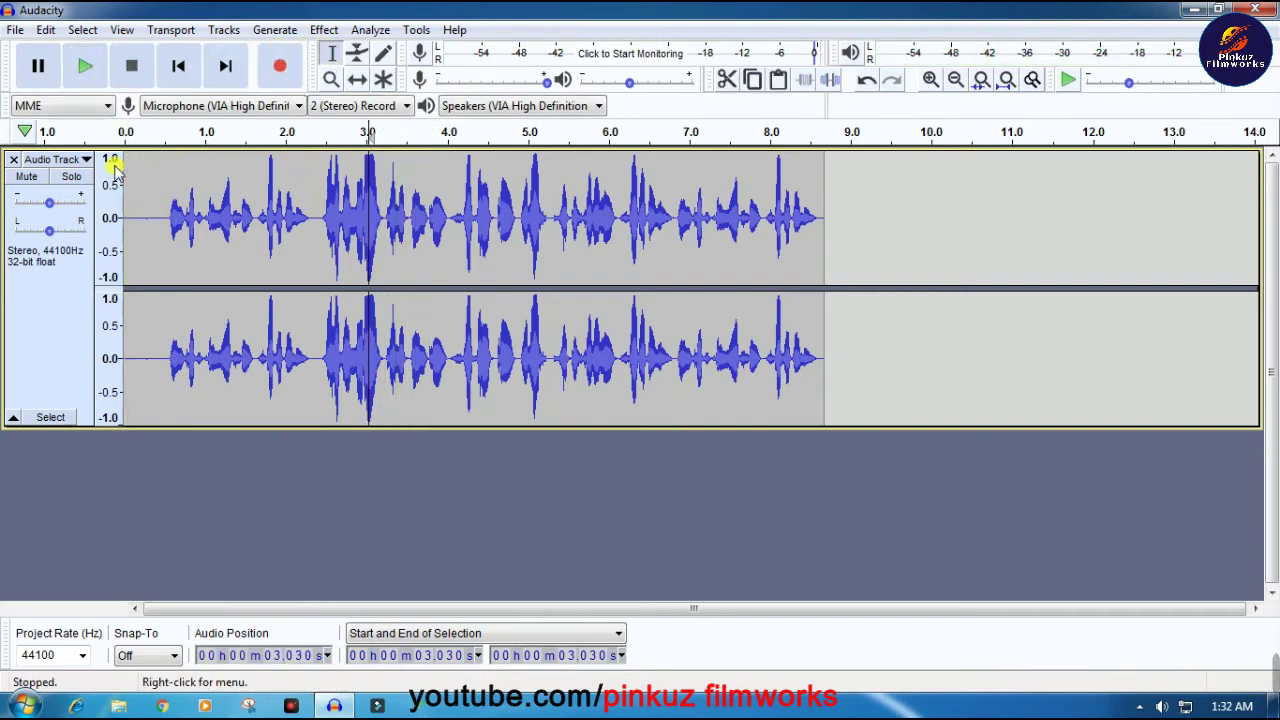
{"action": "key", "text": "Home"}
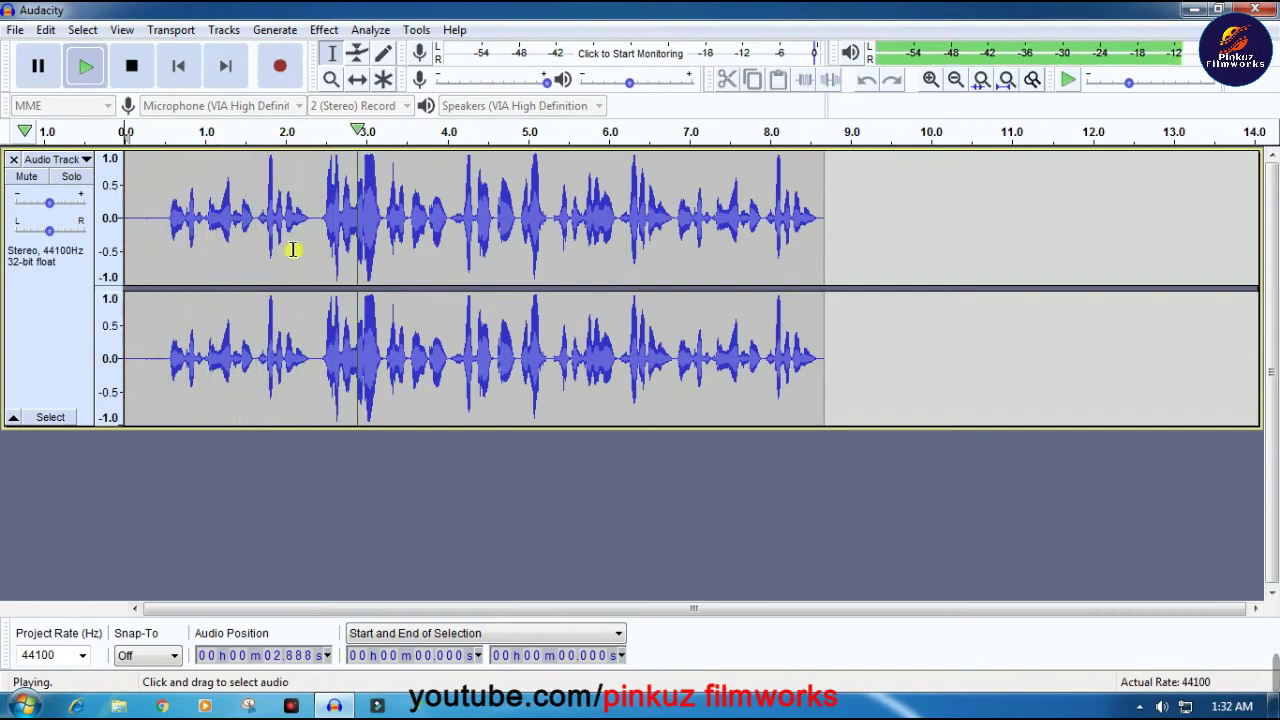
{"action": "left_click", "coordinate": [311, 219]}
{"action": "left_click_drag", "start_coordinate": [311, 219], "coordinate": [318, 224]}
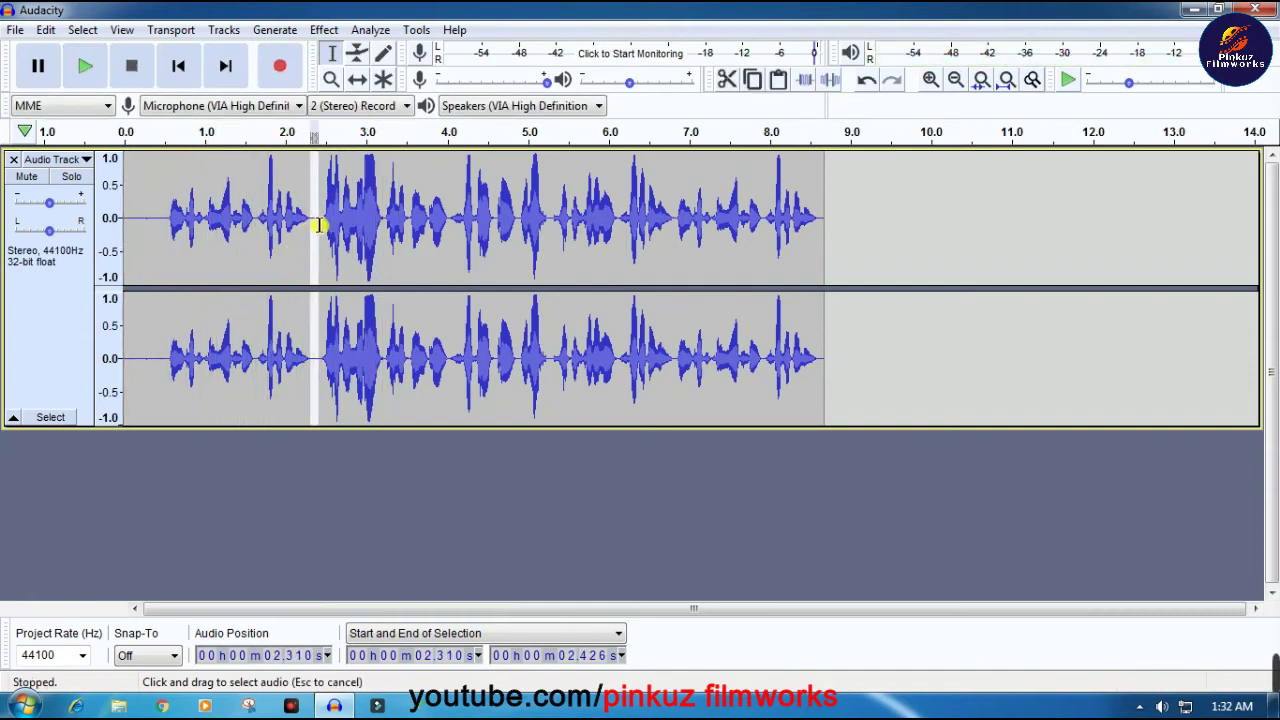
{"action": "key", "text": "Delete"}
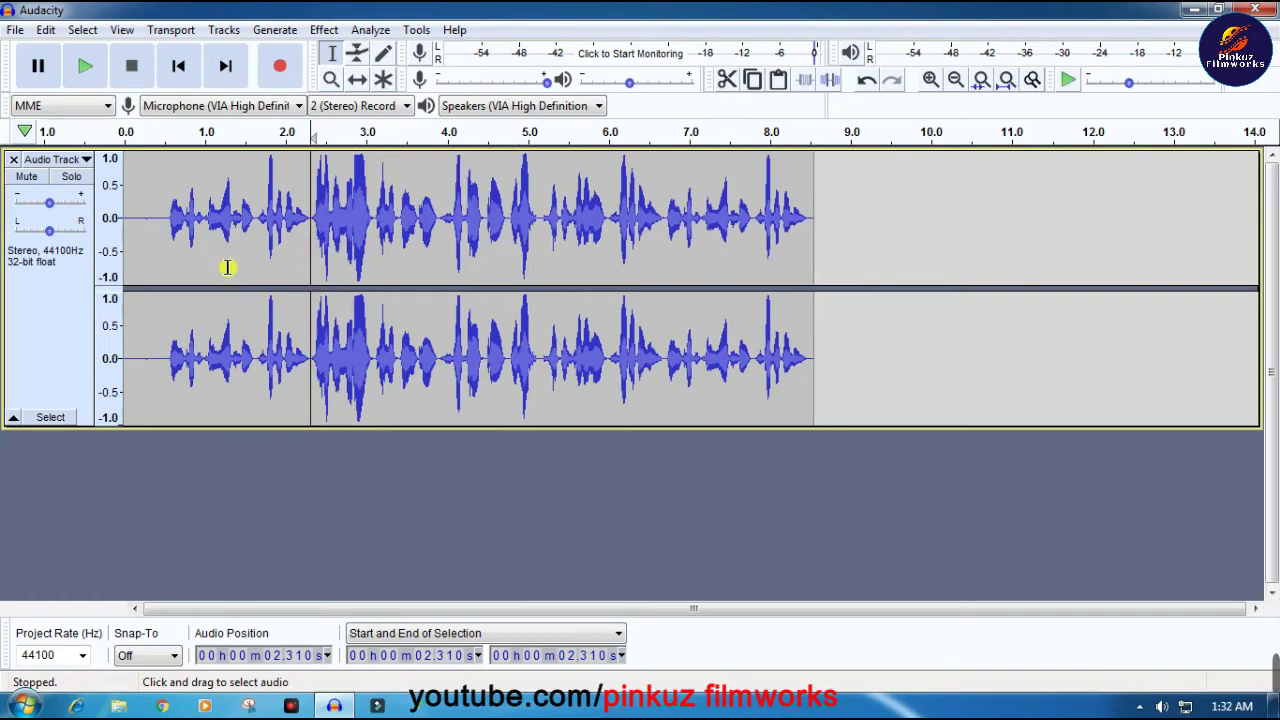
Play the rearranged recording from its start and again from about 6.73 seconds to locate the repeated phrase
{"action": "left_click", "coordinate": [129, 210]}
{"action": "key", "text": "space"}
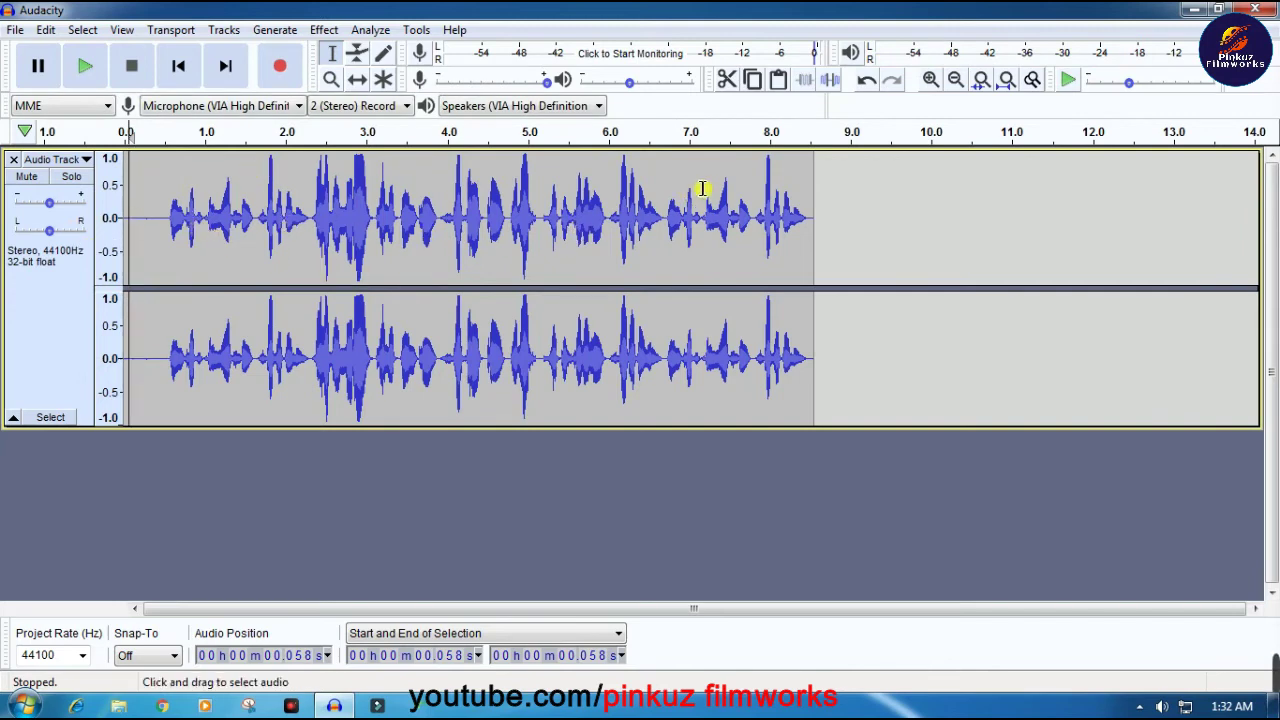
{"action": "left_click", "coordinate": [667, 207]}
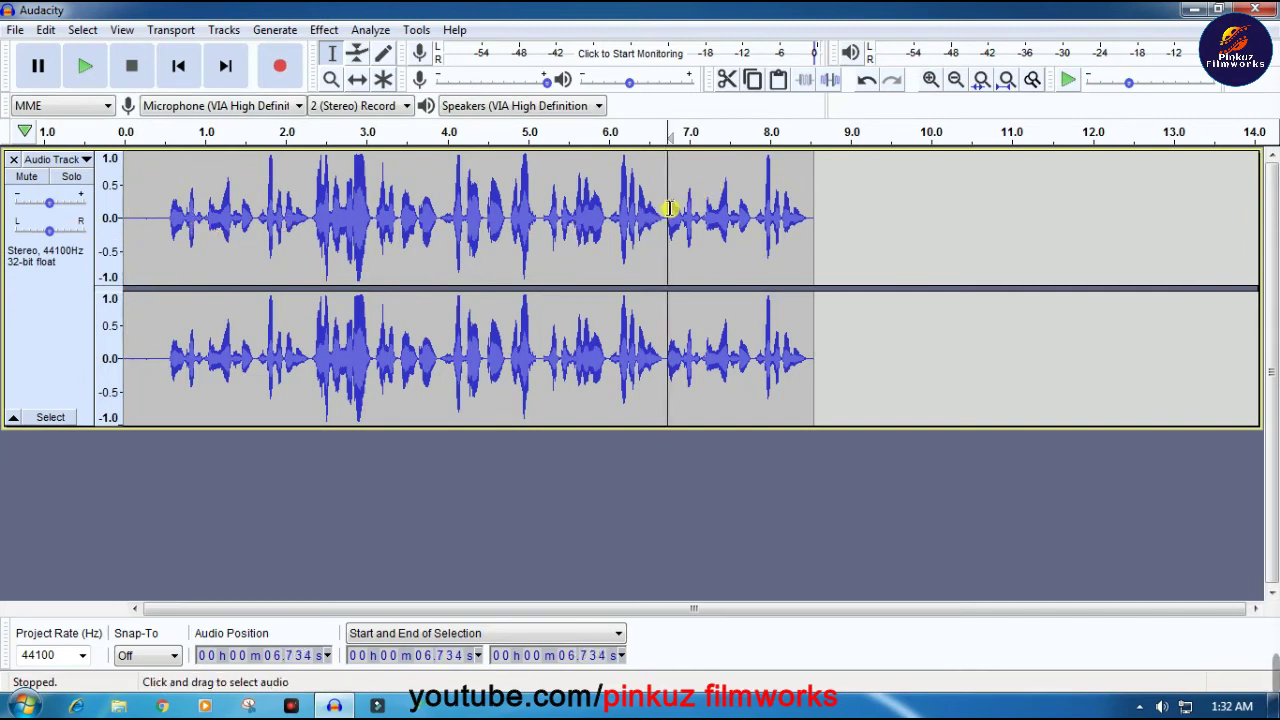
{"action": "key", "text": "space"}
{"action": "key", "text": "space"}
Delete the repeated closing phrase from about 6.72 seconds to the end and play the result from its start
{"action": "left_click_drag", "start_coordinate": [671, 211], "coordinate": [820, 202]}
{"action": "left_click_drag", "start_coordinate": [673, 166], "coordinate": [666, 166]}
{"action": "key", "text": "Delete"}
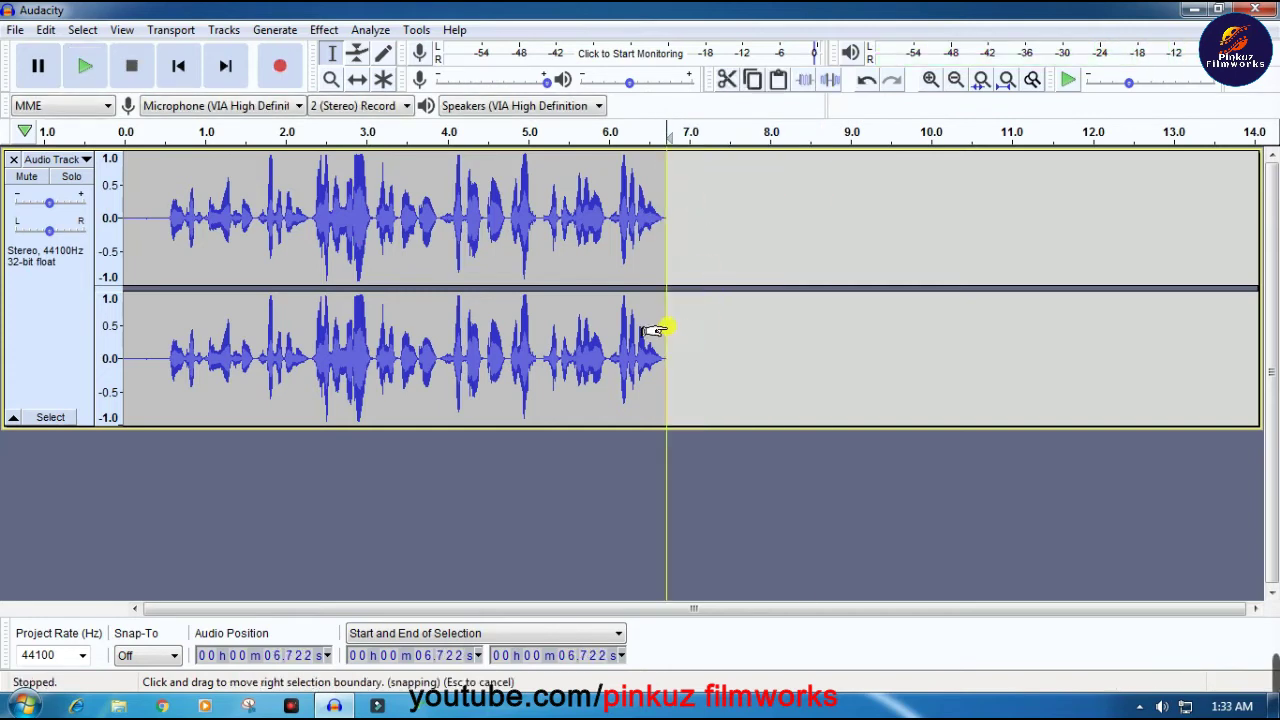
{"action": "left_click", "coordinate": [130, 217]}
{"action": "key", "text": "space"}
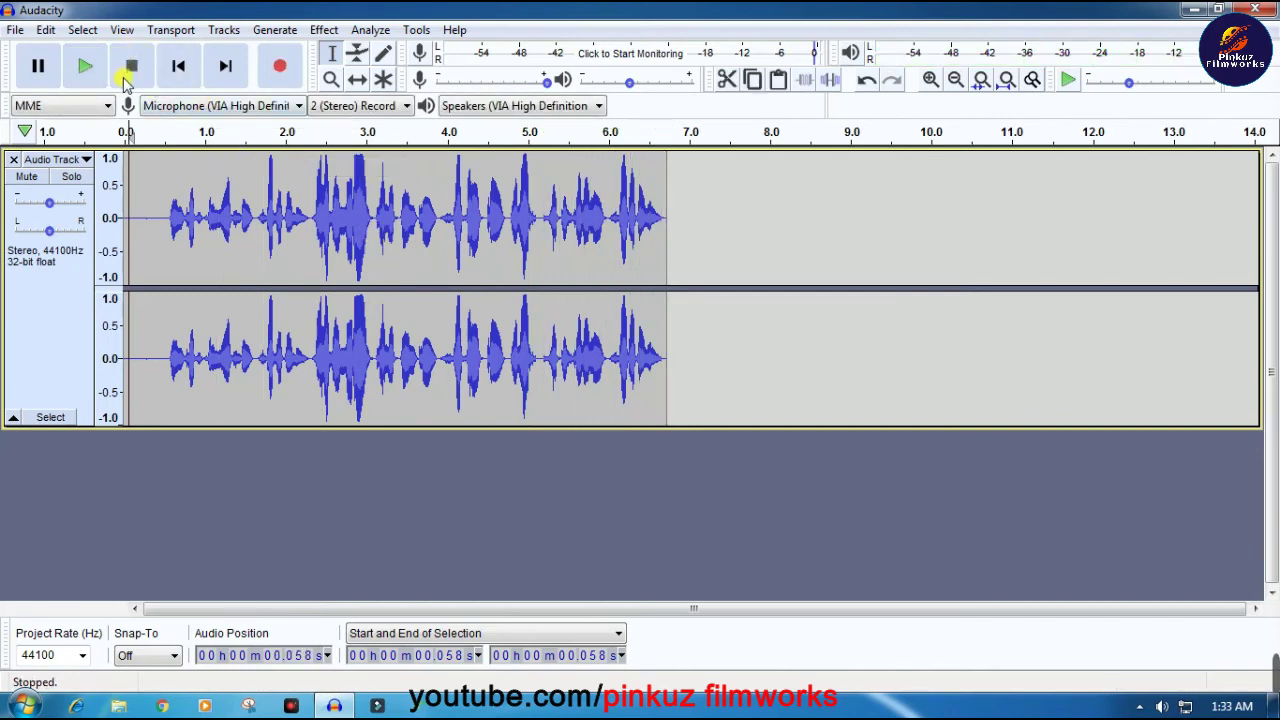
Import the "sound effect" audio file from My Music into the project as a new track
{"action": "left_click", "coordinate": [20, 33]}
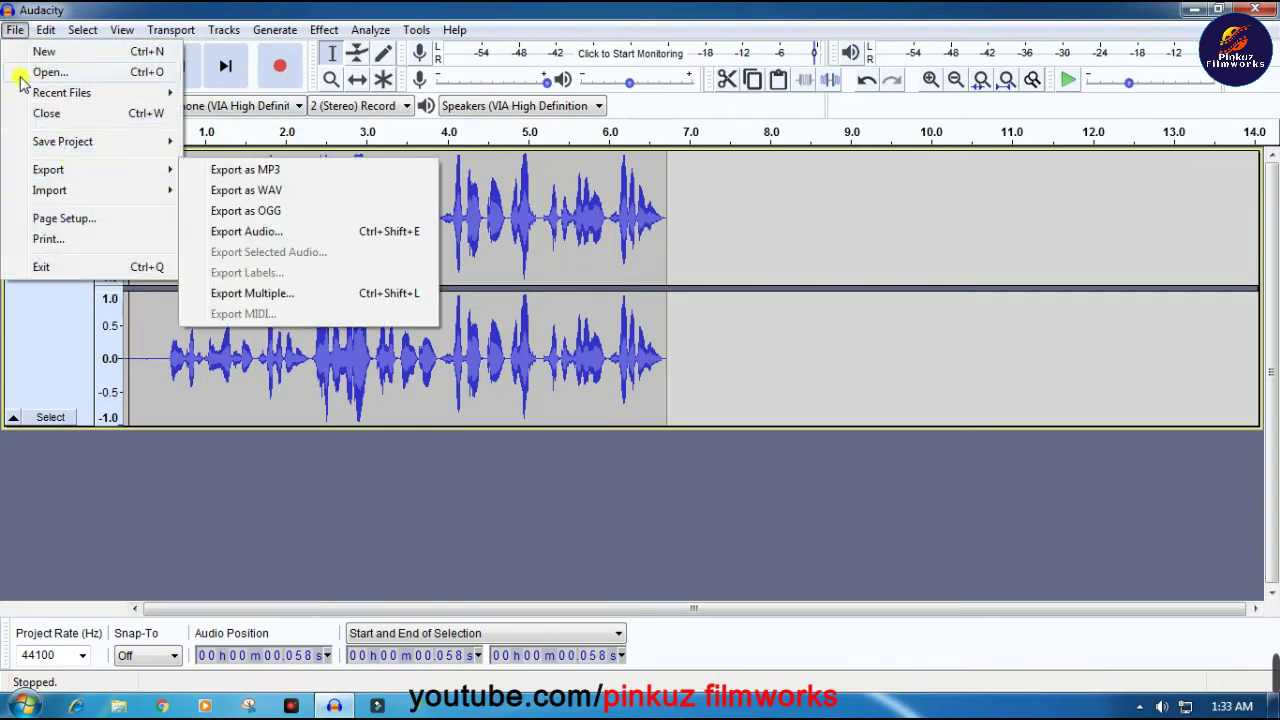
{"action": "mouse_move", "coordinate": [103, 190]}
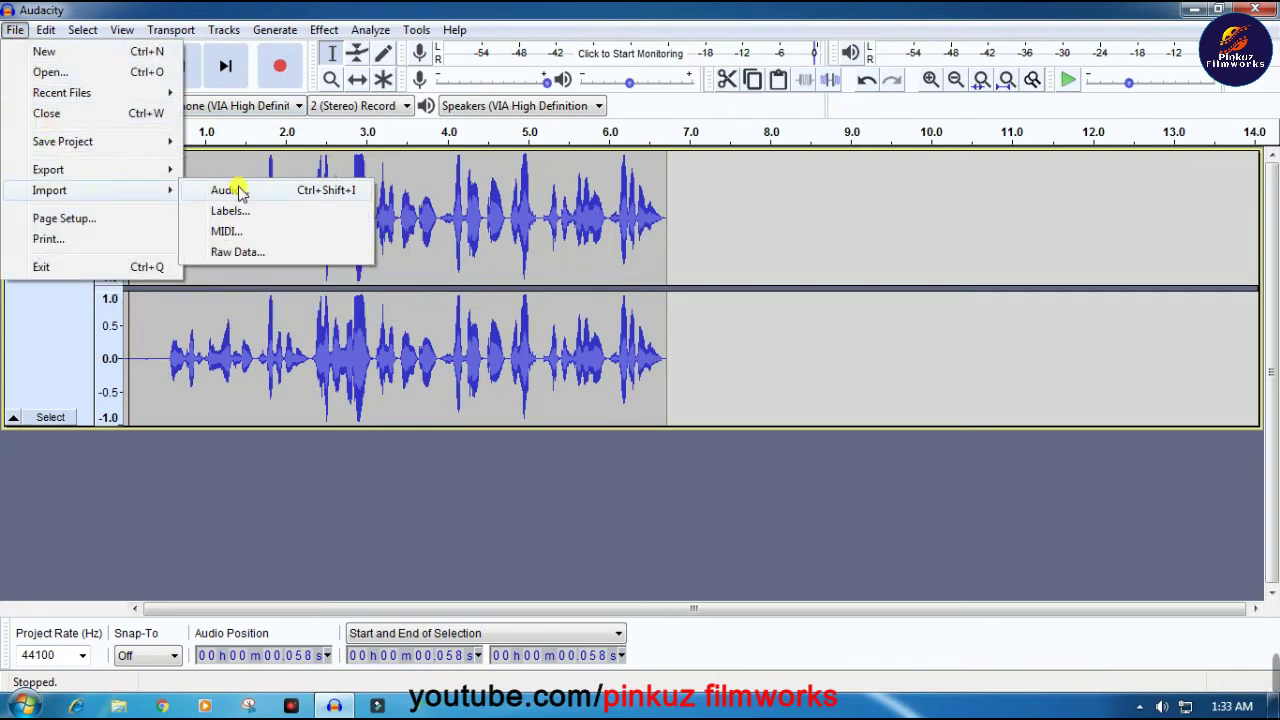
{"action": "left_click", "coordinate": [226, 190]}
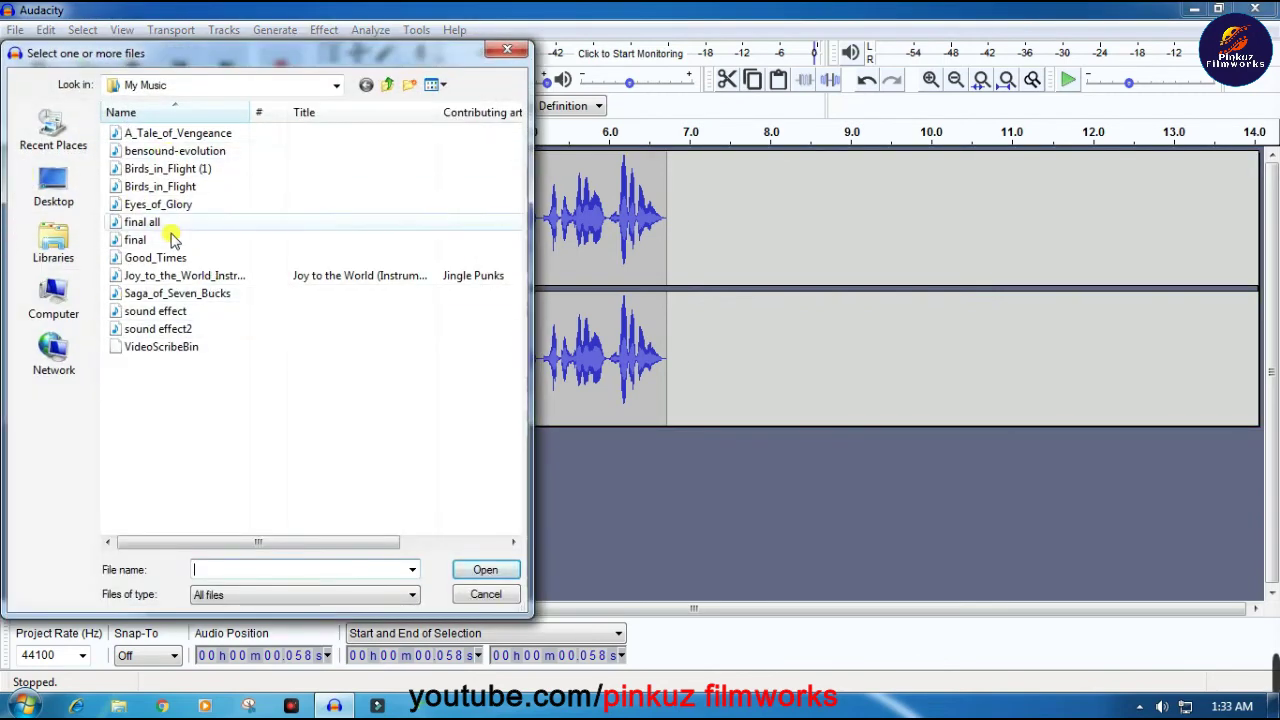
{"action": "left_click", "coordinate": [170, 312]}
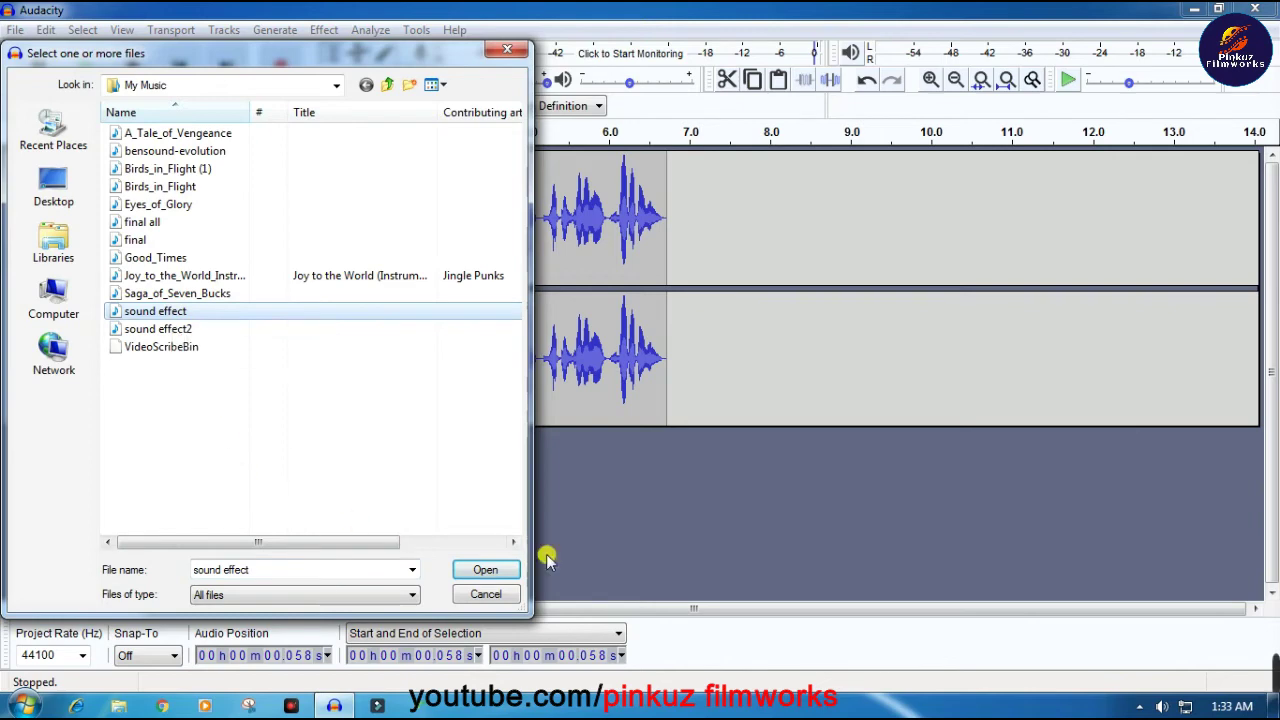
{"action": "left_click", "coordinate": [487, 570]}
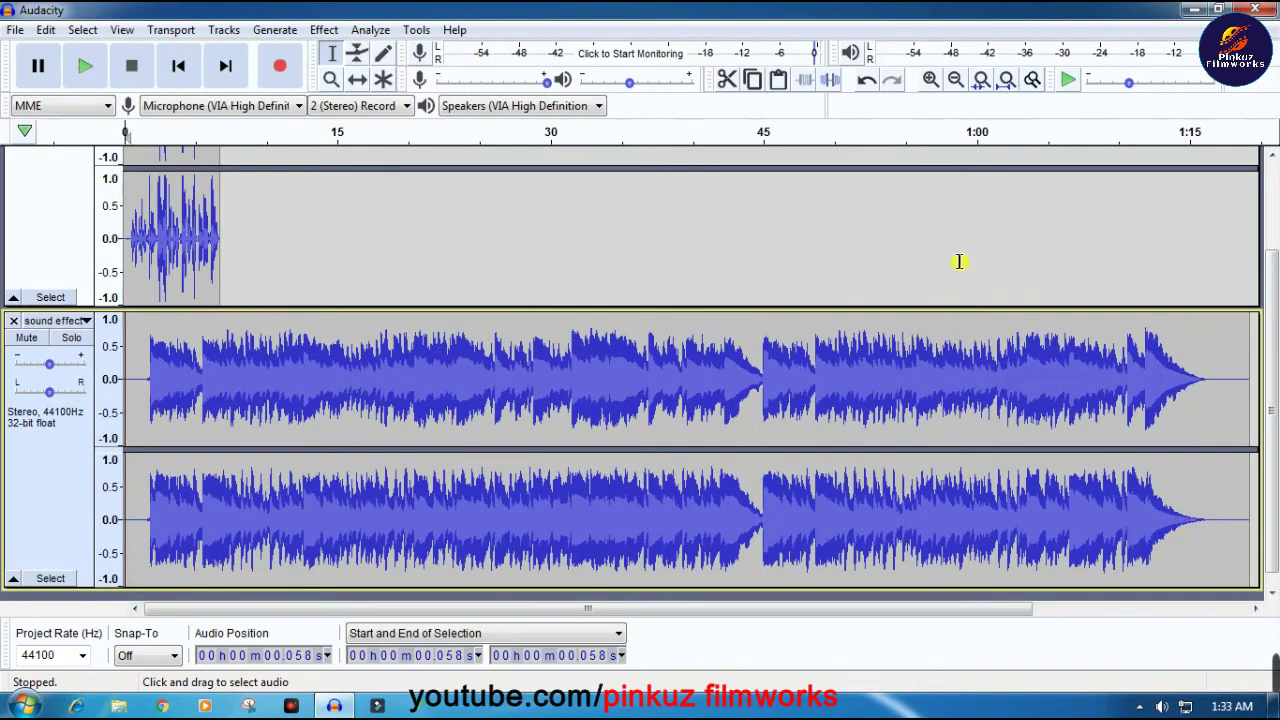
Delete the opening silence of the sound effect track from 0 to about 1.69 seconds and play both tracks from the start
{"action": "left_click", "coordinate": [931, 80]}
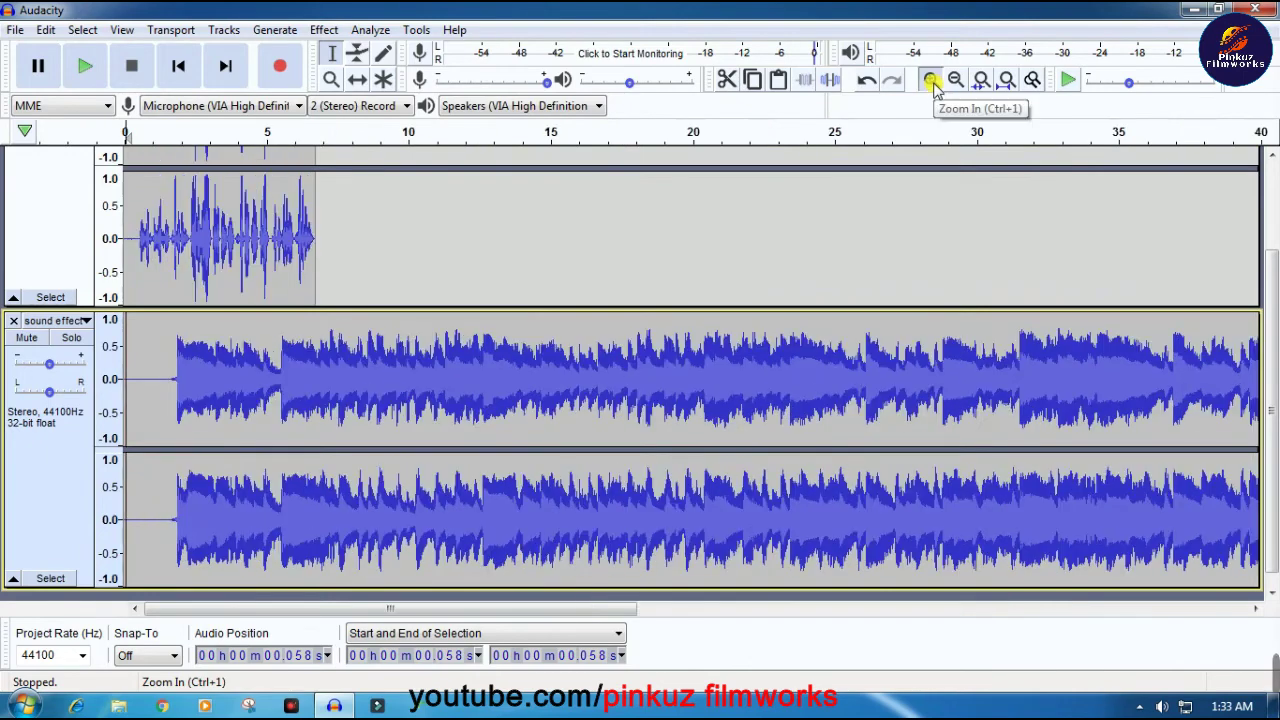
{"action": "left_click", "coordinate": [931, 80]}
{"action": "left_click", "coordinate": [931, 80]}
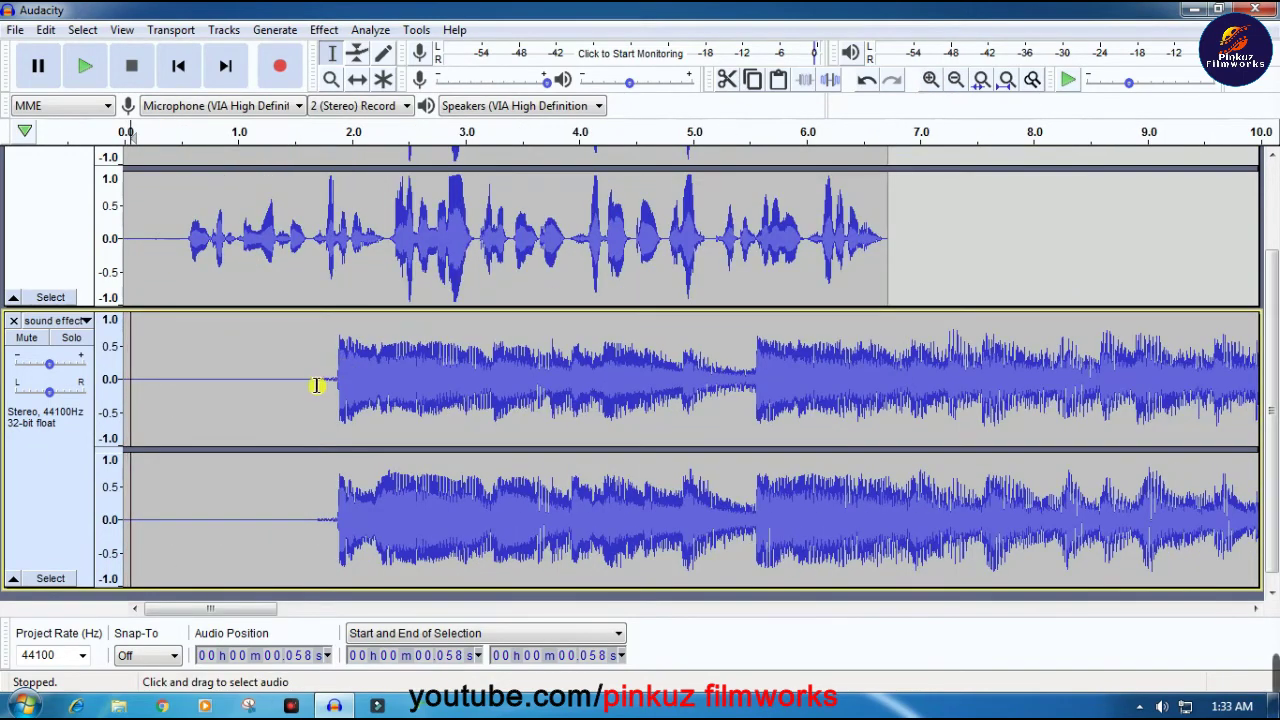
{"action": "left_click_drag", "start_coordinate": [315, 385], "coordinate": [129, 363]}
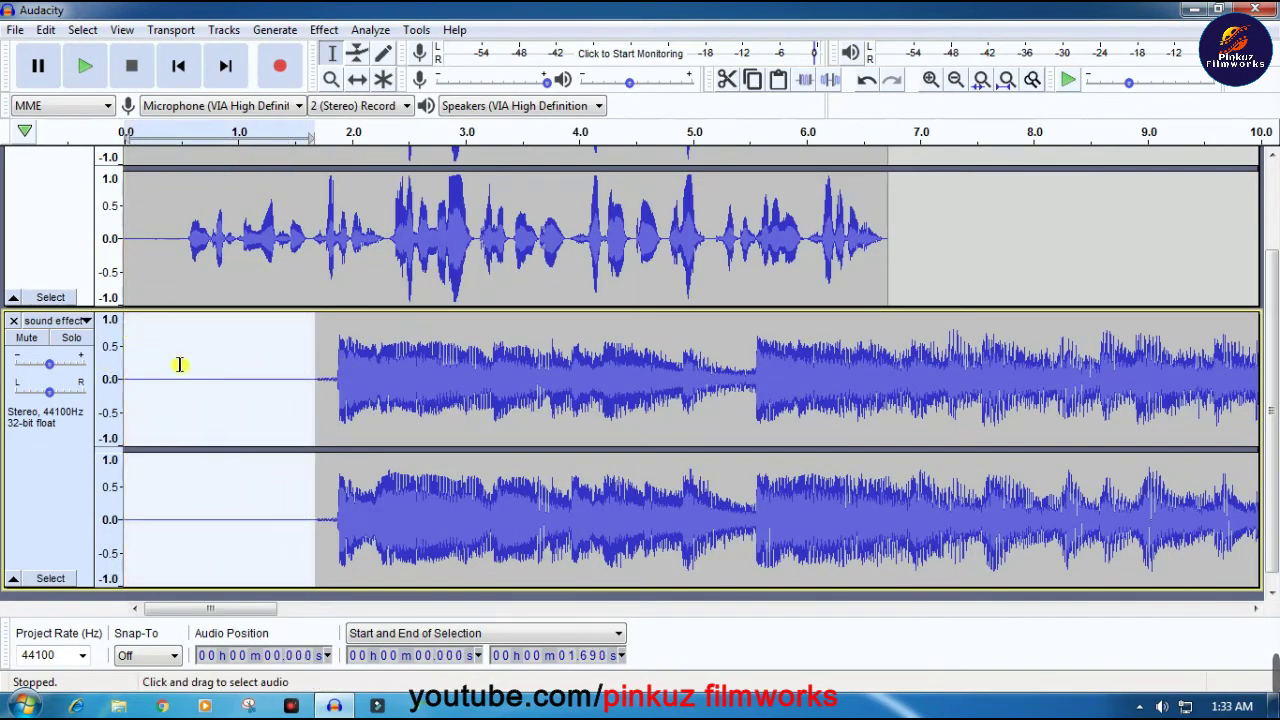
{"action": "key", "text": "Delete"}
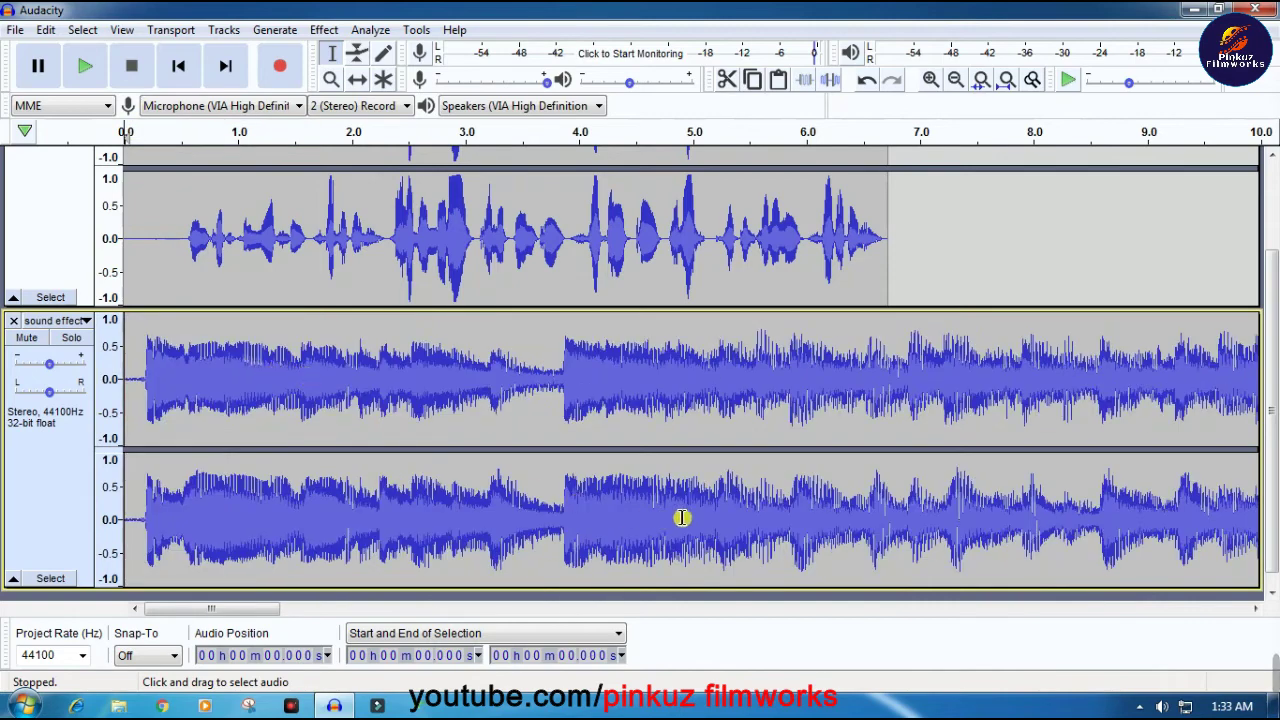
{"action": "left_click", "coordinate": [85, 66]}
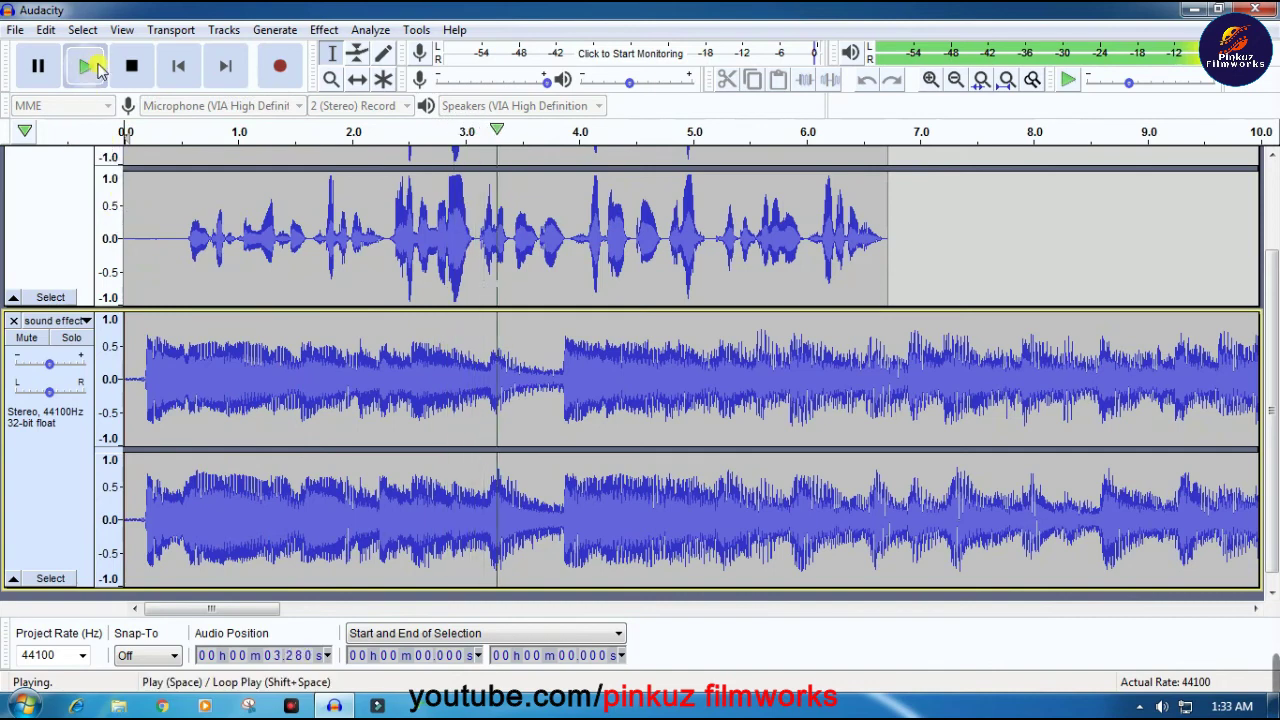
{"action": "left_click", "coordinate": [128, 72]}
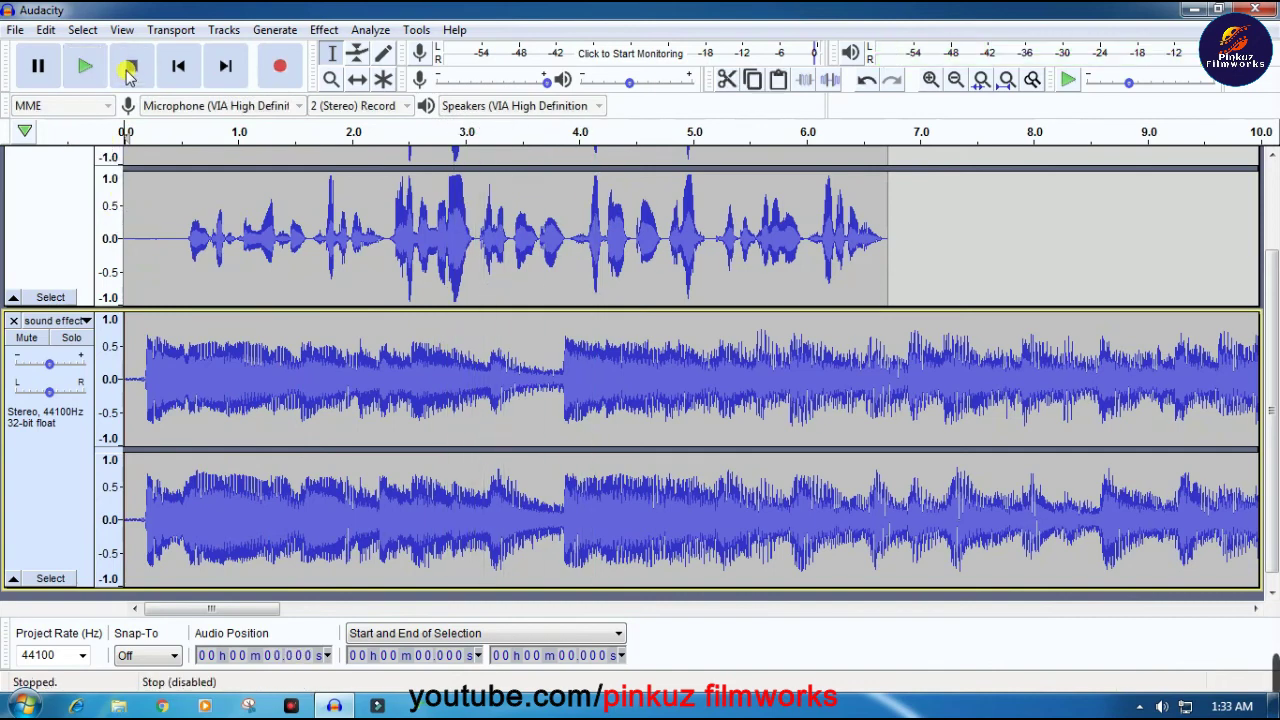
Lower the gain of the whole sound effect track slightly and play it together with the voice to judge the balance
{"action": "double_click", "coordinate": [244, 366]}
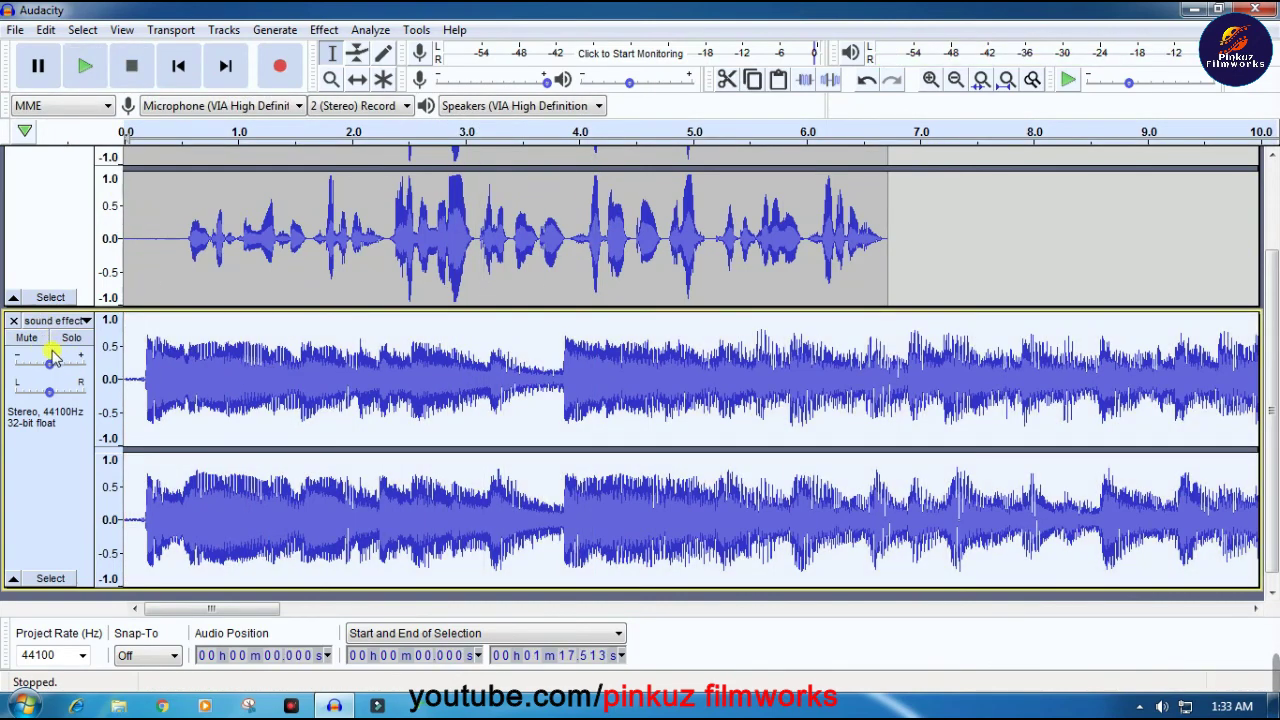
{"action": "left_click_drag", "start_coordinate": [50, 364], "coordinate": [36, 370]}
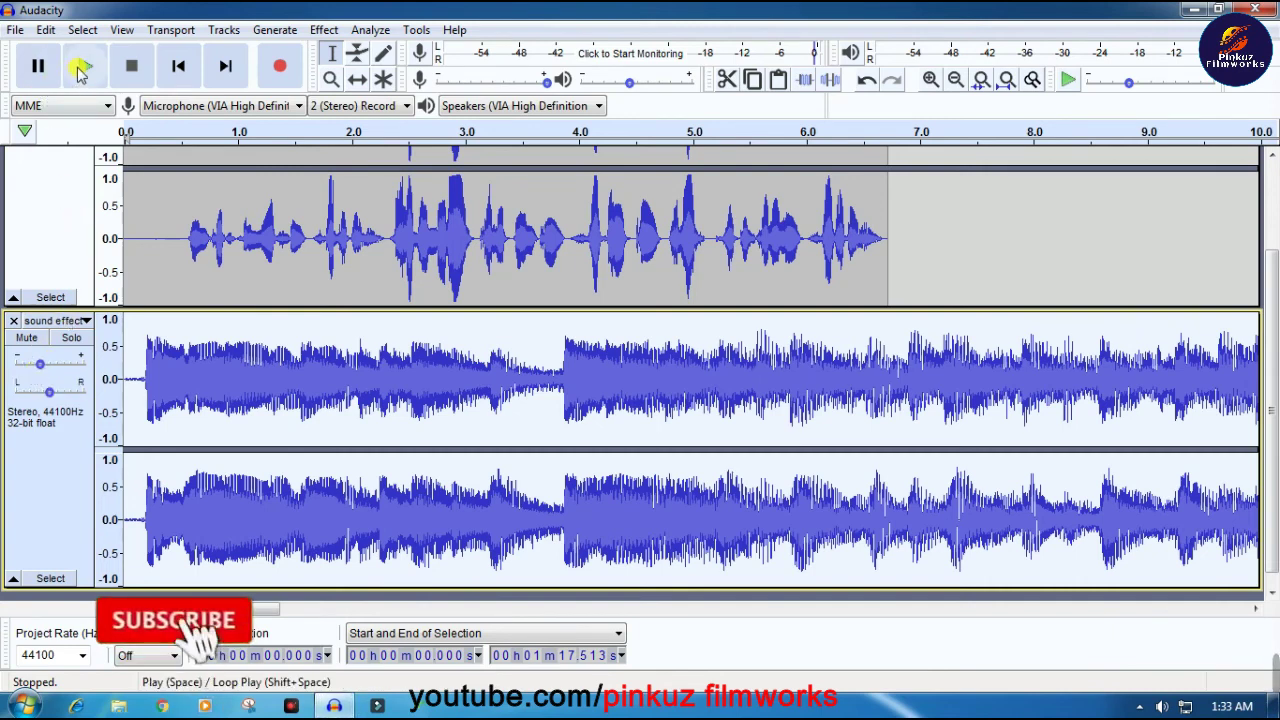
{"action": "left_click", "coordinate": [86, 66]}
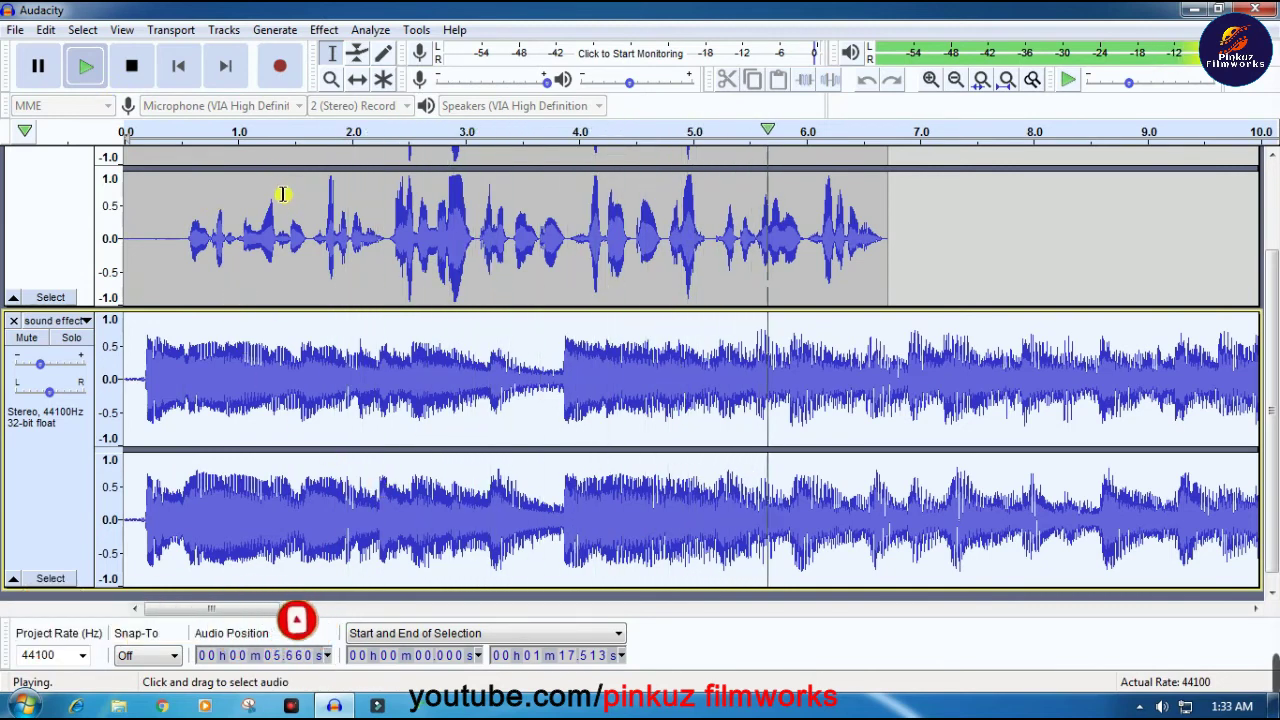
{"action": "key", "text": "space"}
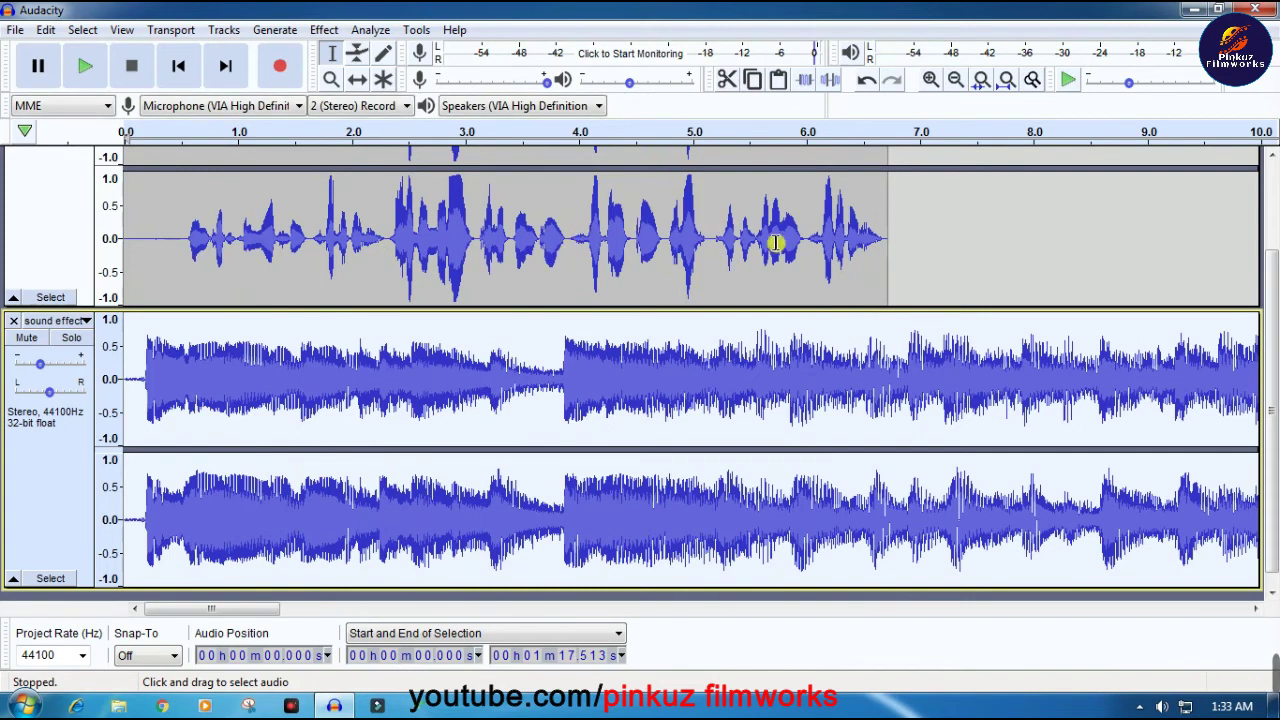
Split the sound effect clip at about 6.72 seconds, where the voice recording ends
{"action": "left_click", "coordinate": [888, 320]}
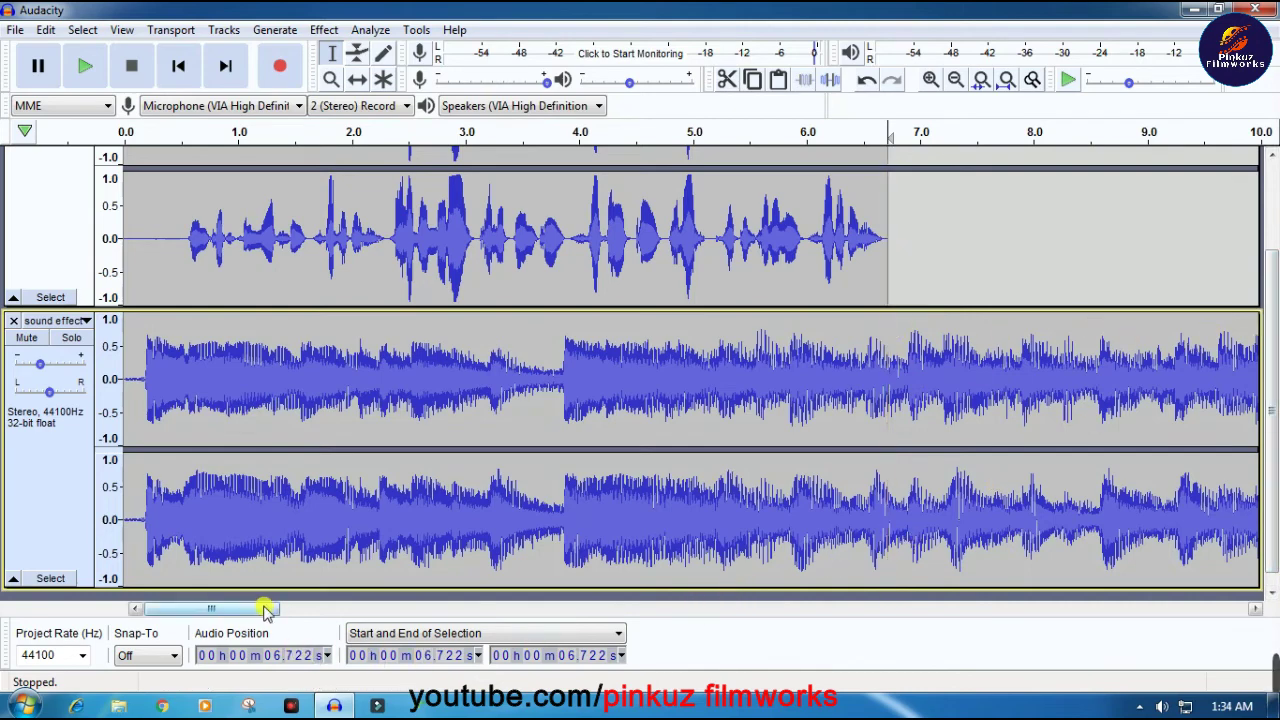
{"action": "left_click_drag", "start_coordinate": [263, 606], "coordinate": [320, 608]}
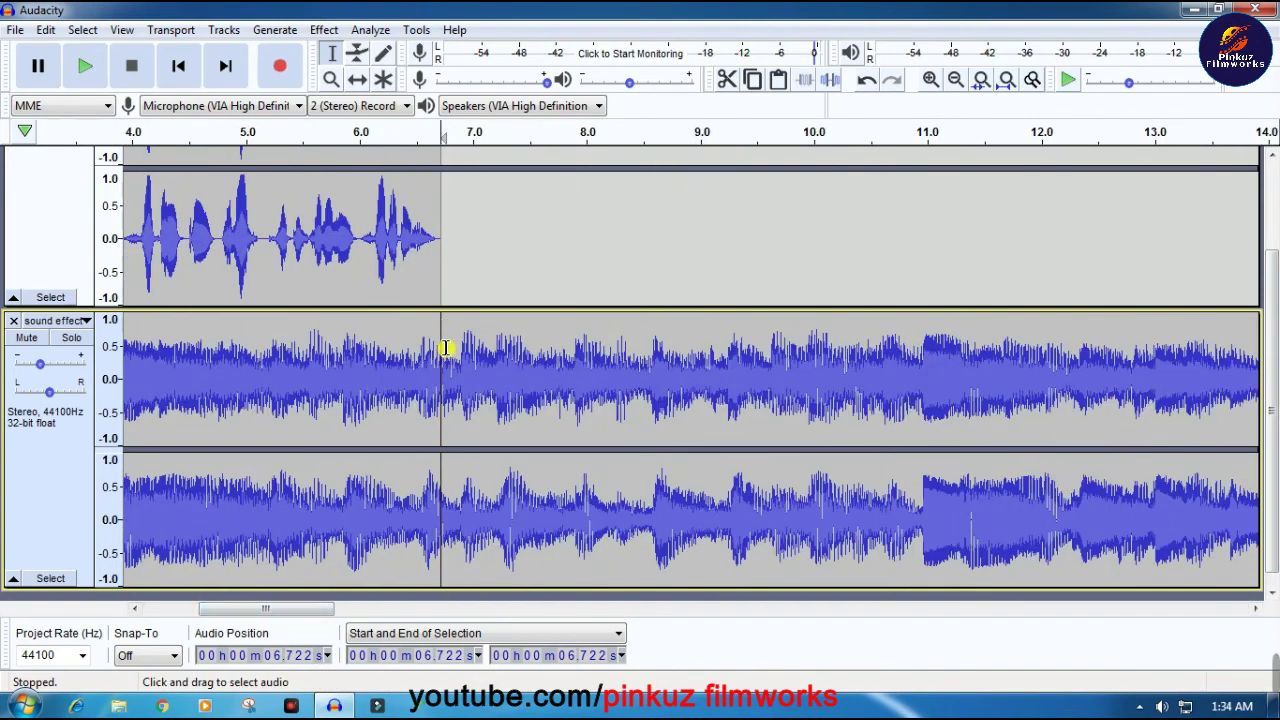
{"action": "left_click", "coordinate": [50, 31]}
{"action": "mouse_move", "coordinate": [143, 240]}
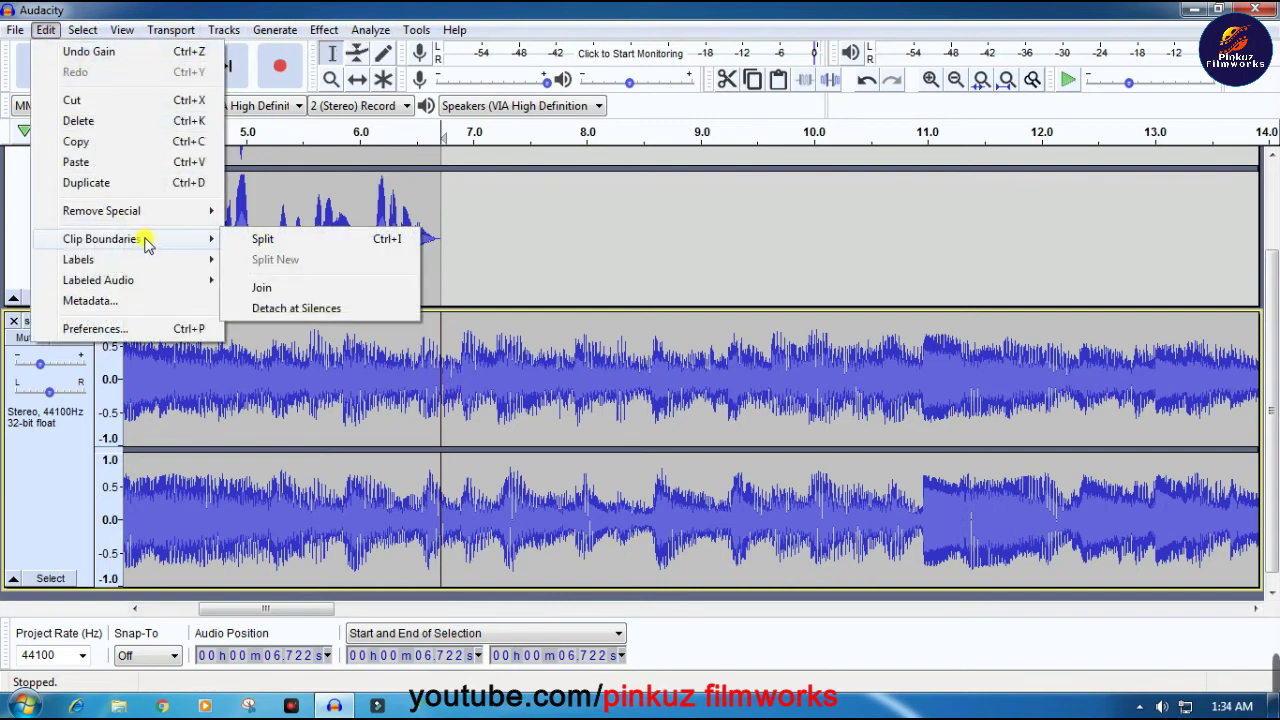
{"action": "left_click", "coordinate": [263, 239]}
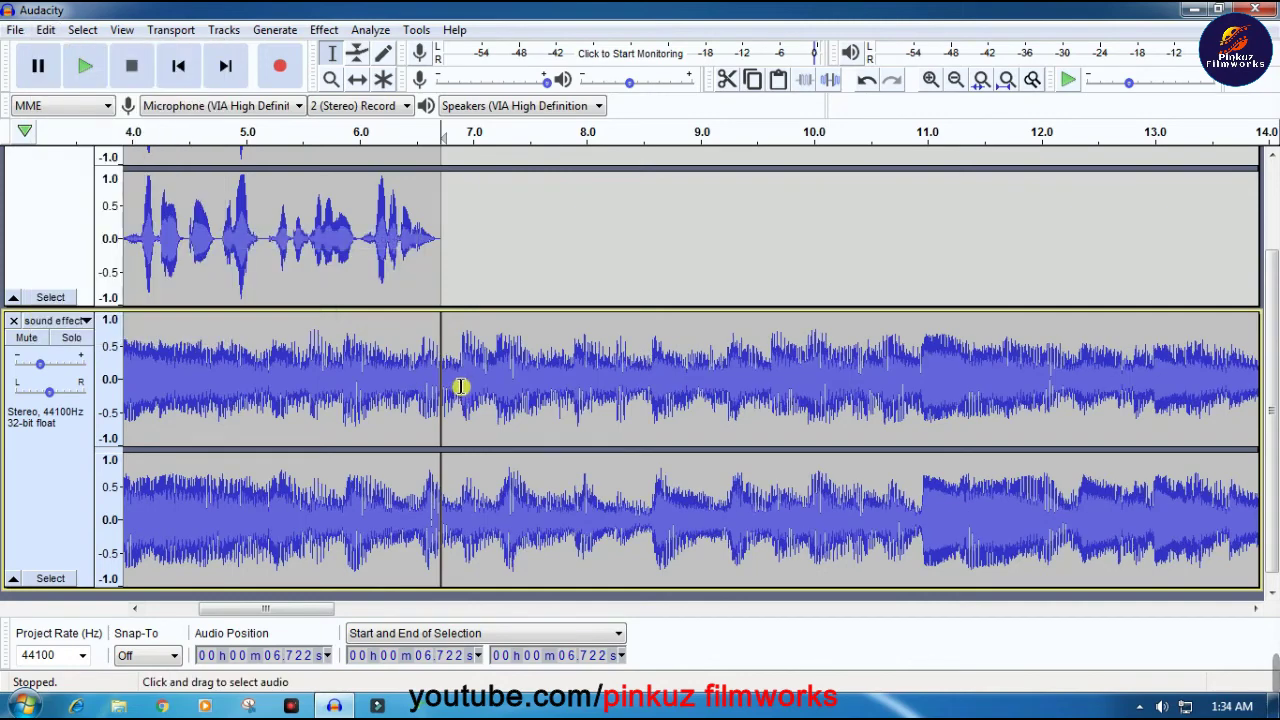
Time-shift the sound effect clip after the split away and back, and undo the shifts and the split
{"action": "left_click", "coordinate": [357, 79]}
{"action": "left_click_drag", "start_coordinate": [551, 341], "coordinate": [460, 355]}
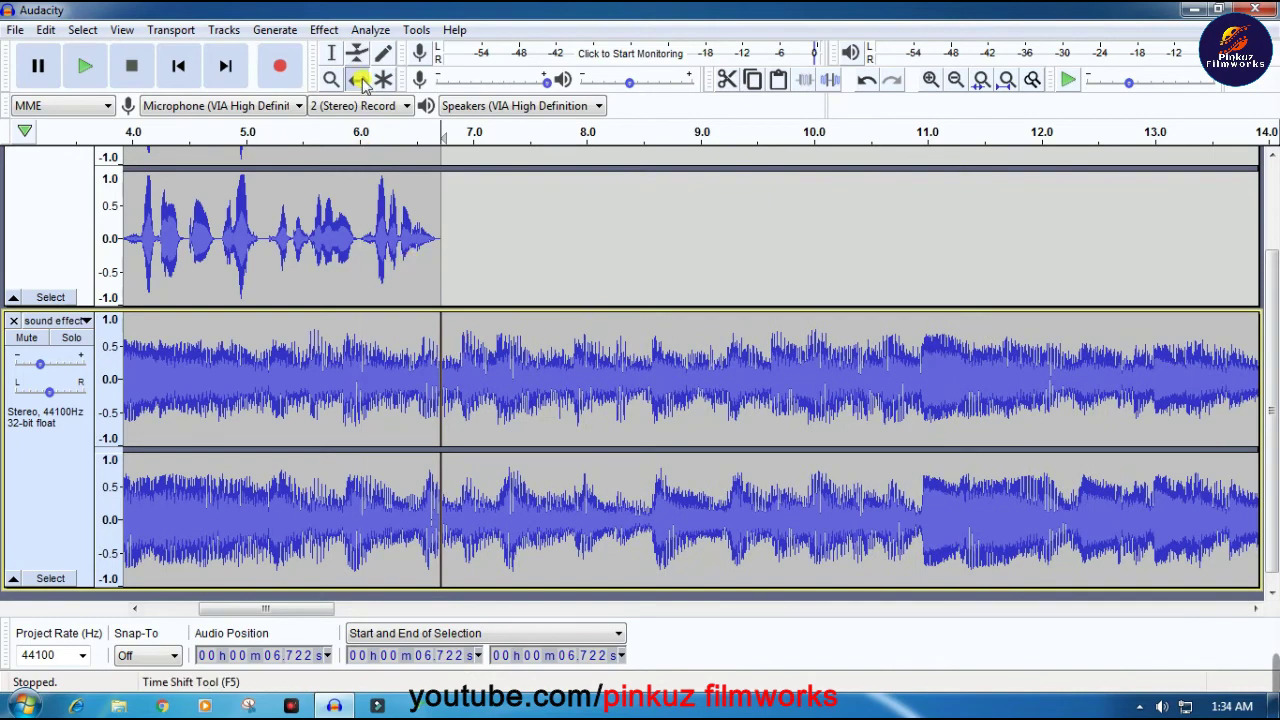
{"action": "left_click", "coordinate": [331, 52]}
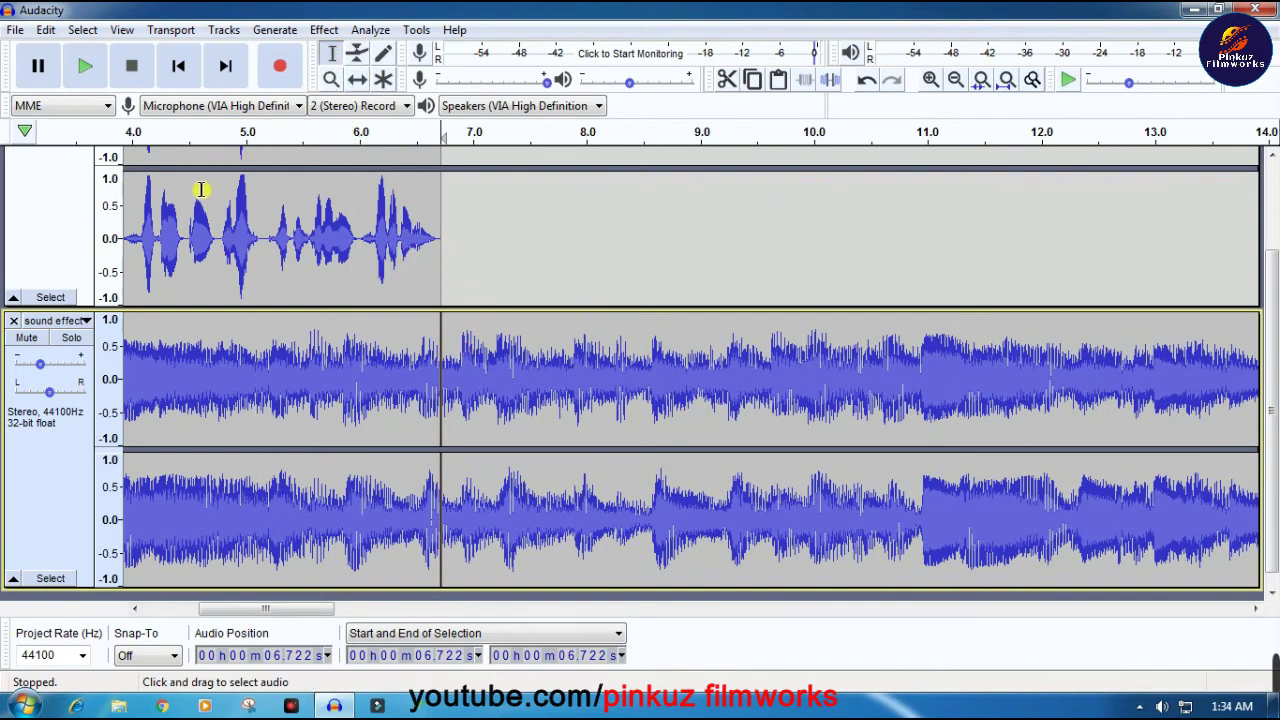
{"action": "key", "text": "ctrl+z"}
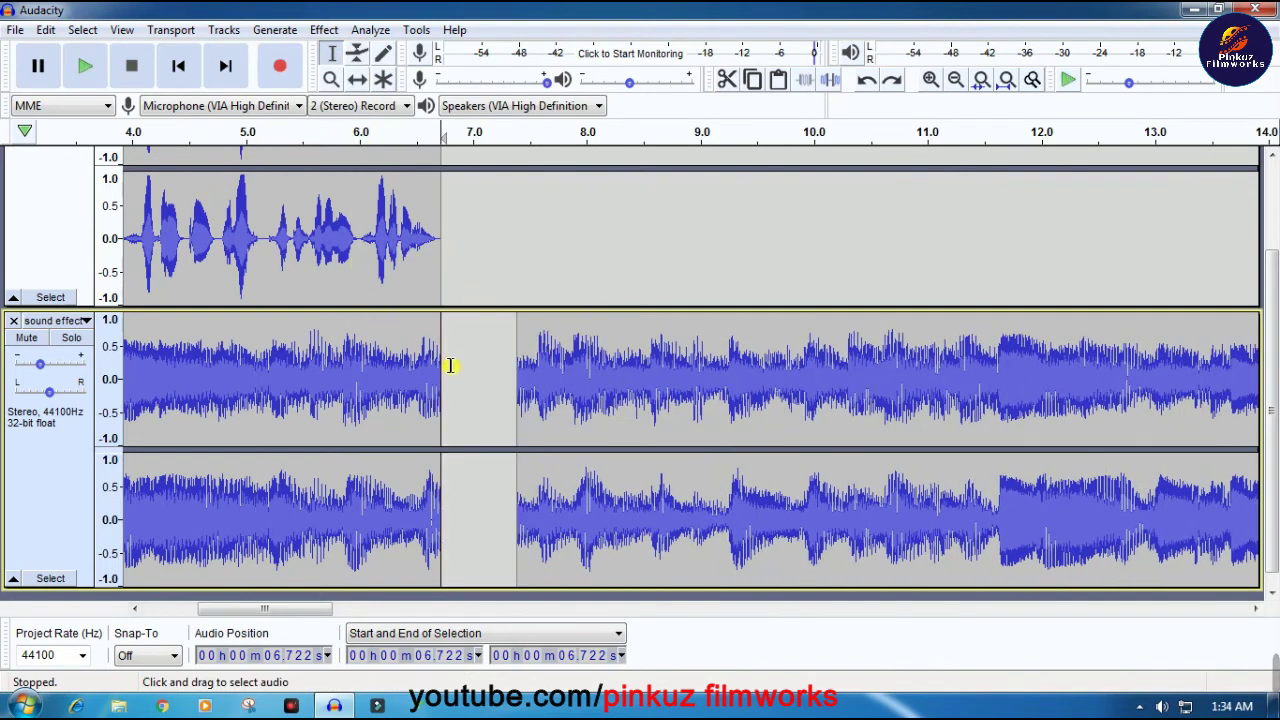
{"action": "key", "text": "ctrl+y"}
{"action": "key", "text": "ctrl+z"}
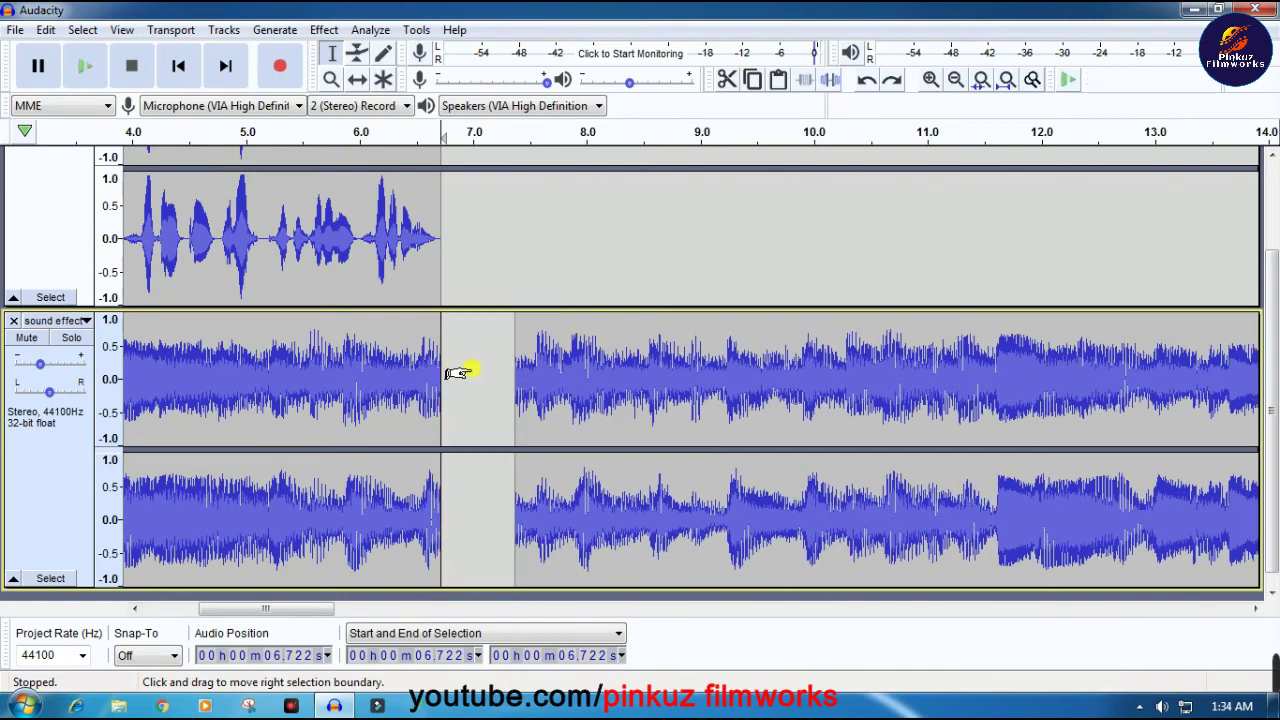
{"action": "key", "text": "ctrl+y"}
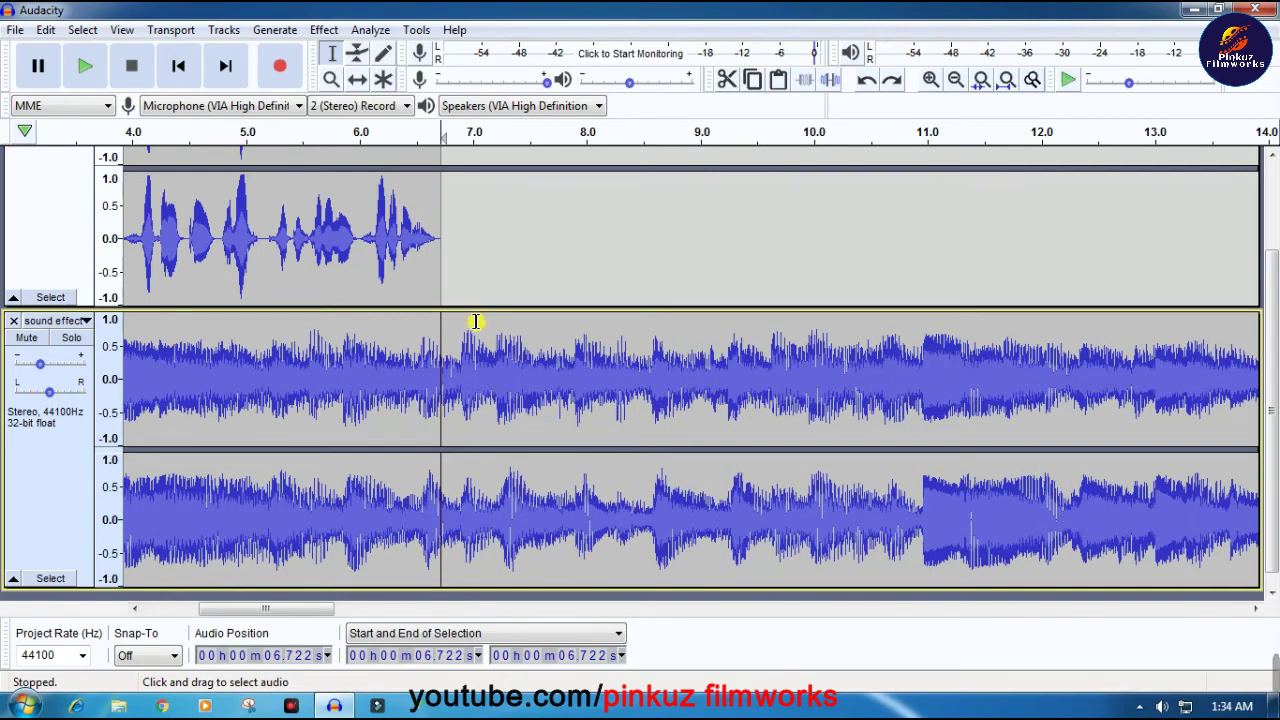
Place the cursor in the sound effect track at the voice's end, about 6.72 seconds, and split the clip there again
{"action": "left_click", "coordinate": [477, 321]}
{"action": "scroll", "coordinate": [444, 312], "scroll_direction": "up", "scroll_amount": 3}
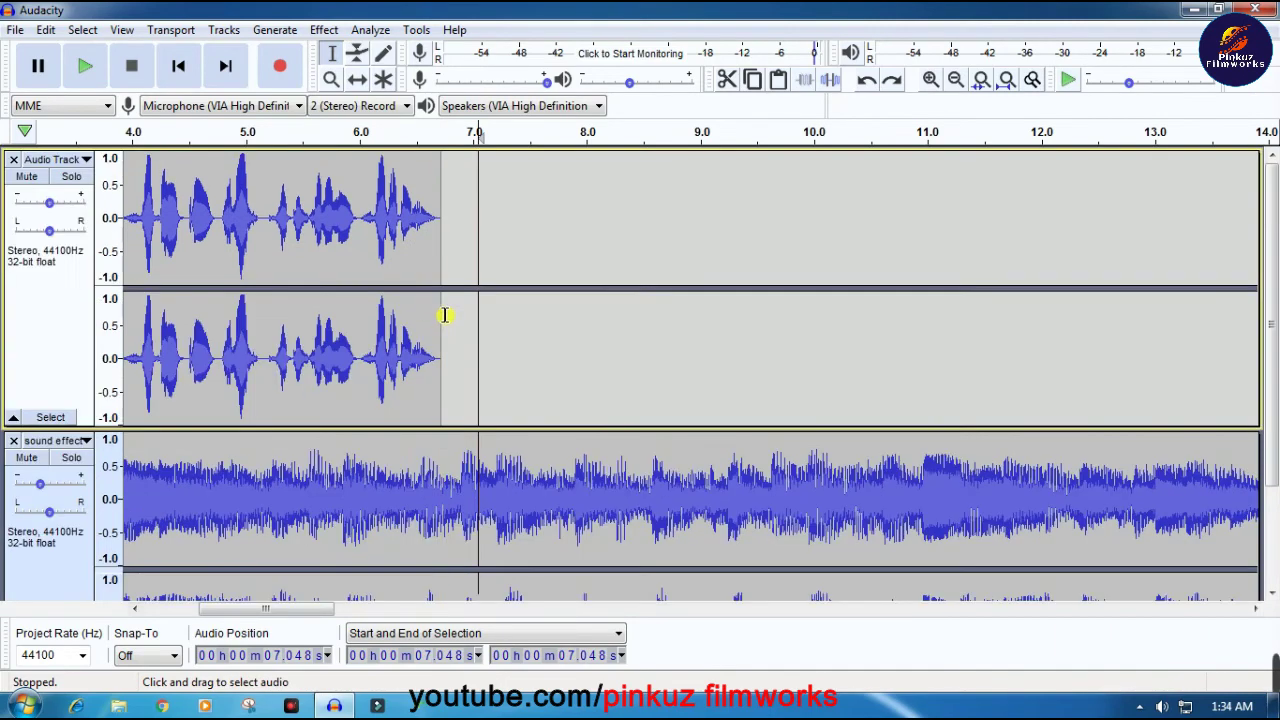
{"action": "double_click", "coordinate": [443, 436]}
{"action": "scroll", "coordinate": [441, 432], "scroll_direction": "down", "scroll_amount": 3}
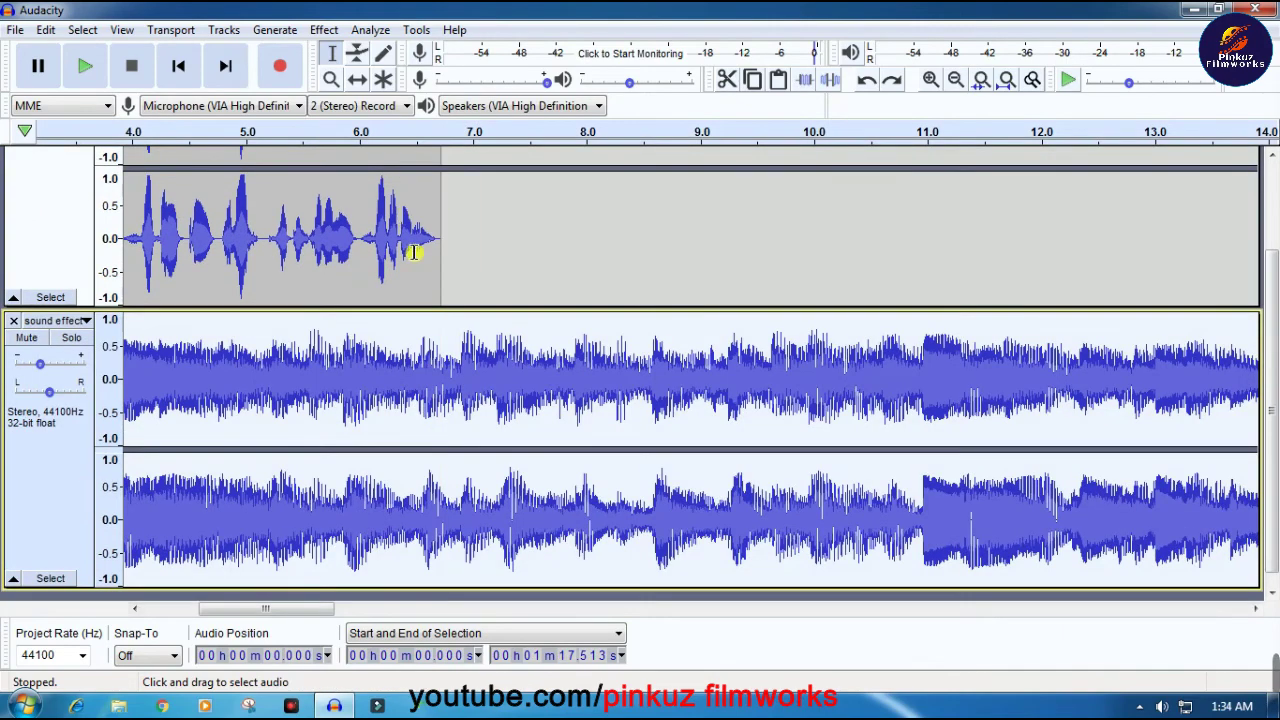
{"action": "left_click", "coordinate": [441, 321]}
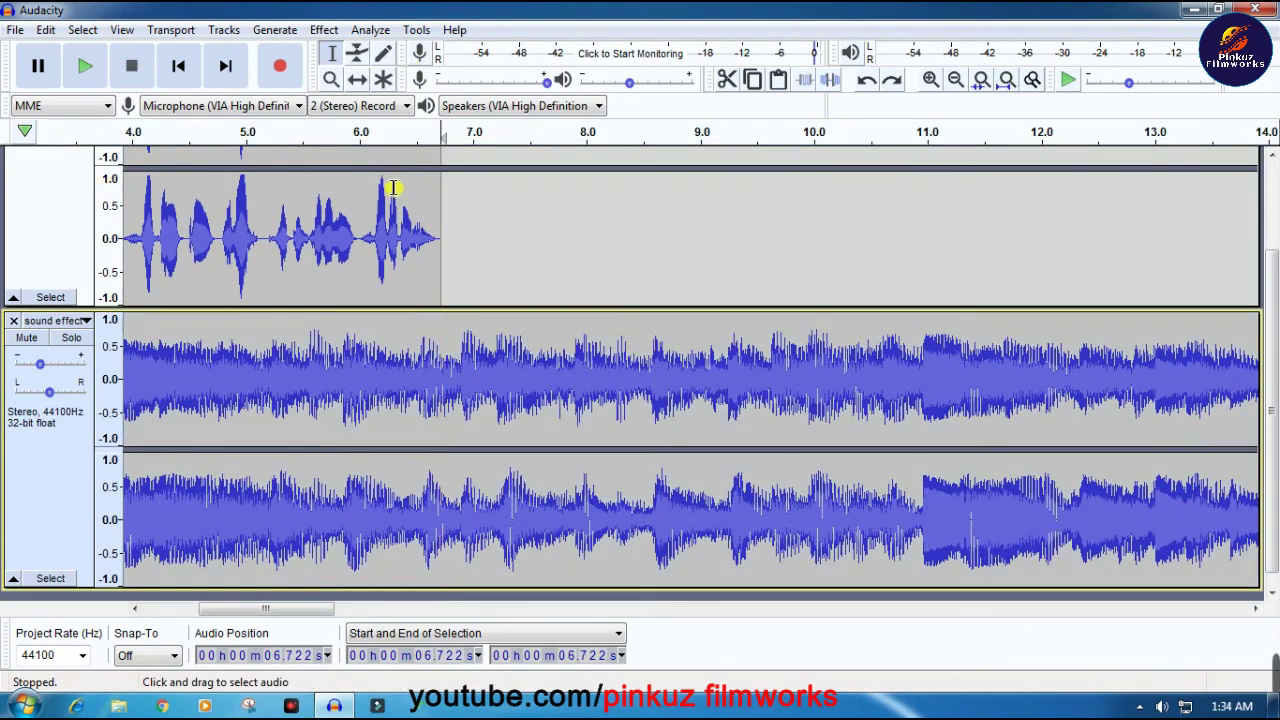
{"action": "key", "text": "ctrl+i"}
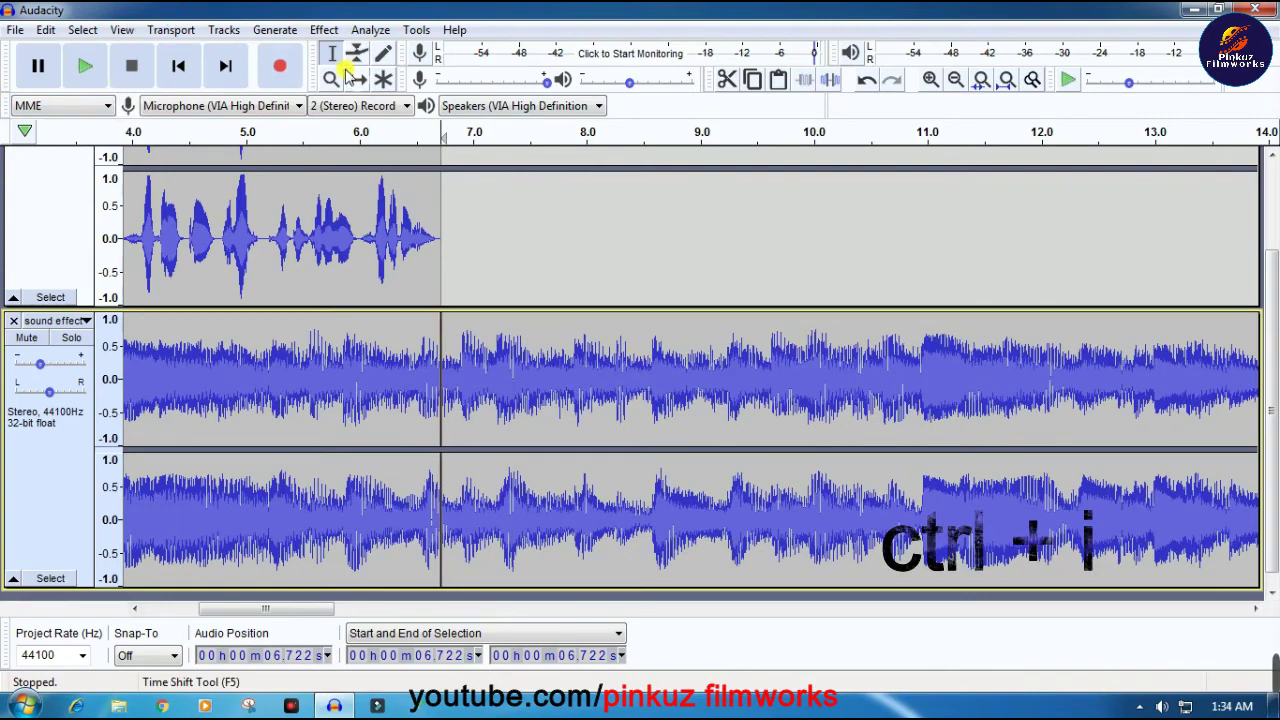
{"action": "left_click_drag", "start_coordinate": [580, 448], "coordinate": [572, 414]}
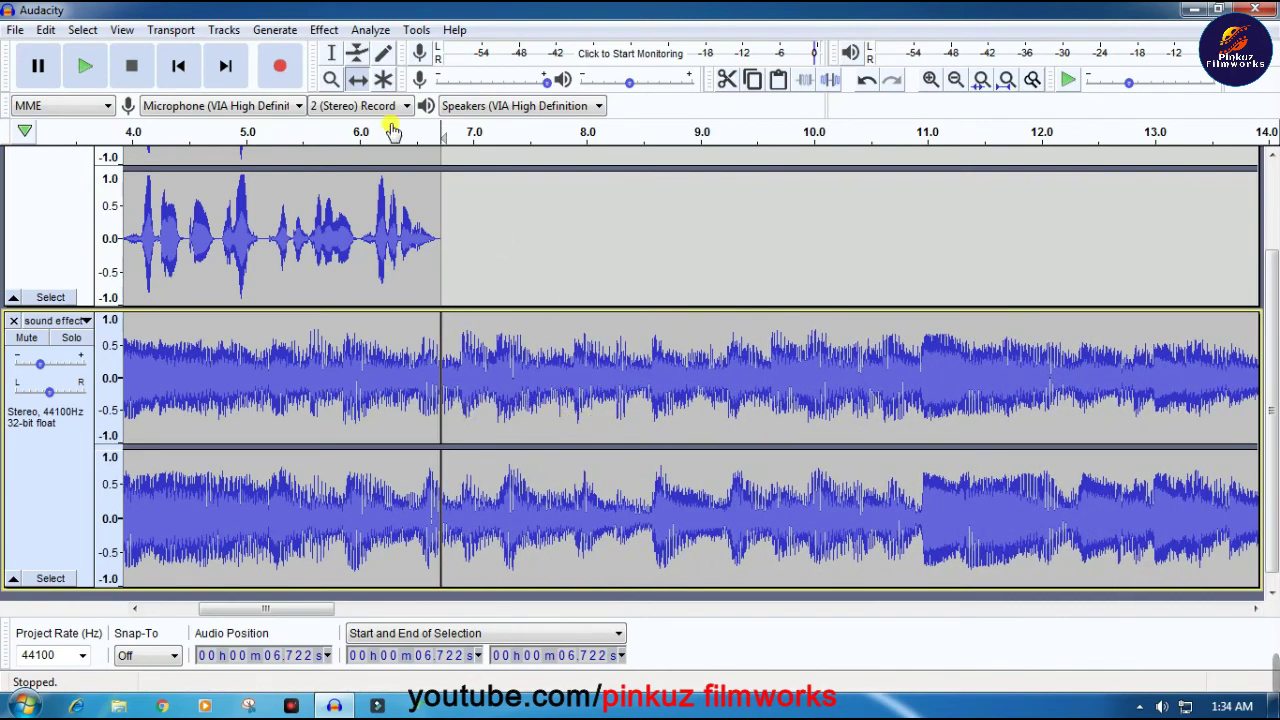
Delete the sound effect clip after the split, from about 6.72 seconds to its end
{"action": "left_click", "coordinate": [331, 53]}
{"action": "double_click", "coordinate": [597, 342]}
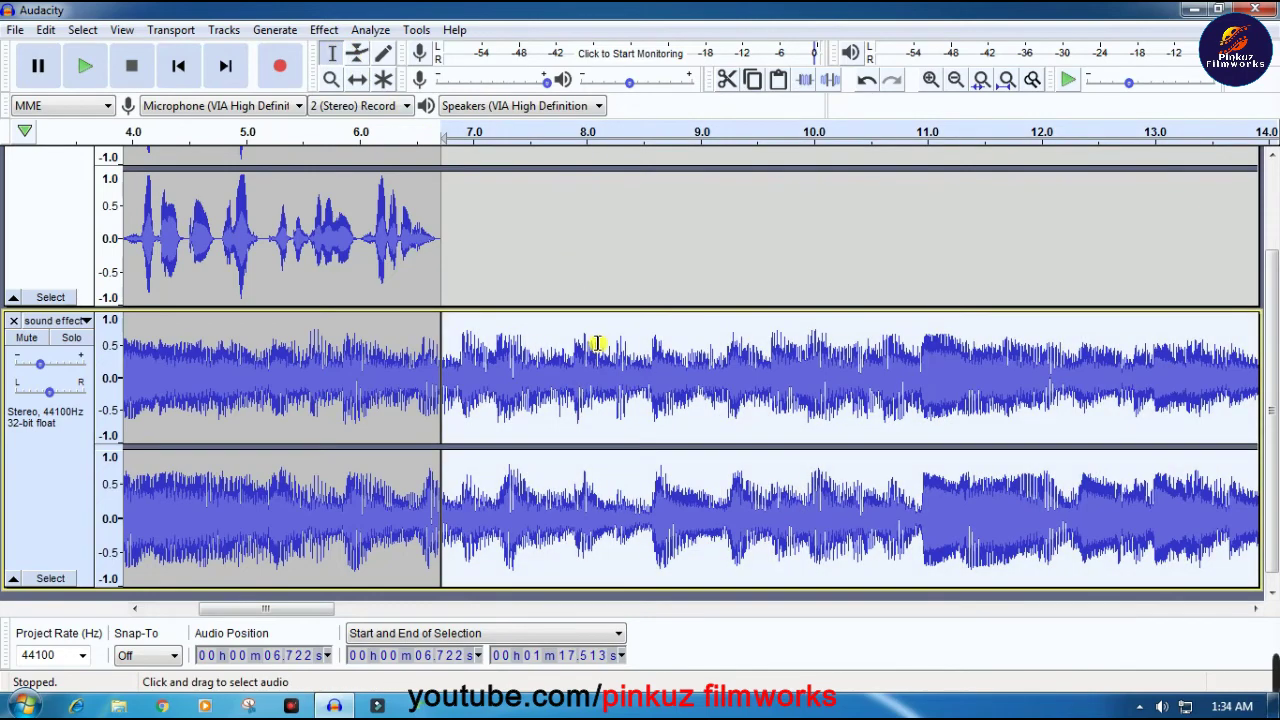
{"action": "key", "text": "Delete"}
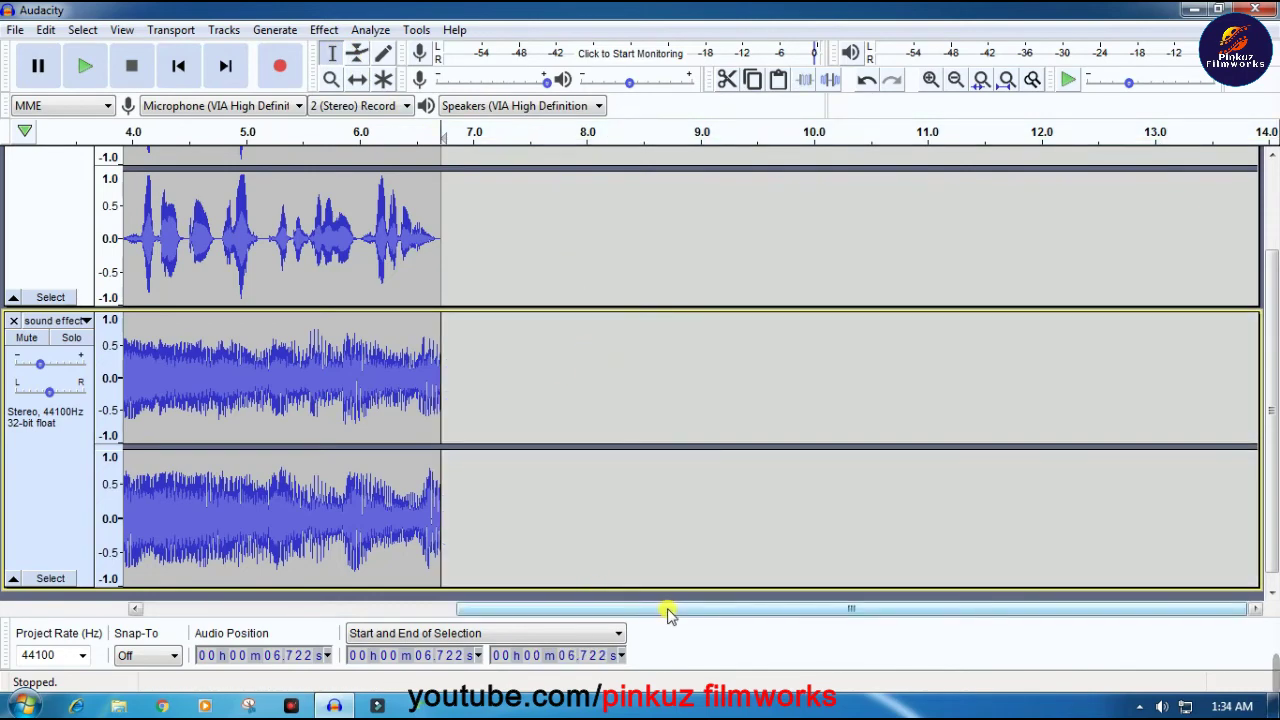
Play the voice and the trimmed background sound together from 0 seconds
{"action": "left_click_drag", "start_coordinate": [666, 608], "coordinate": [294, 634]}
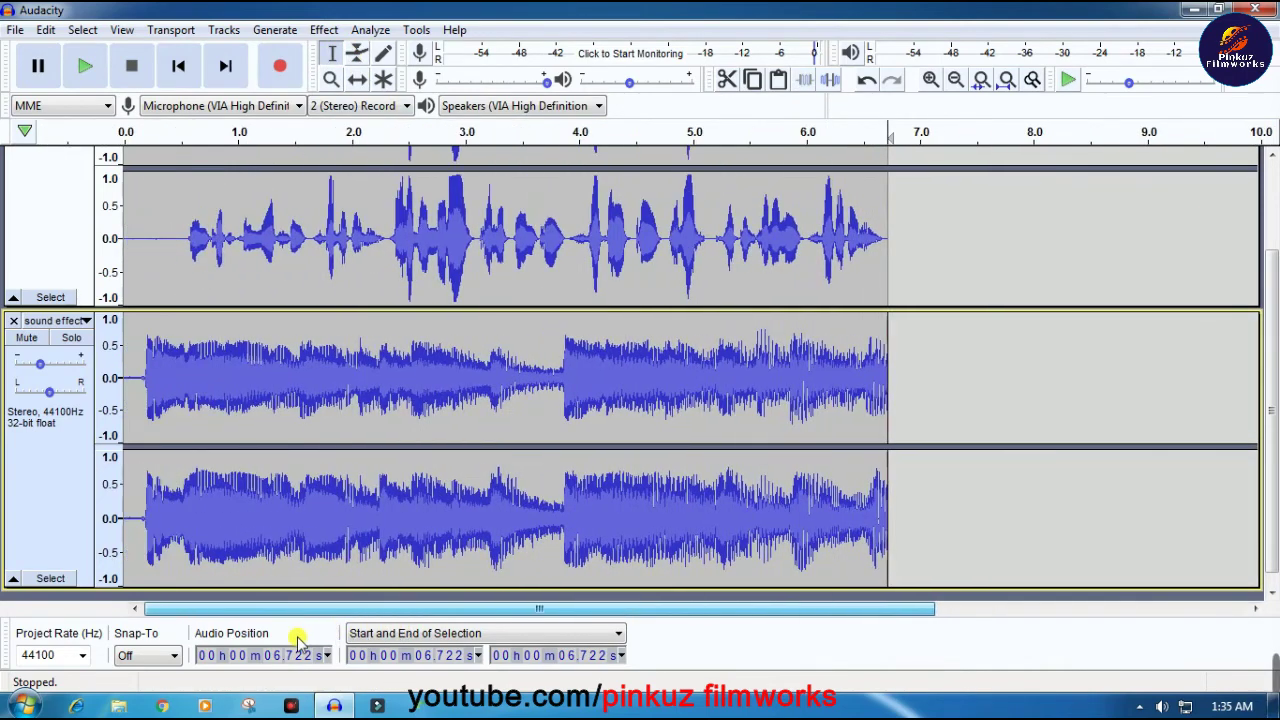
{"action": "left_click", "coordinate": [126, 185]}
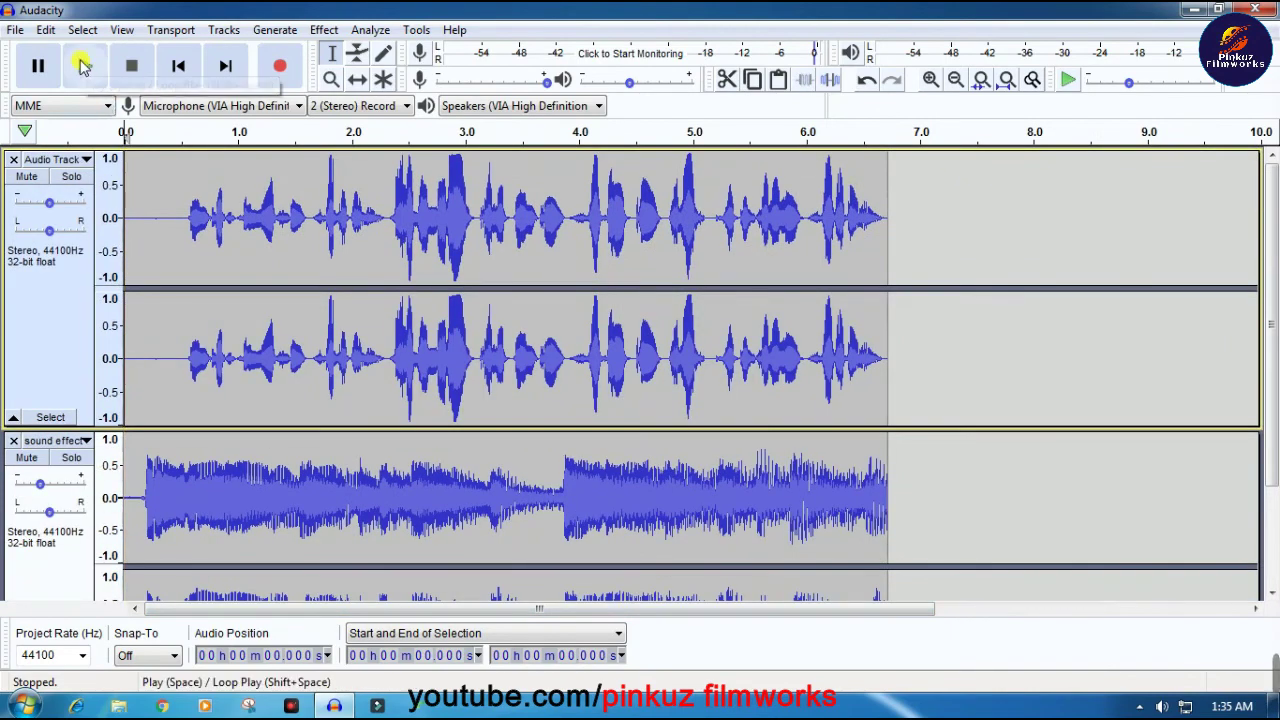
{"action": "left_click", "coordinate": [84, 66]}
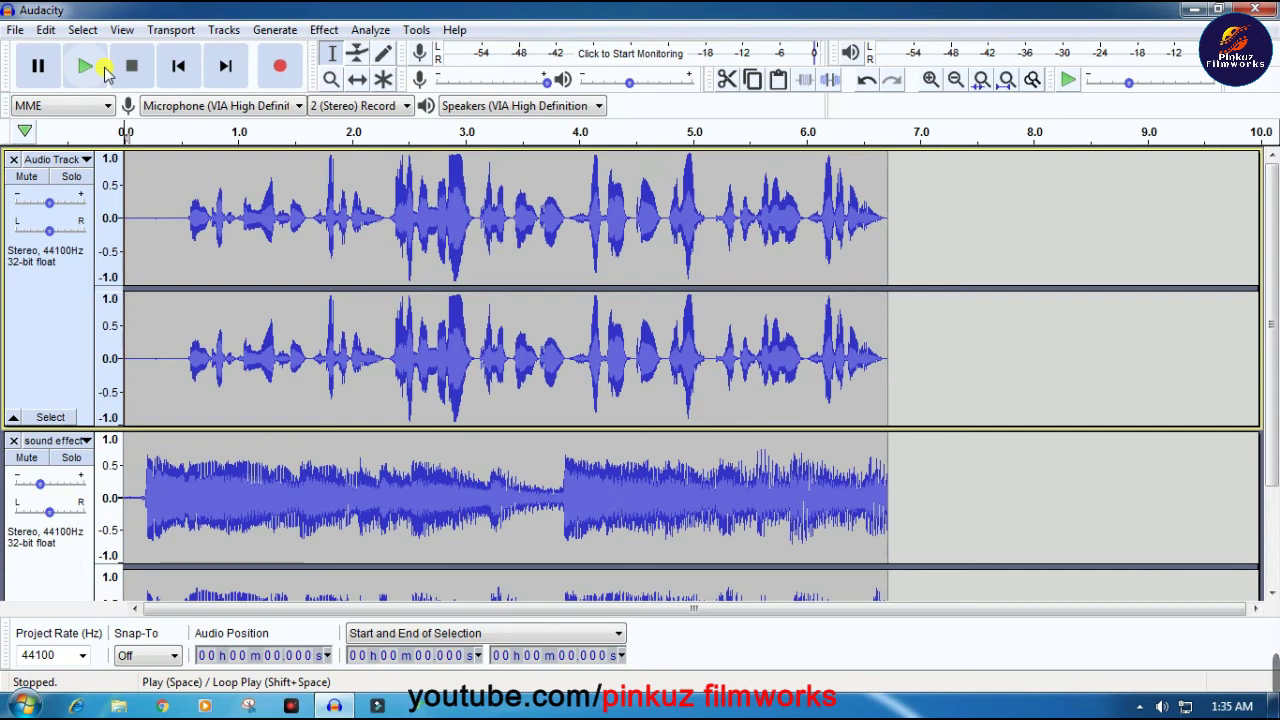
{"action": "left_click", "coordinate": [15, 31]}
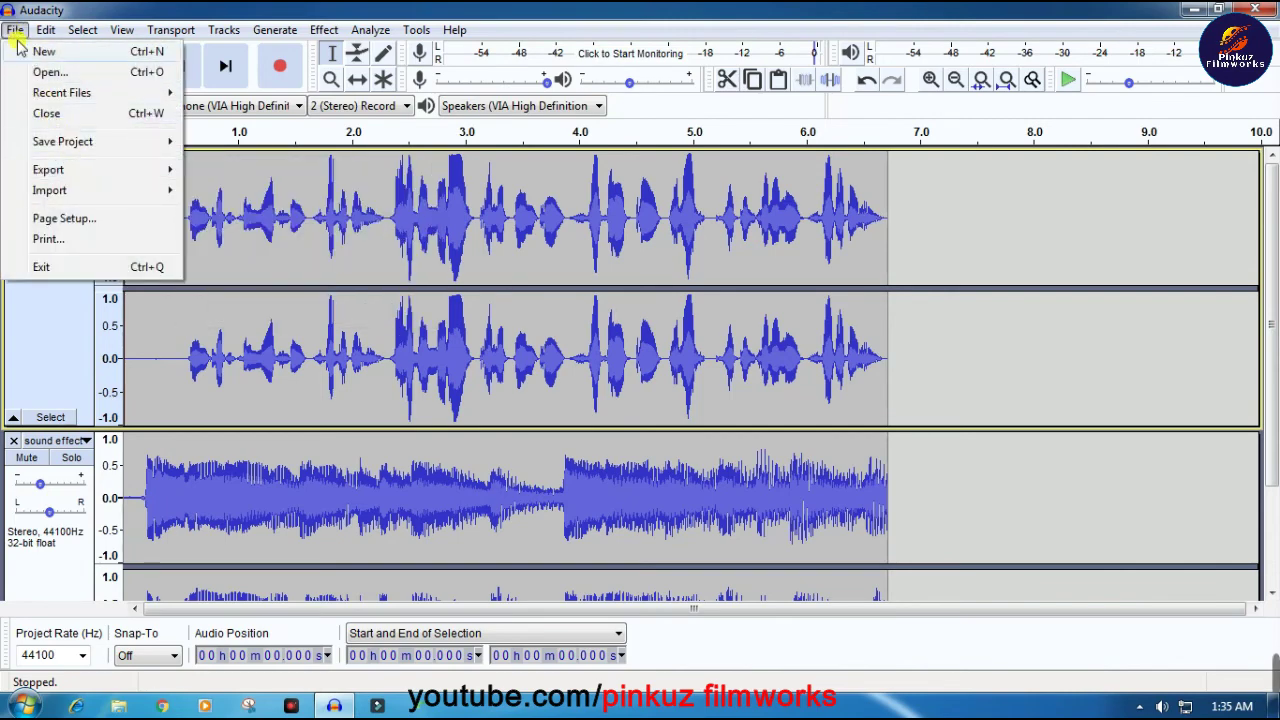
{"action": "mouse_move", "coordinate": [96, 174]}
{"action": "left_click", "coordinate": [245, 170]}
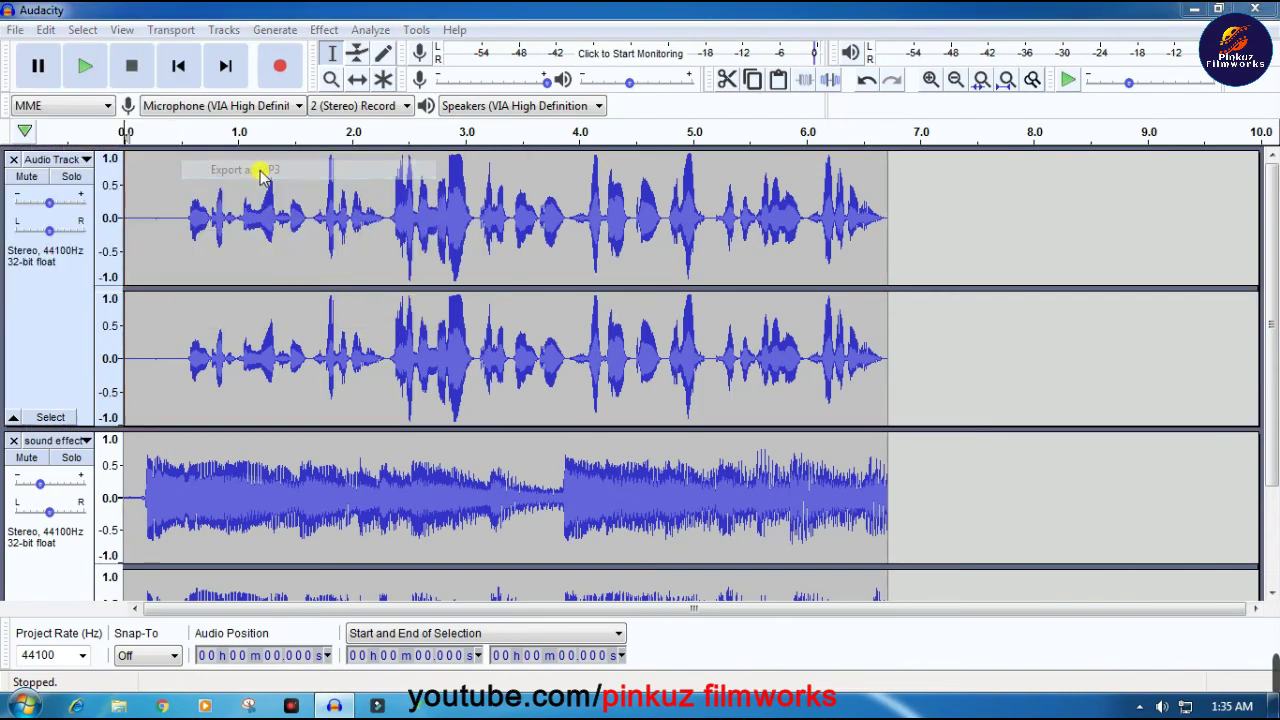
{"action": "left_click", "coordinate": [507, 49]}
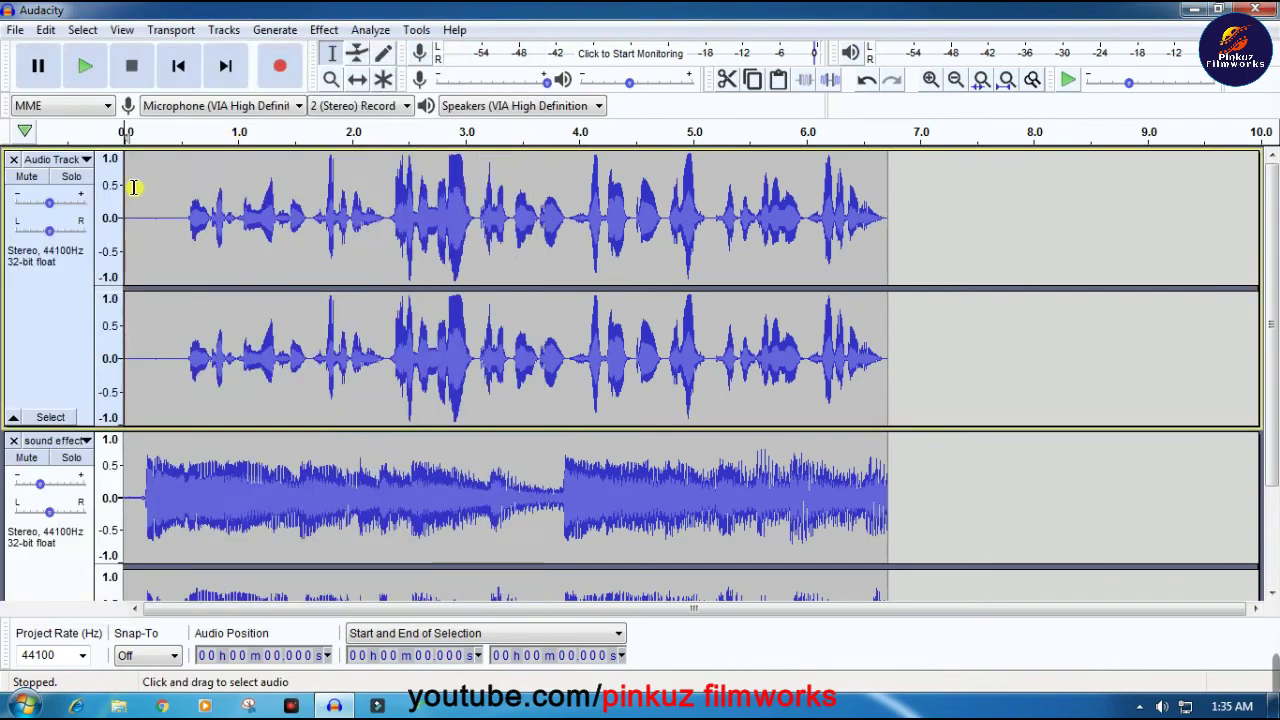
Export the mix as an MP3 file named "my voice" in My Music, accepting the mono mixdown and the metadata tags as they are
{"action": "left_click", "coordinate": [15, 29]}
{"action": "mouse_move", "coordinate": [75, 172]}
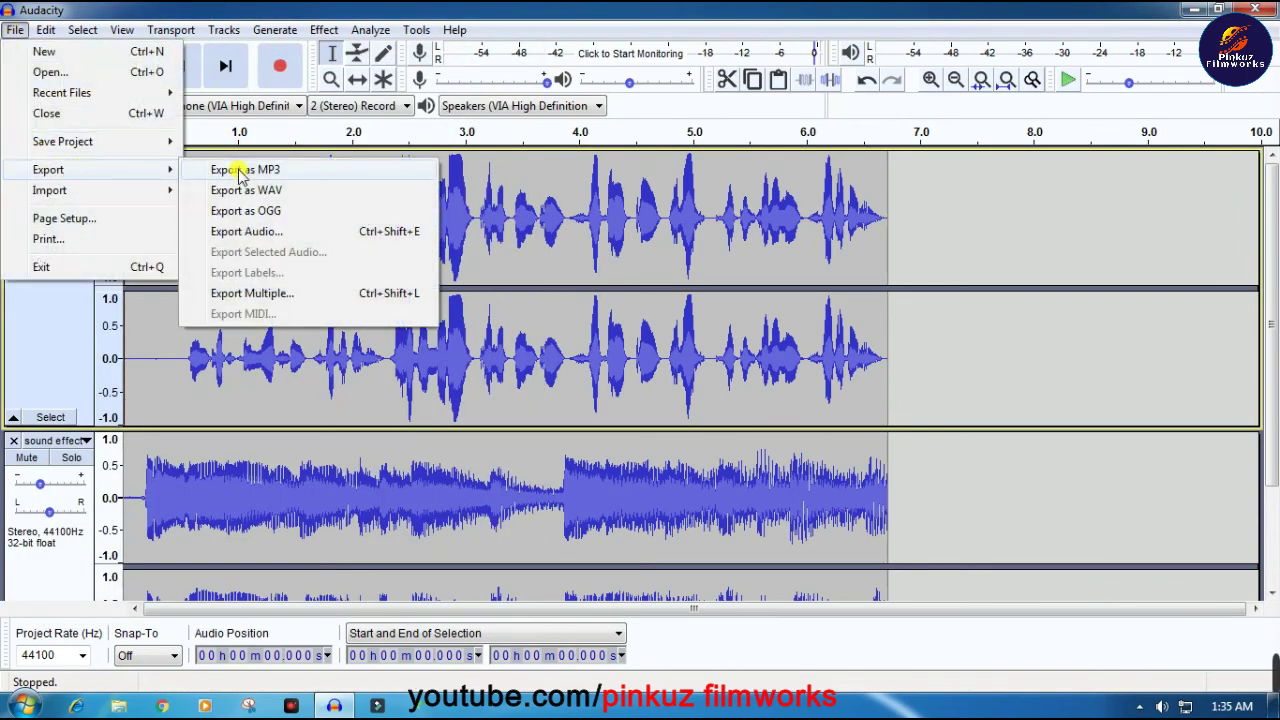
{"action": "left_click", "coordinate": [242, 170]}
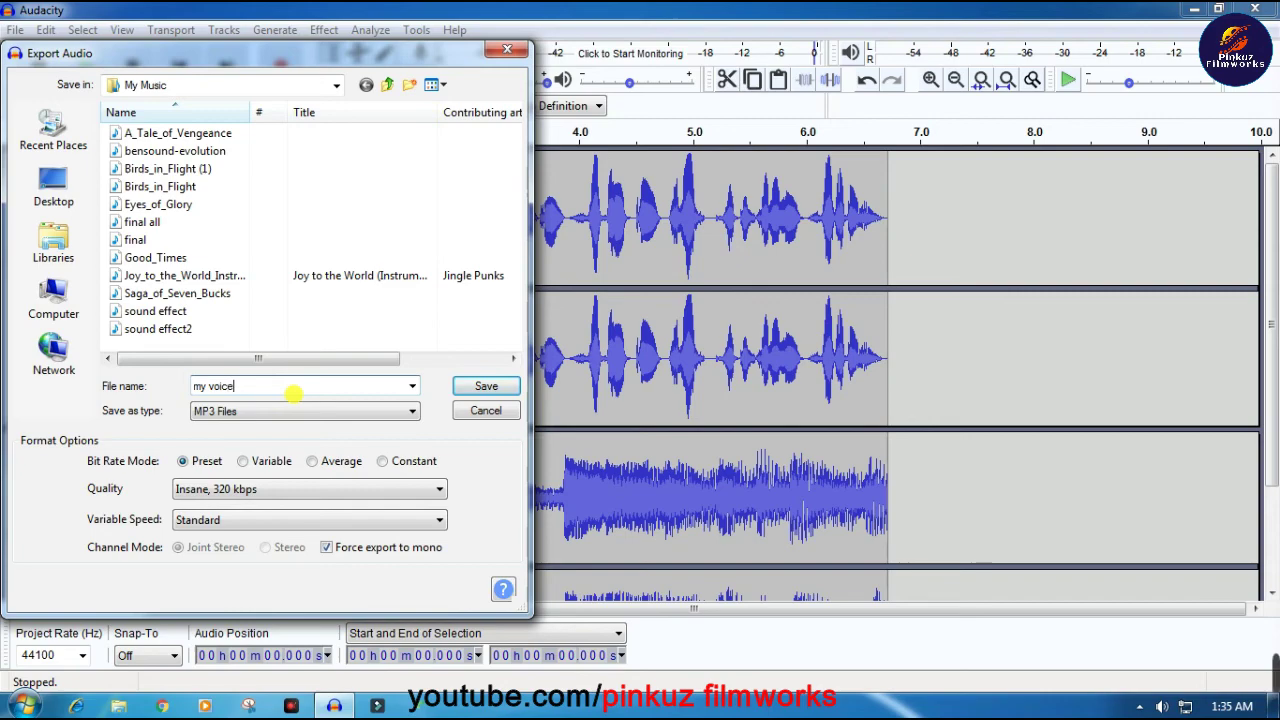
{"action": "left_click", "coordinate": [484, 390]}
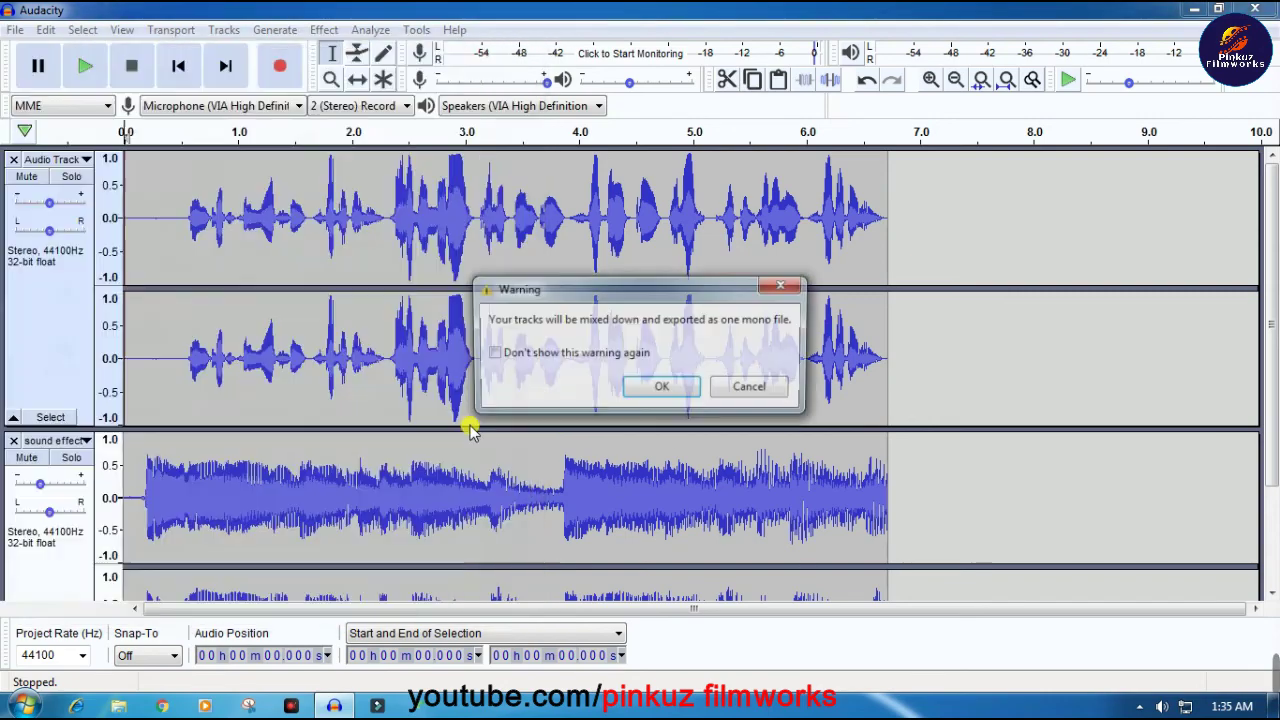
{"action": "left_click", "coordinate": [657, 391]}
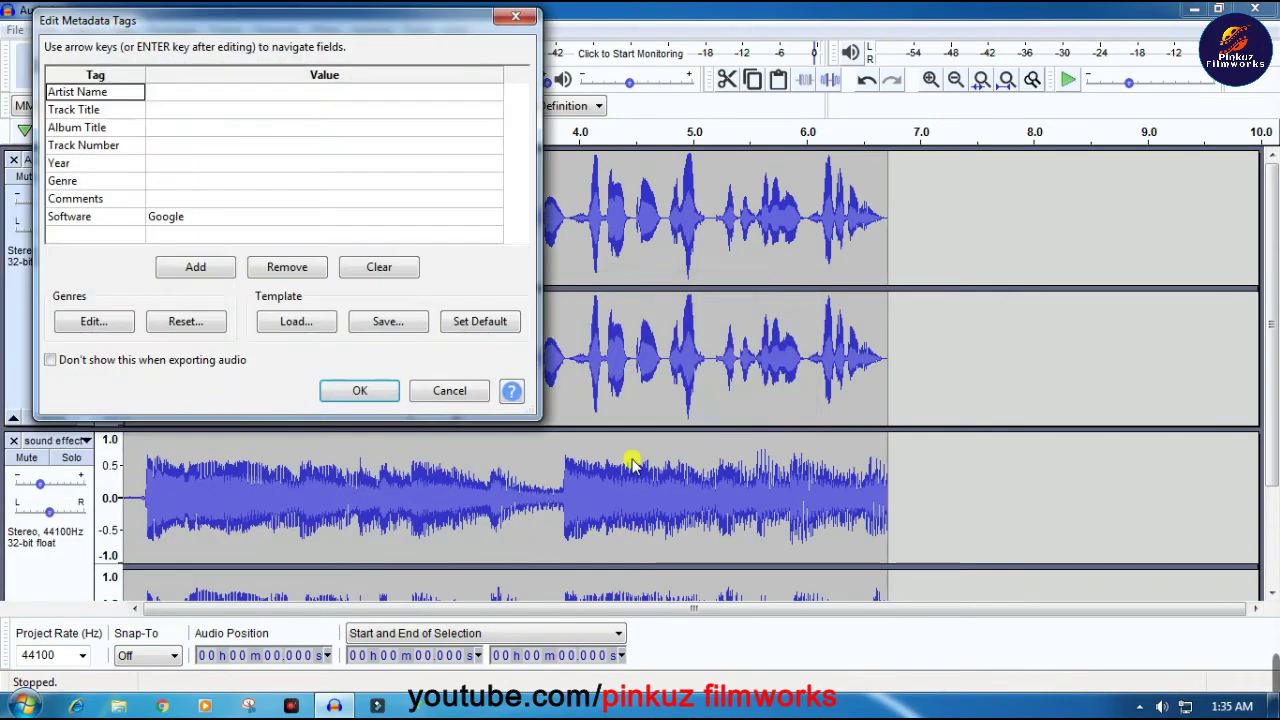
{"action": "left_click", "coordinate": [393, 390]}
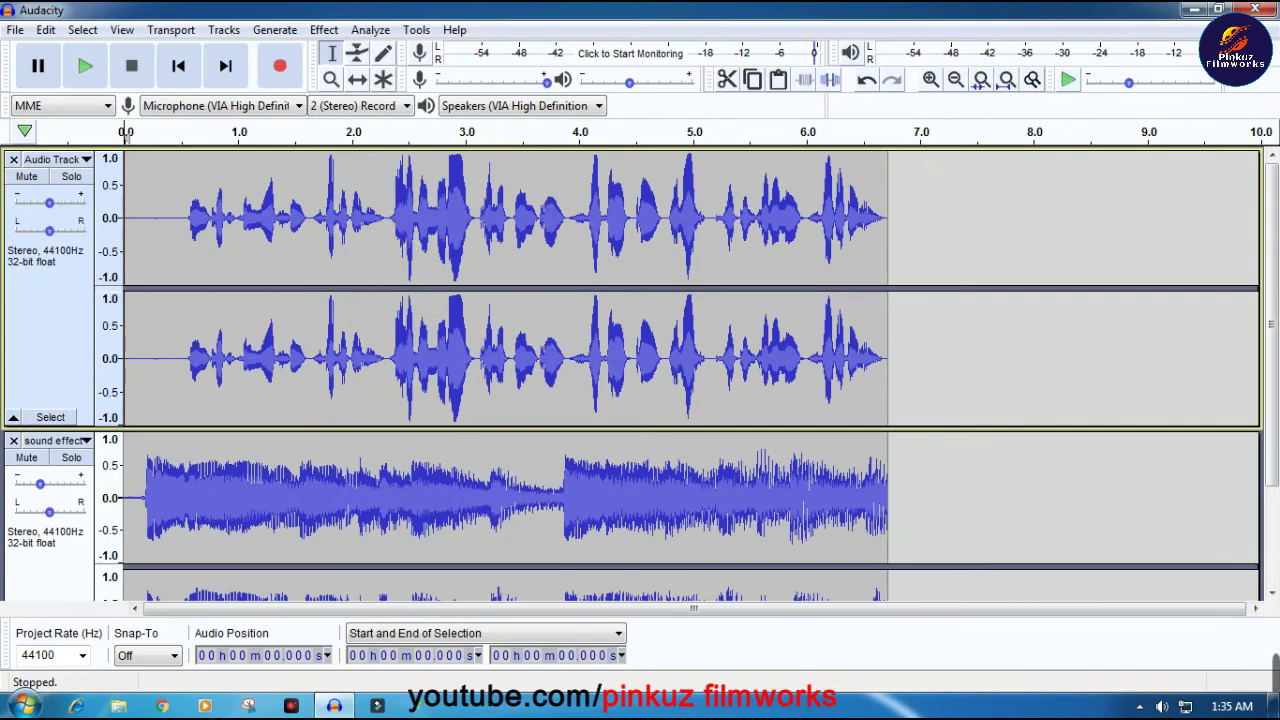
Minimize the audio editor, browse to the Music library in Windows Explorer and open the exported "my voice" file
{"action": "left_click", "coordinate": [1198, 10]}
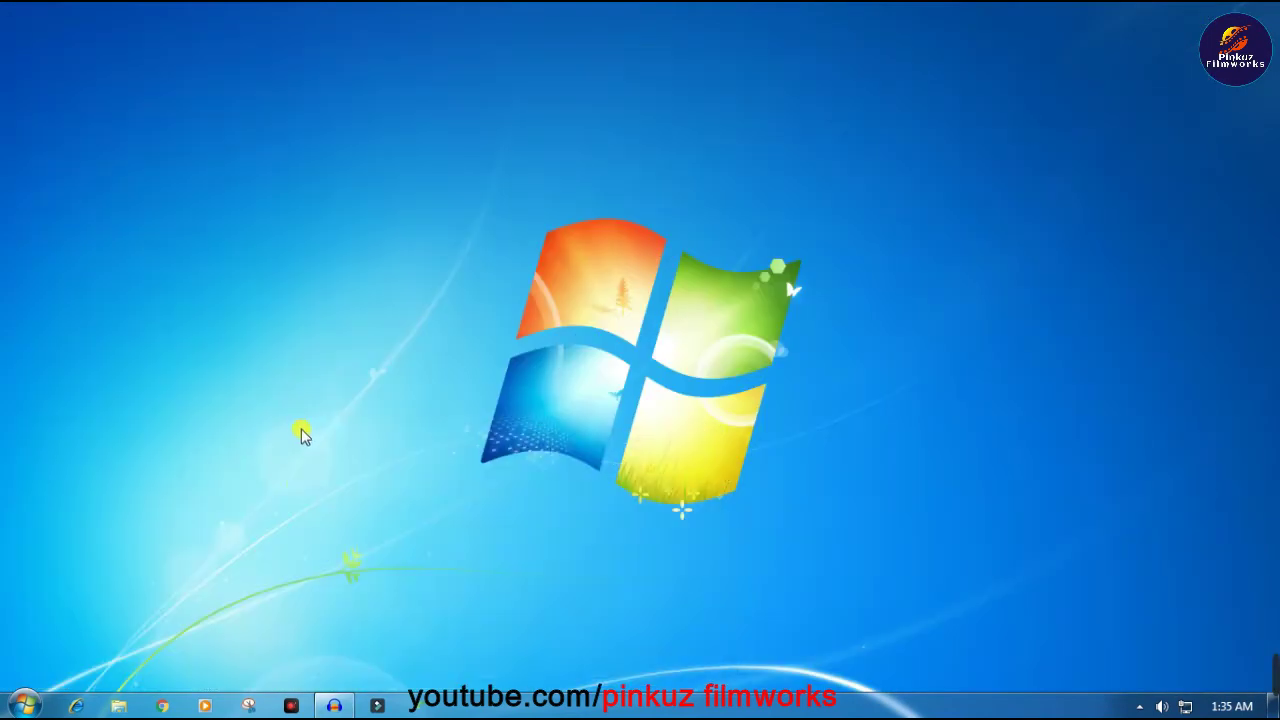
{"action": "left_click", "coordinate": [25, 705]}
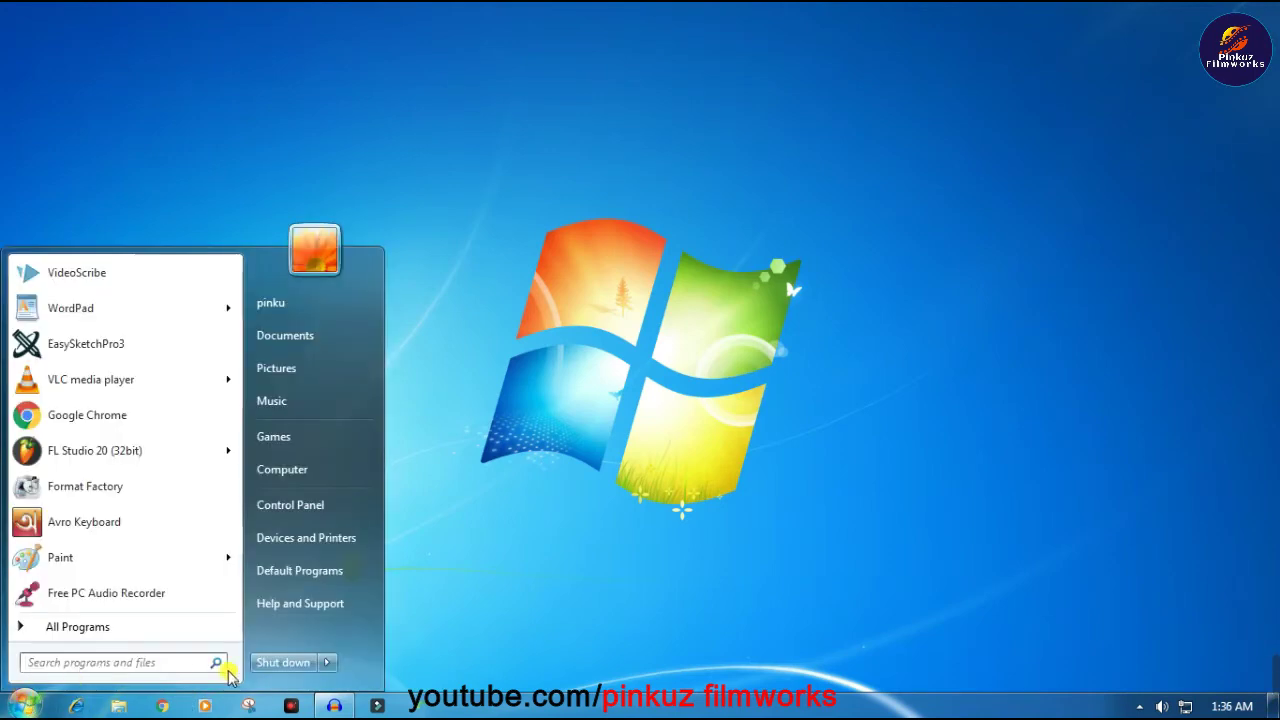
{"action": "left_click", "coordinate": [153, 665]}
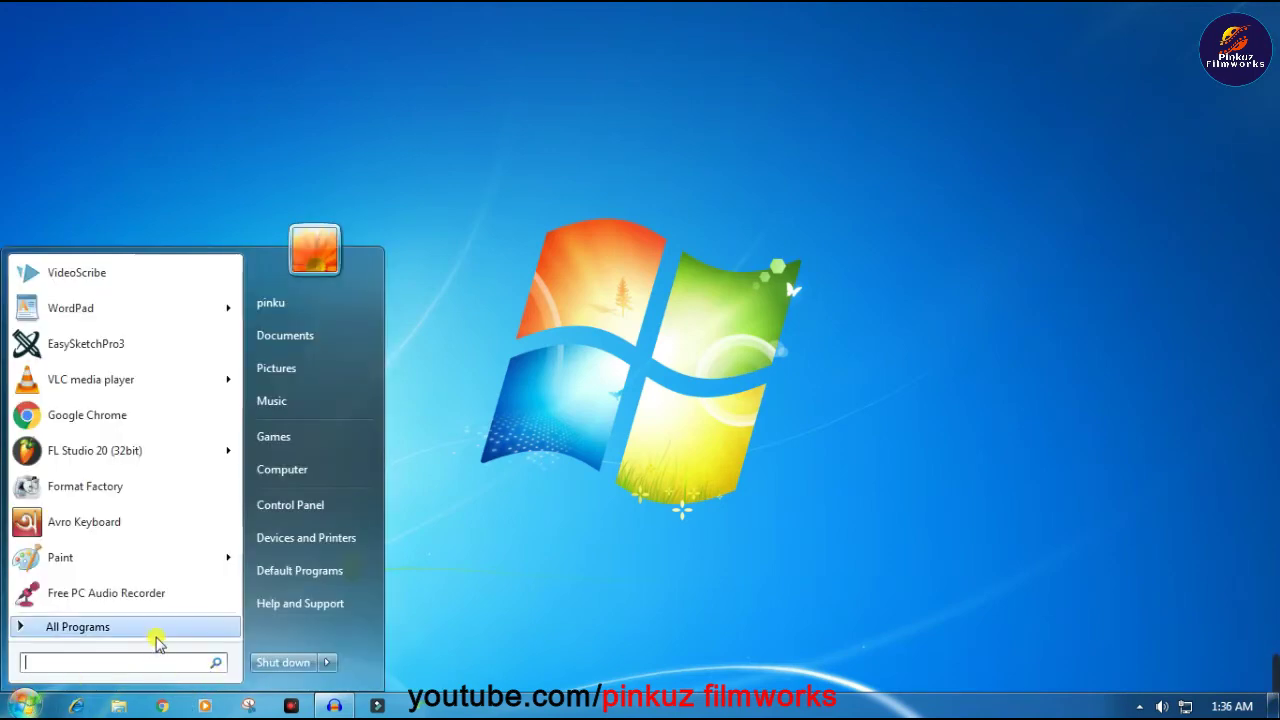
{"action": "left_click", "coordinate": [282, 470]}
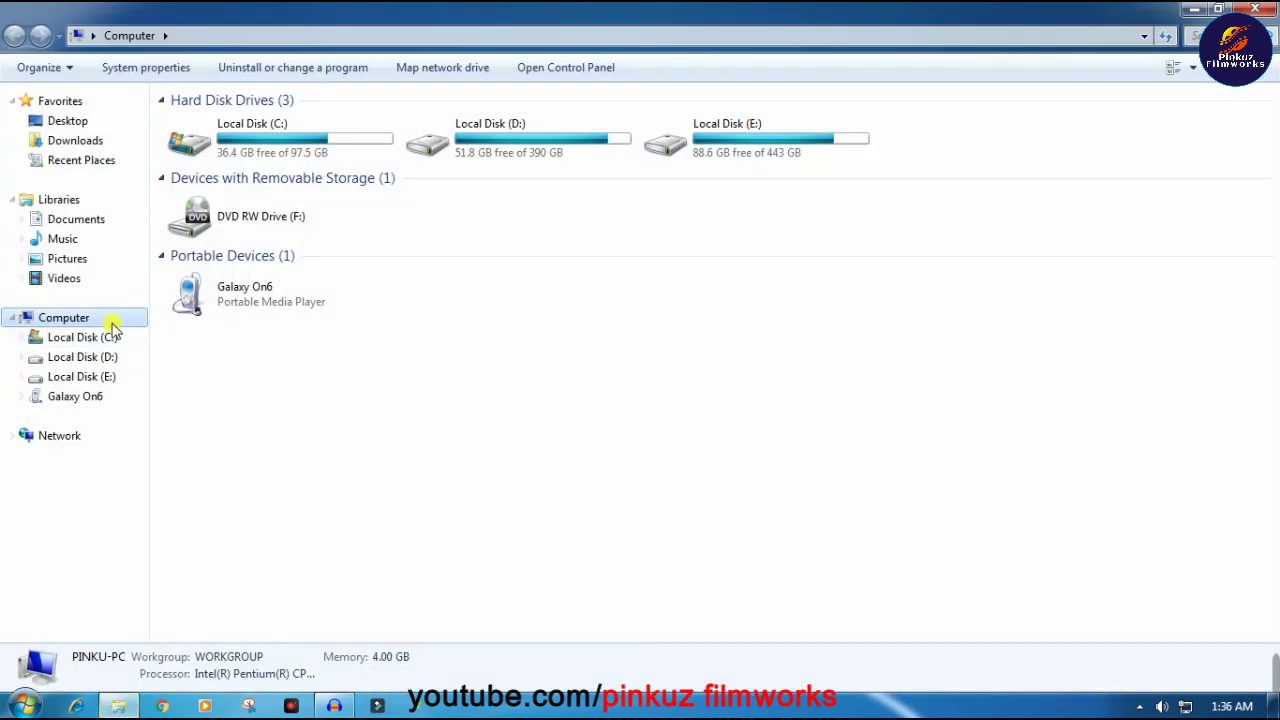
{"action": "left_click", "coordinate": [90, 240]}
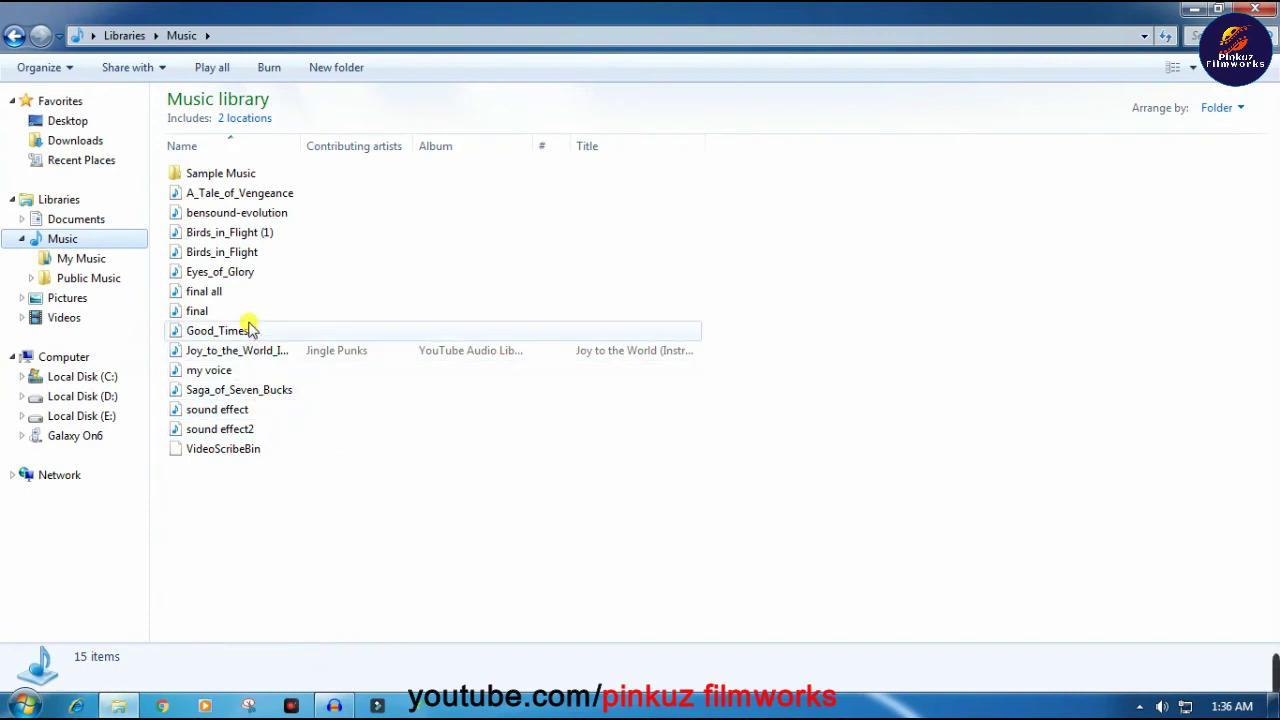
{"action": "double_click", "coordinate": [237, 377]}
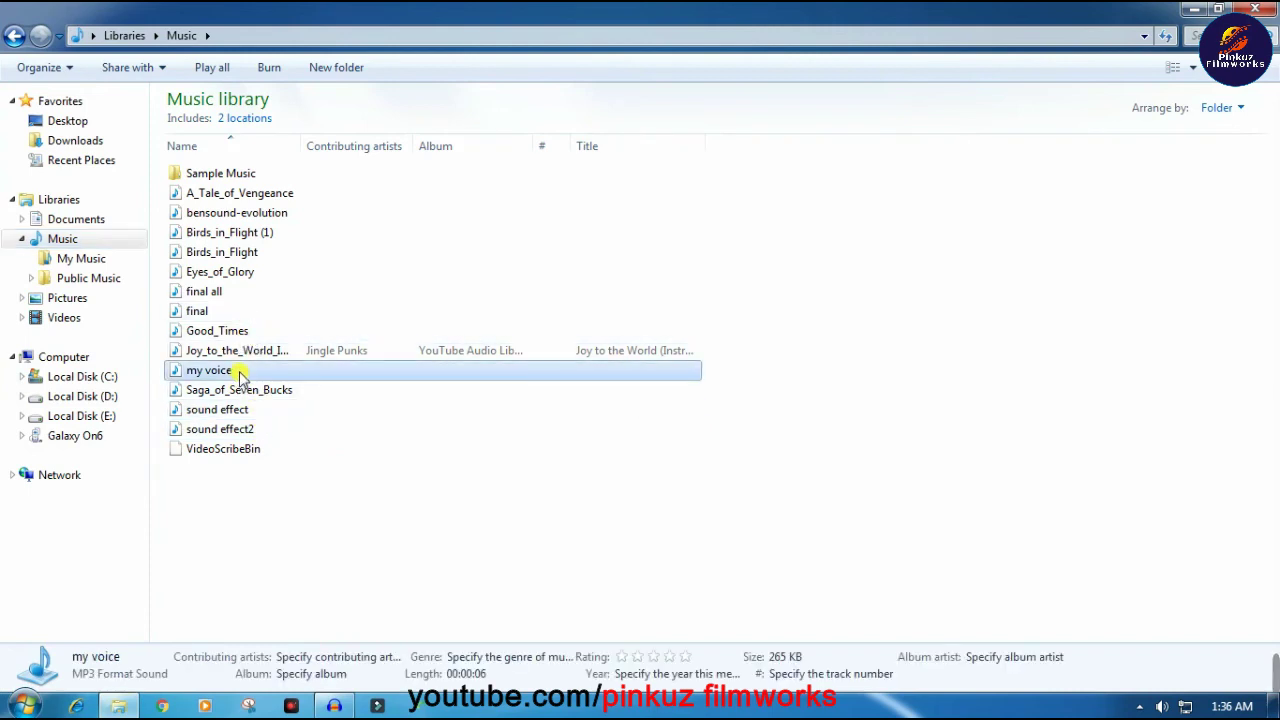